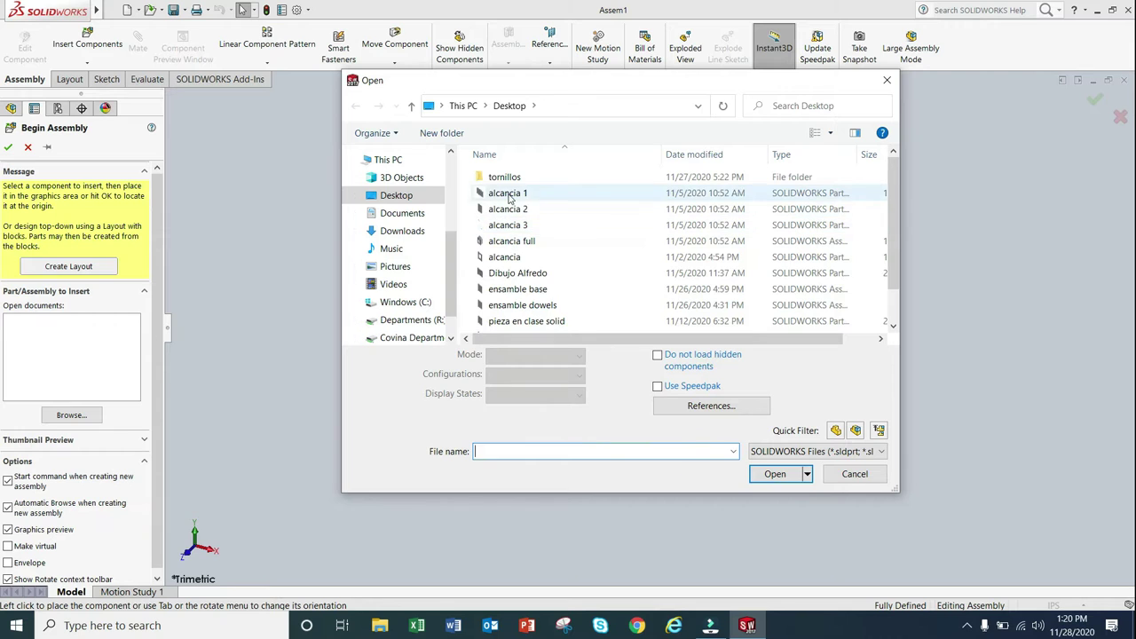
# Insert the part "placa base para dowels pin 1-4" from the Desktop as the first component of the assembly
pyautogui.scroll(-1, 425, 203)
pyautogui.scroll(1, 408, 195)
pyautogui.scroll(-1, 540, 202)
pyautogui.scroll(1, 549, 204)
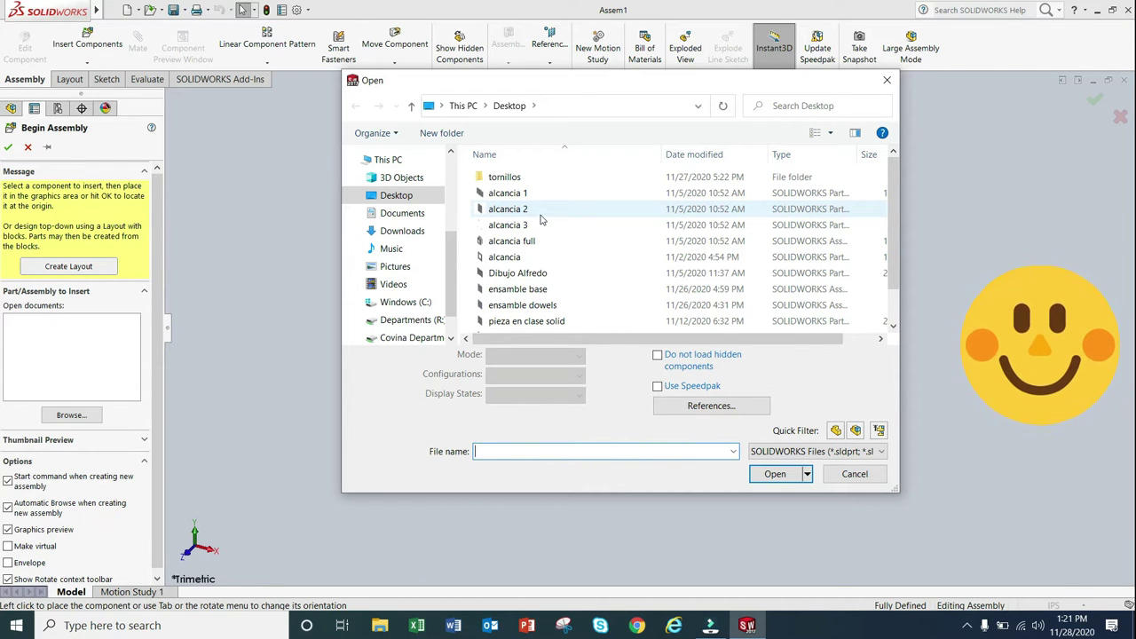
pyautogui.scroll(-1, 541, 222)
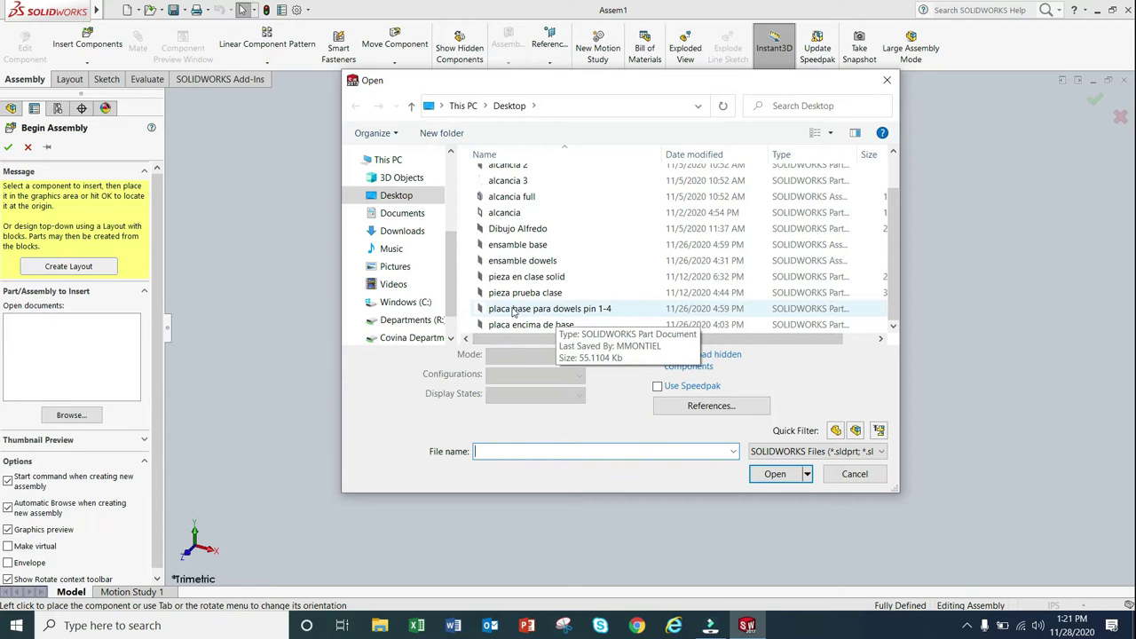
pyautogui.click(561, 310)
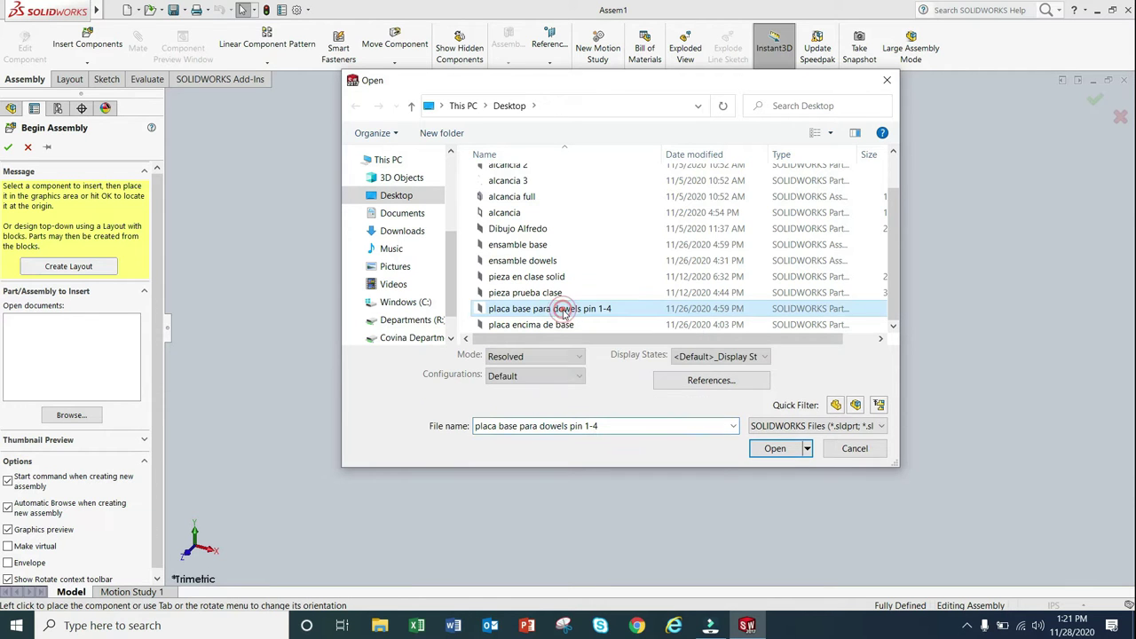
pyautogui.click(773, 455)
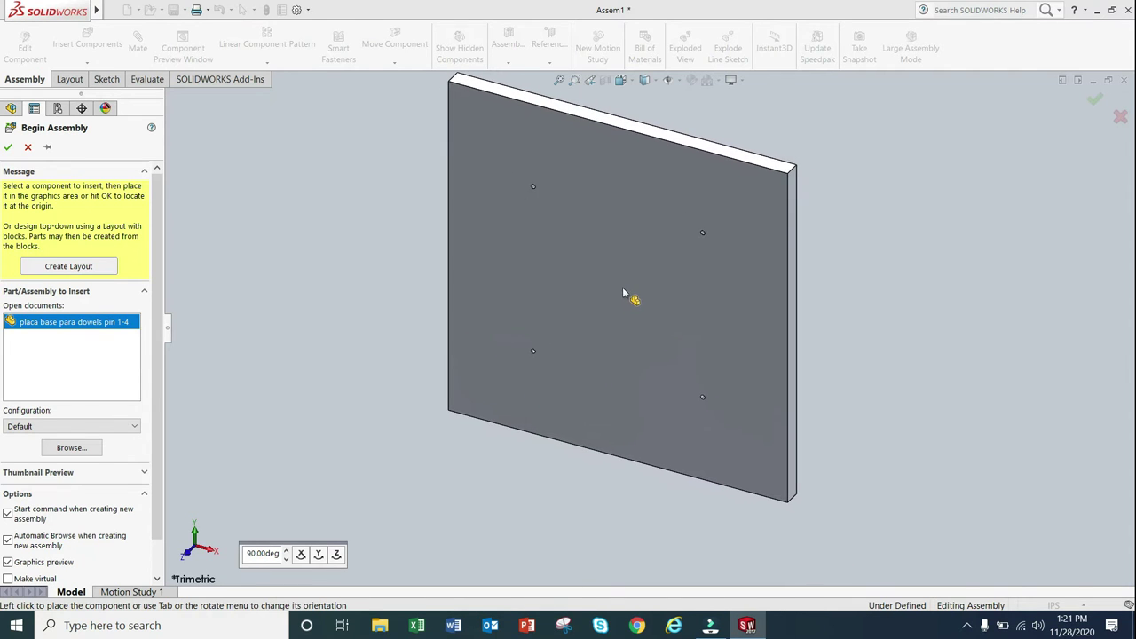
pyautogui.click(621, 297)
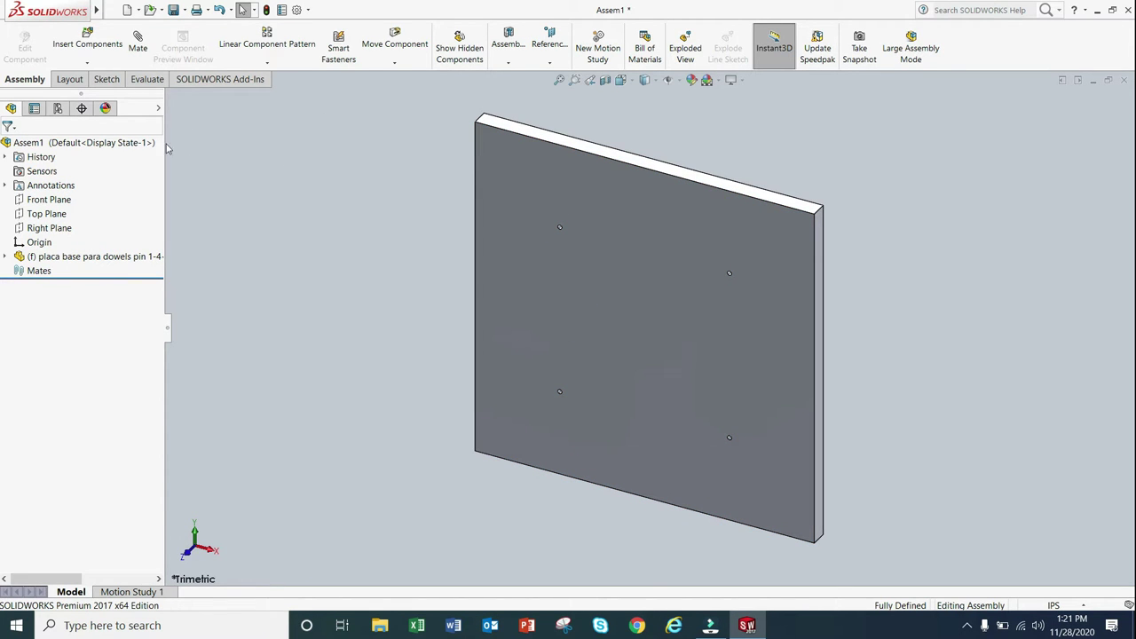
# Insert the part "de 1.4 x 3.4 DOWEL PIN" from the Desktop's tornillos folder and place it beside the plate
pyautogui.click(87, 43)
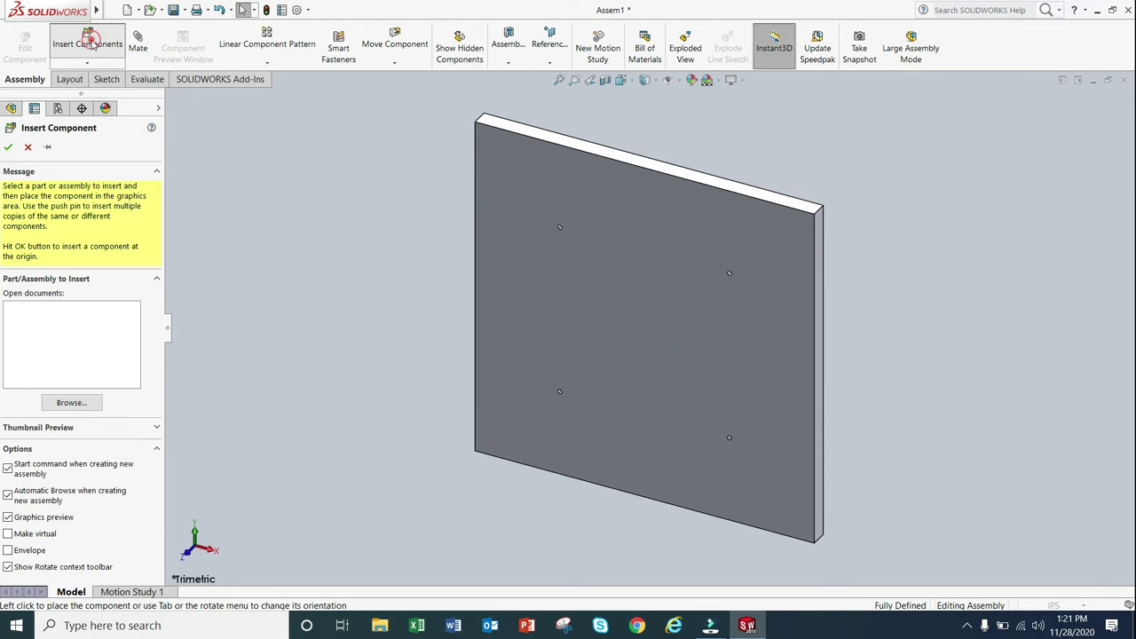
pyautogui.scroll(1, 531, 220)
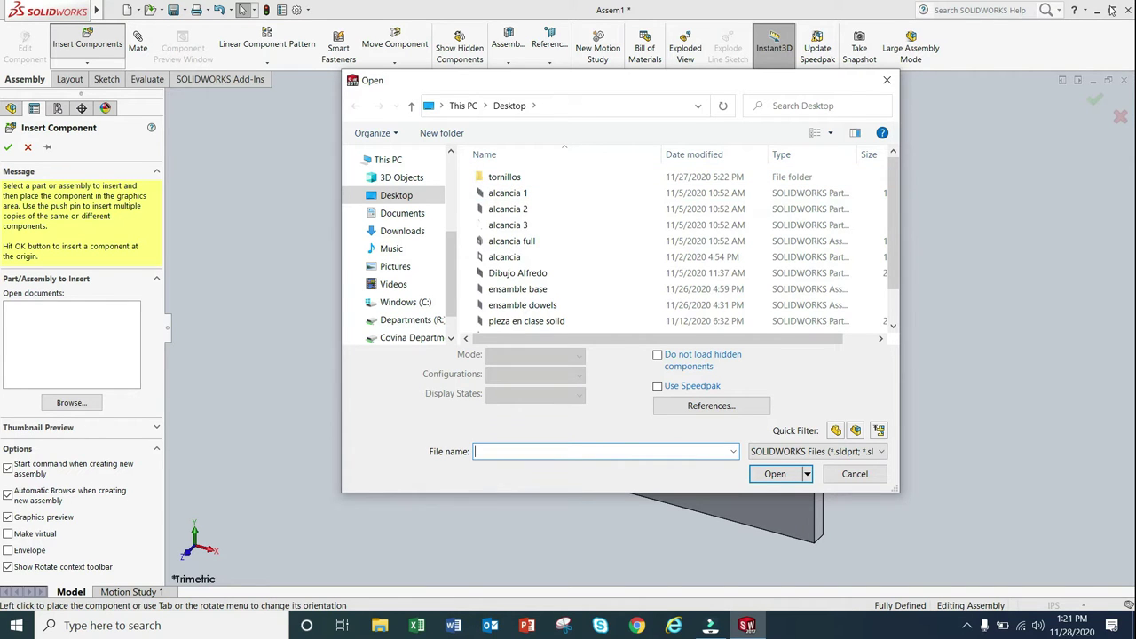
pyautogui.click(530, 182)
pyautogui.doubleClick(530, 185)
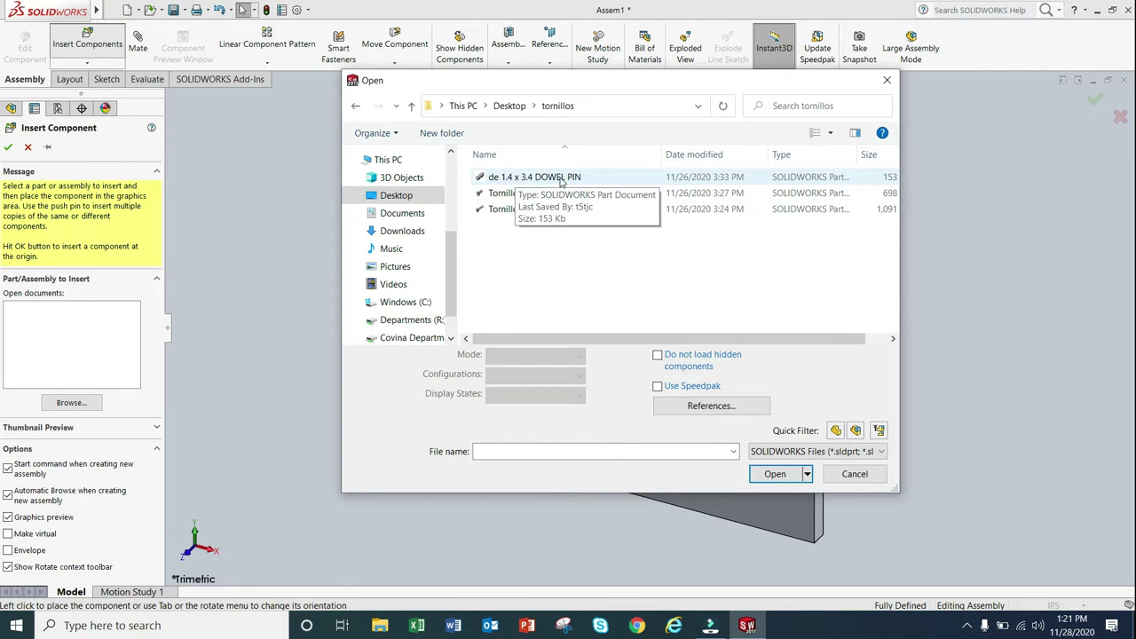
pyautogui.click(513, 178)
pyautogui.click(775, 472)
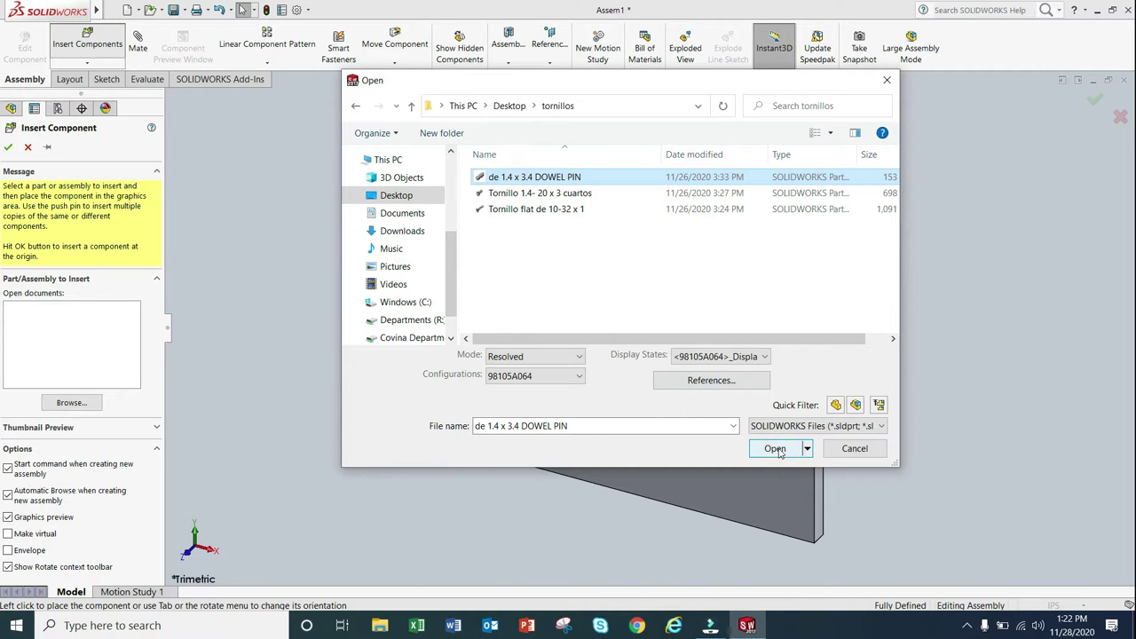
pyautogui.click(291, 222)
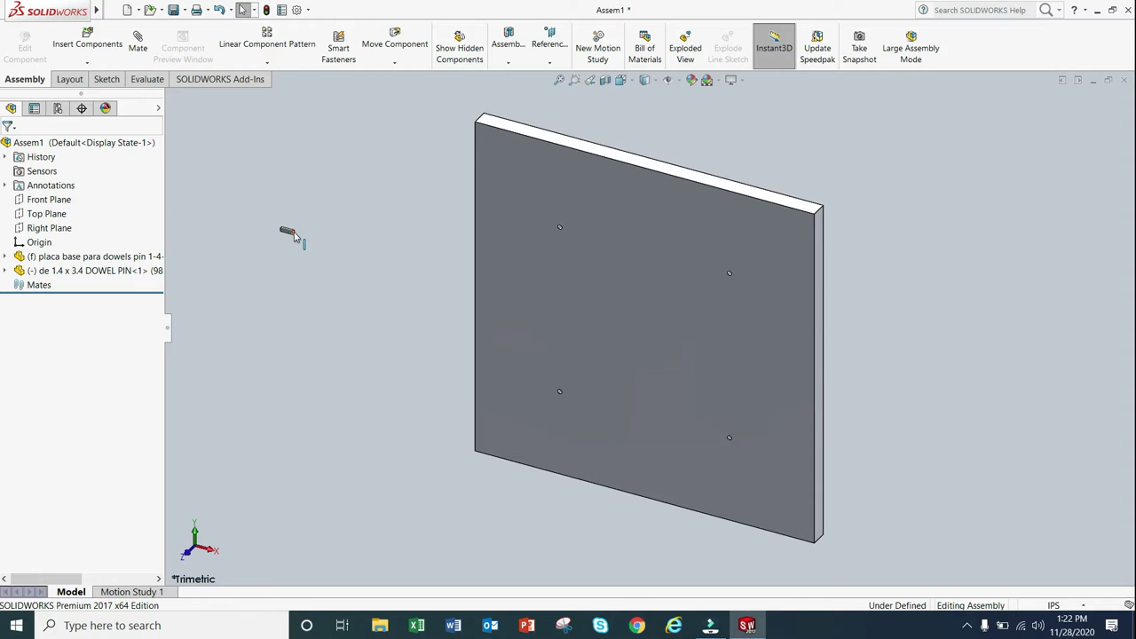
pyautogui.moveTo(294, 233); pyautogui.dragTo(337, 195, button='middle')
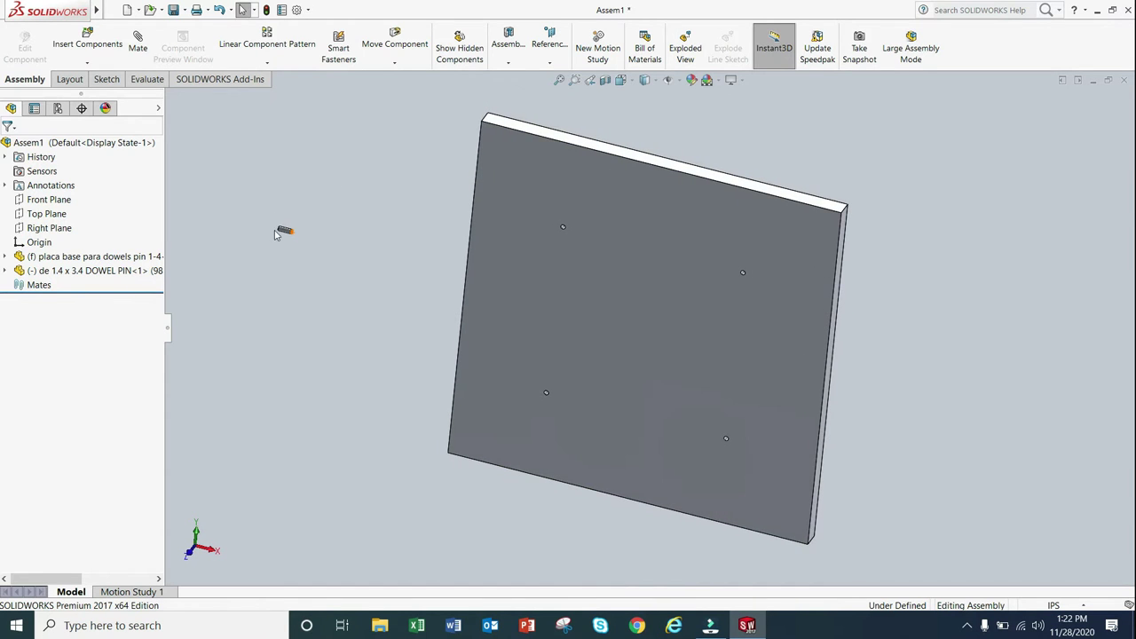
pyautogui.click(282, 230)
pyautogui.click(310, 170)
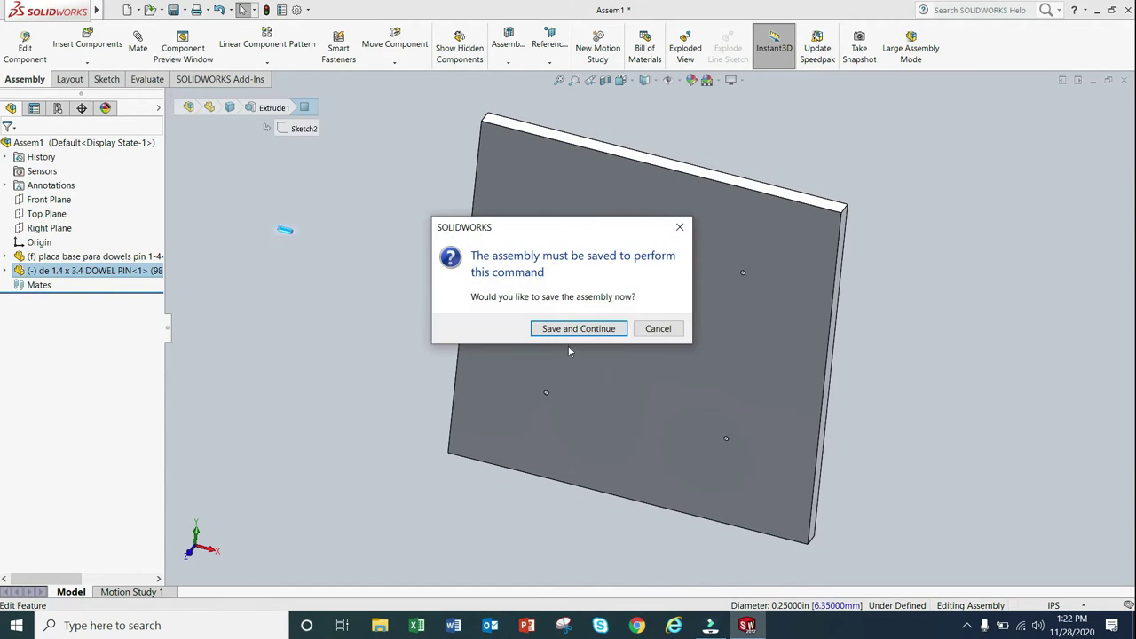
pyautogui.click(661, 330)
pyautogui.click(298, 204)
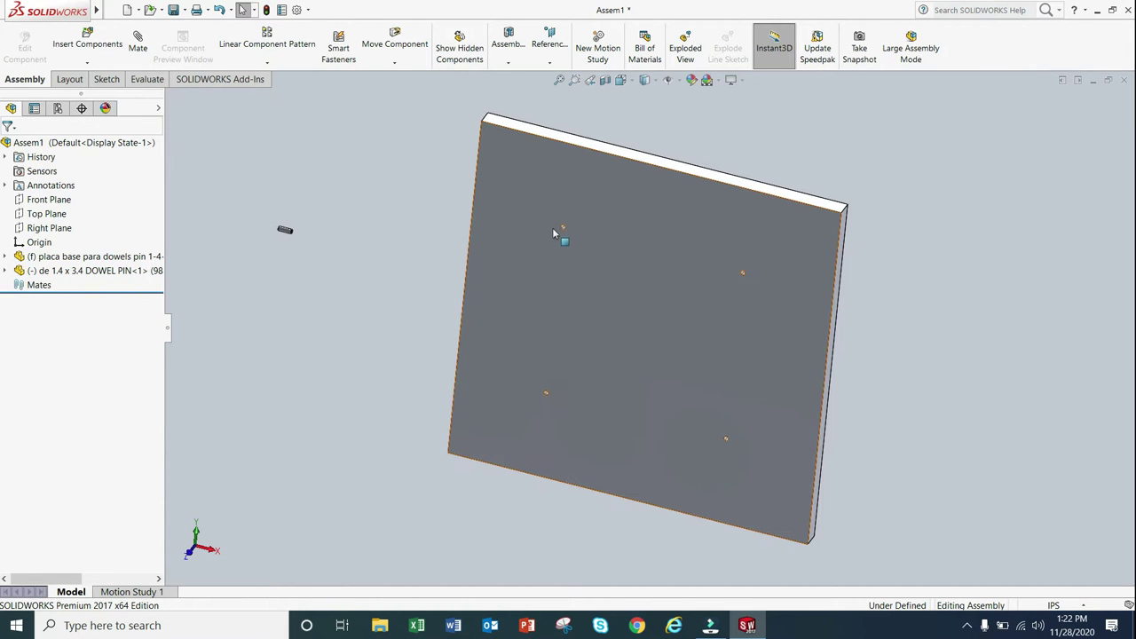
# Add a Concentric mate between the dowel pin's cylindrical face and the plate's upper-left hole
pyautogui.click(138, 49)
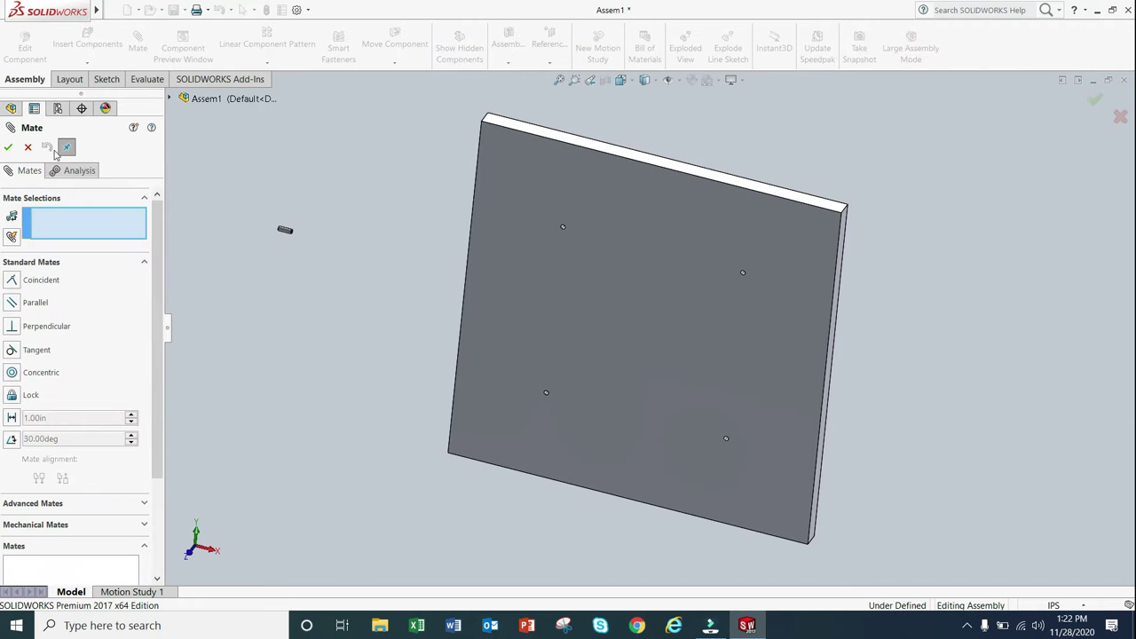
pyautogui.click(49, 373)
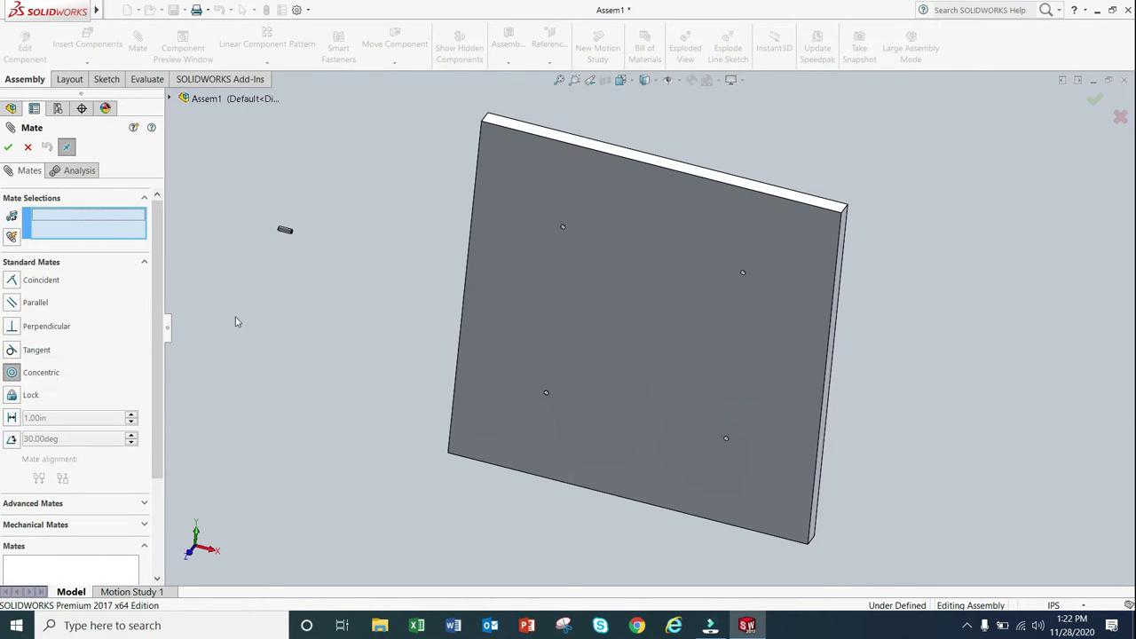
pyautogui.click(284, 234)
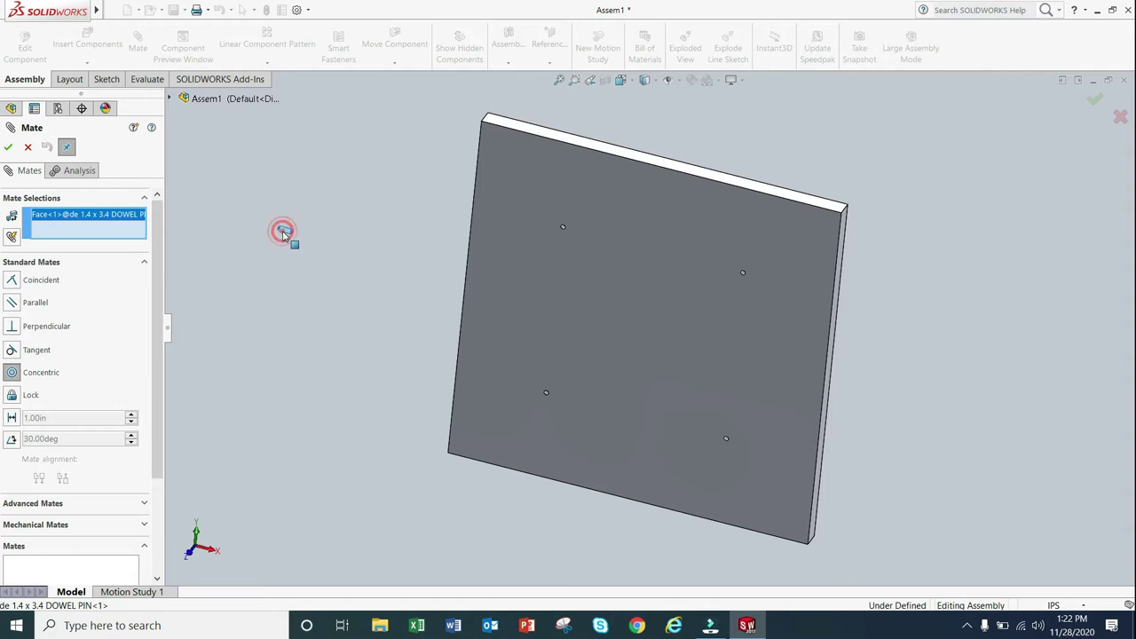
pyautogui.scroll(-10, 577, 248)
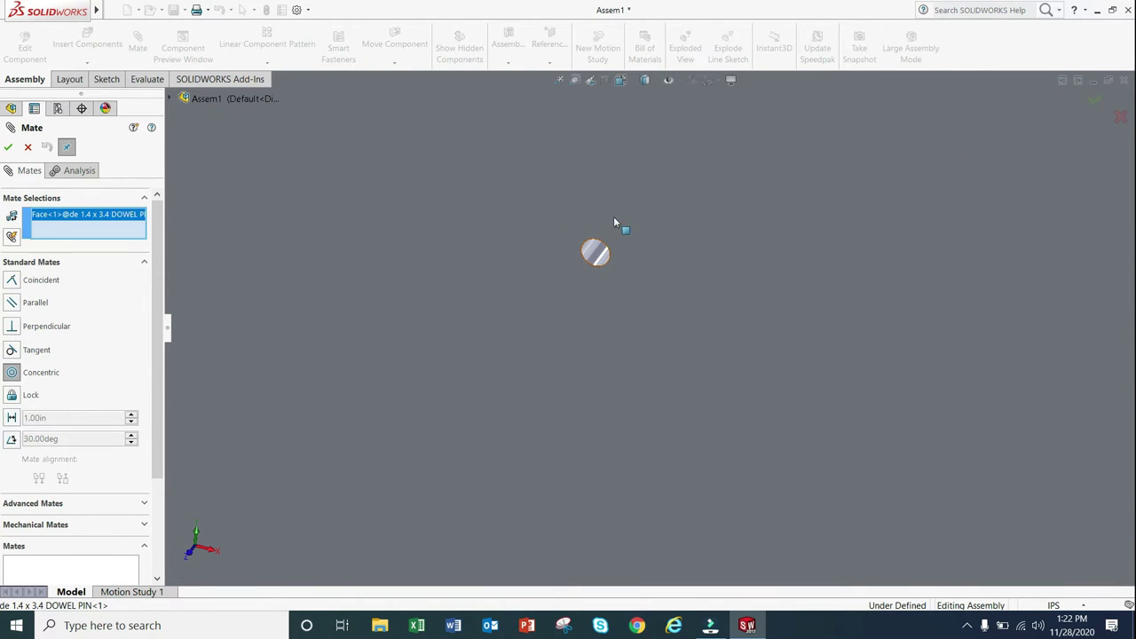
pyautogui.click(592, 256)
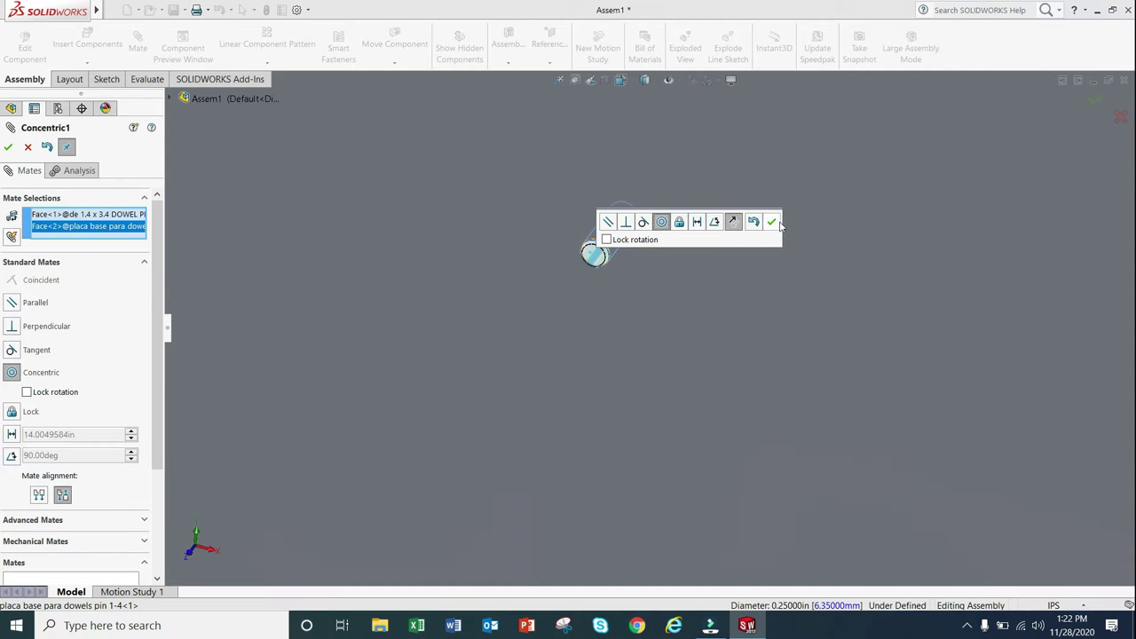
pyautogui.click(771, 221)
pyautogui.scroll(2, 679, 257)
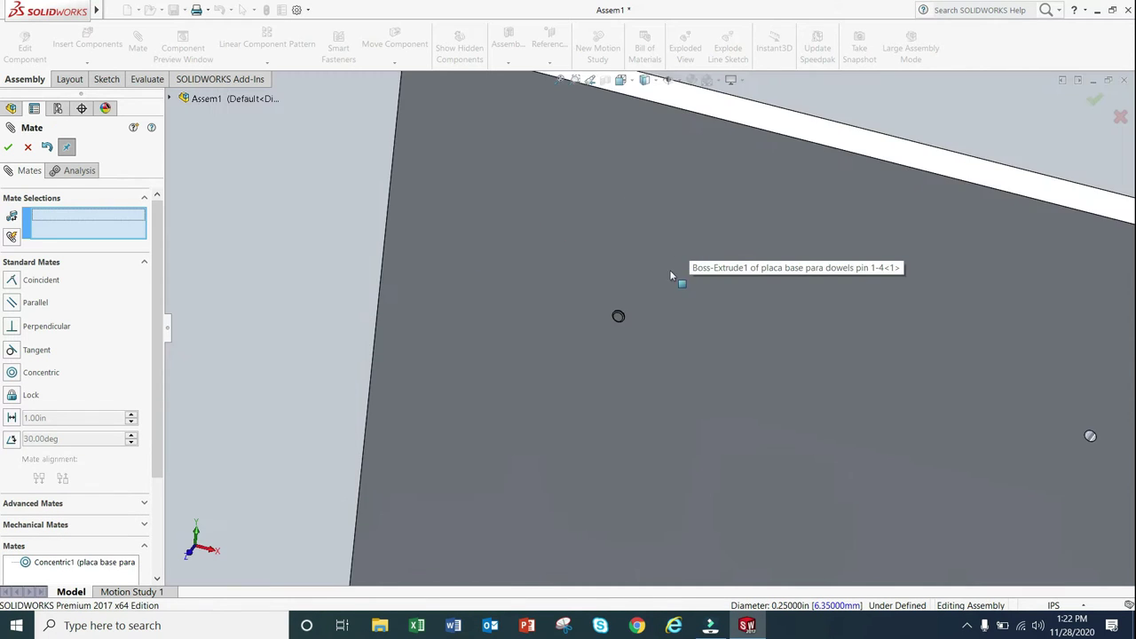
pyautogui.scroll(3, 674, 264)
pyautogui.click(9, 148)
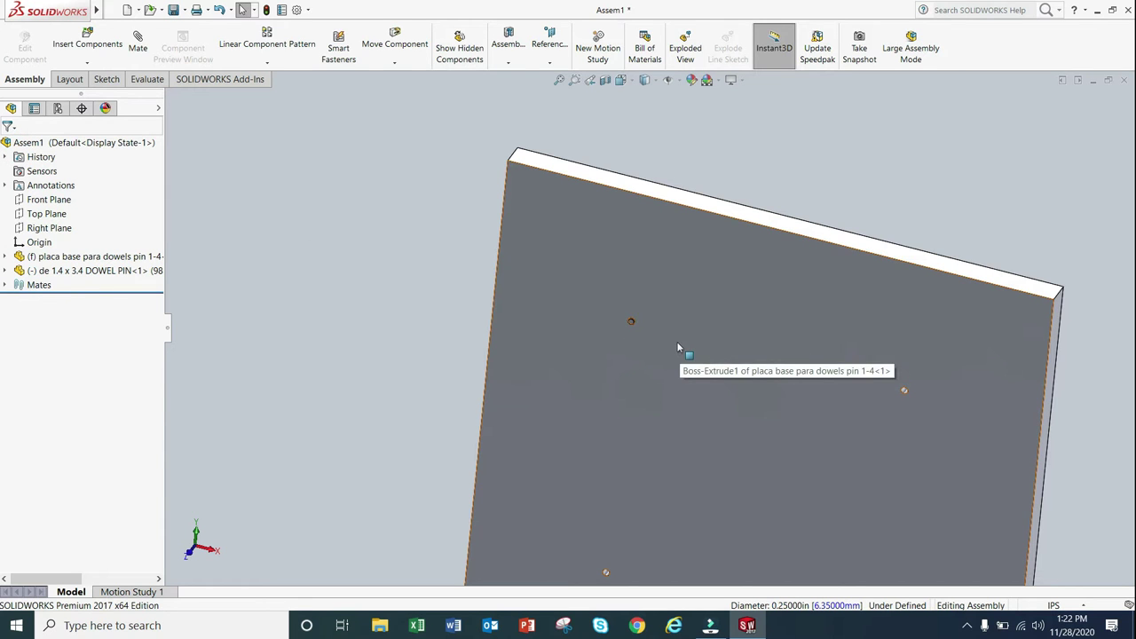
# Slide the dowel pin along its hole axis until it stands clear in front of the plate
pyautogui.hotkey('ctrl', '8')
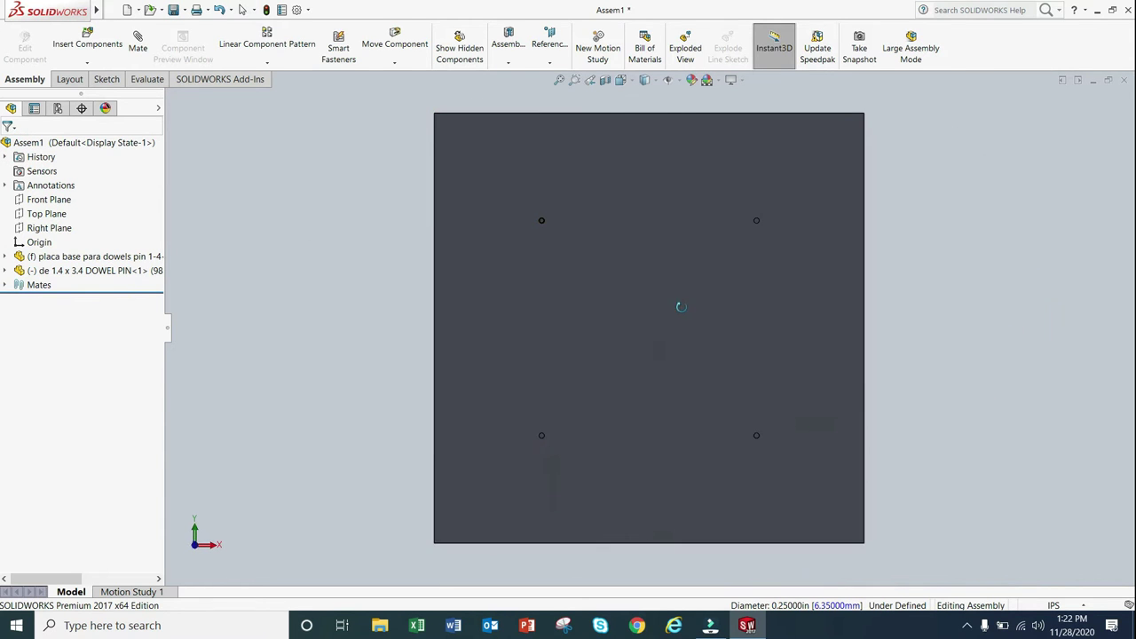
pyautogui.scroll(-5, 560, 243)
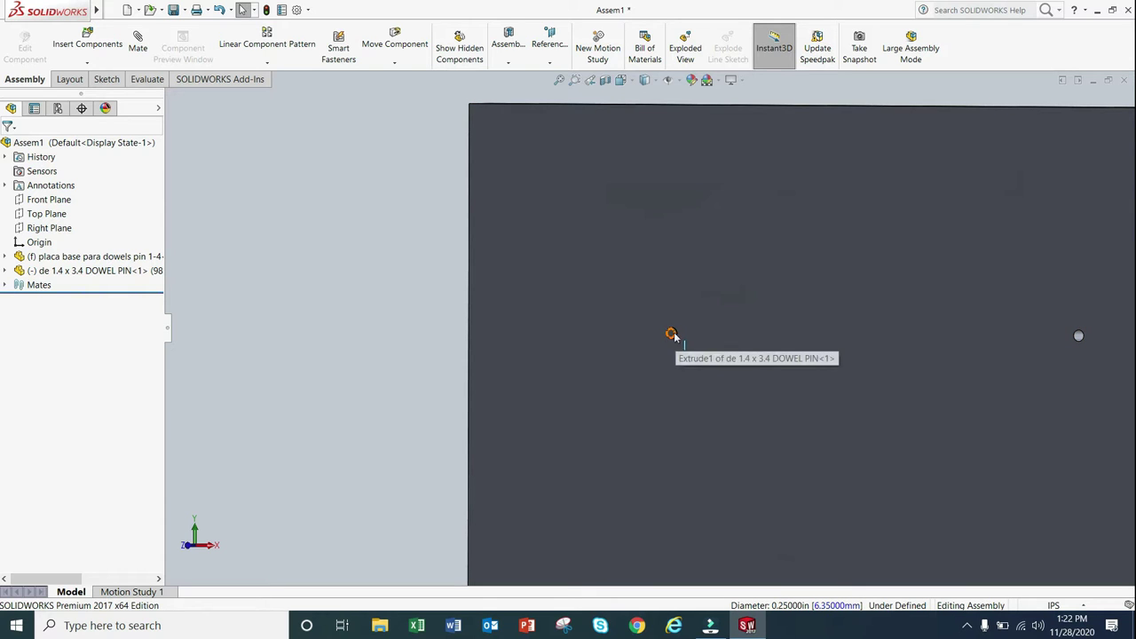
pyautogui.moveTo(672, 335); pyautogui.dragTo(449, 287)
pyautogui.click(447, 282)
pyautogui.moveTo(667, 335); pyautogui.dragTo(619, 342)
pyautogui.moveTo(841, 332); pyautogui.dragTo(402, 336)
pyautogui.click(363, 279)
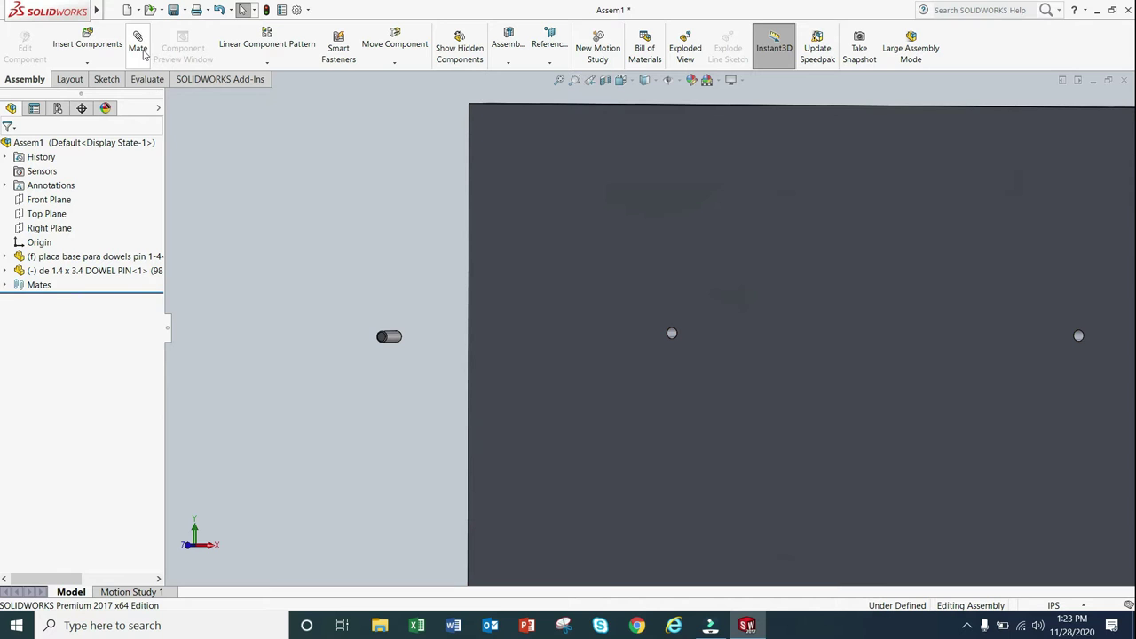
# Add a Distance mate of 0.375 in between the dowel pin's end face and the plate's front face
pyautogui.click(139, 46)
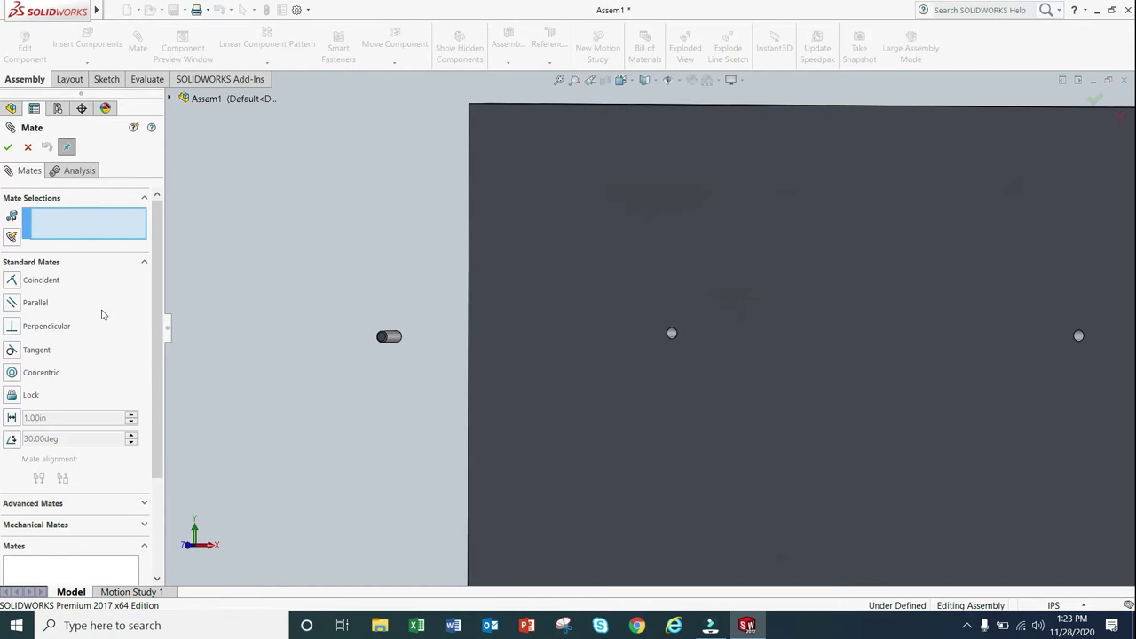
pyautogui.click(57, 283)
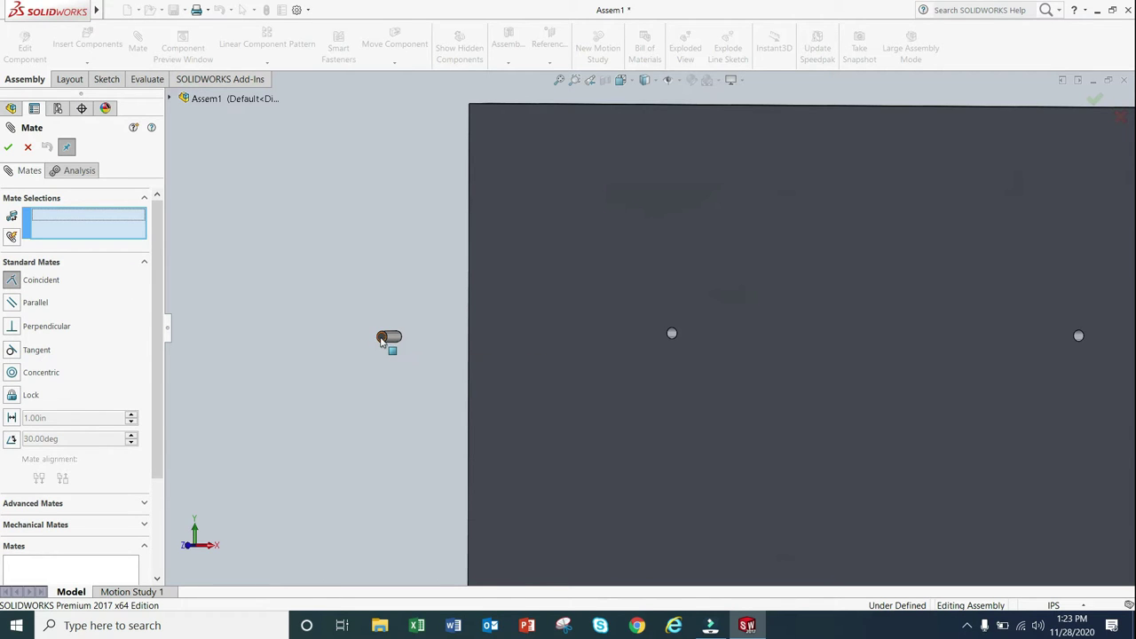
pyautogui.scroll(-3, 382, 340)
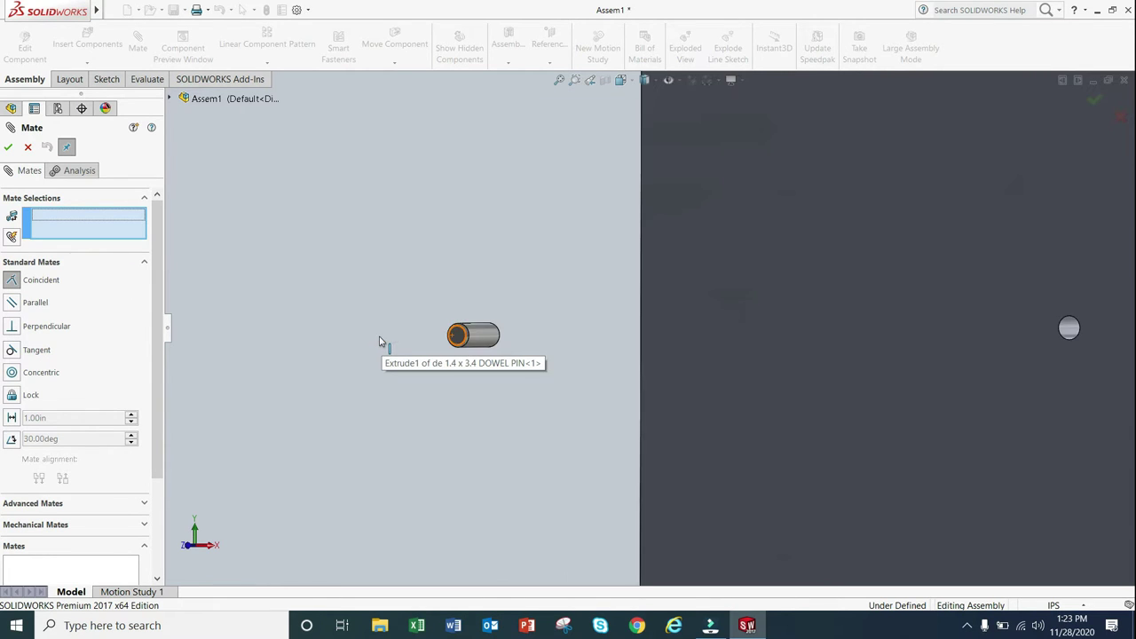
pyautogui.click(456, 336)
pyautogui.scroll(2, 617, 365)
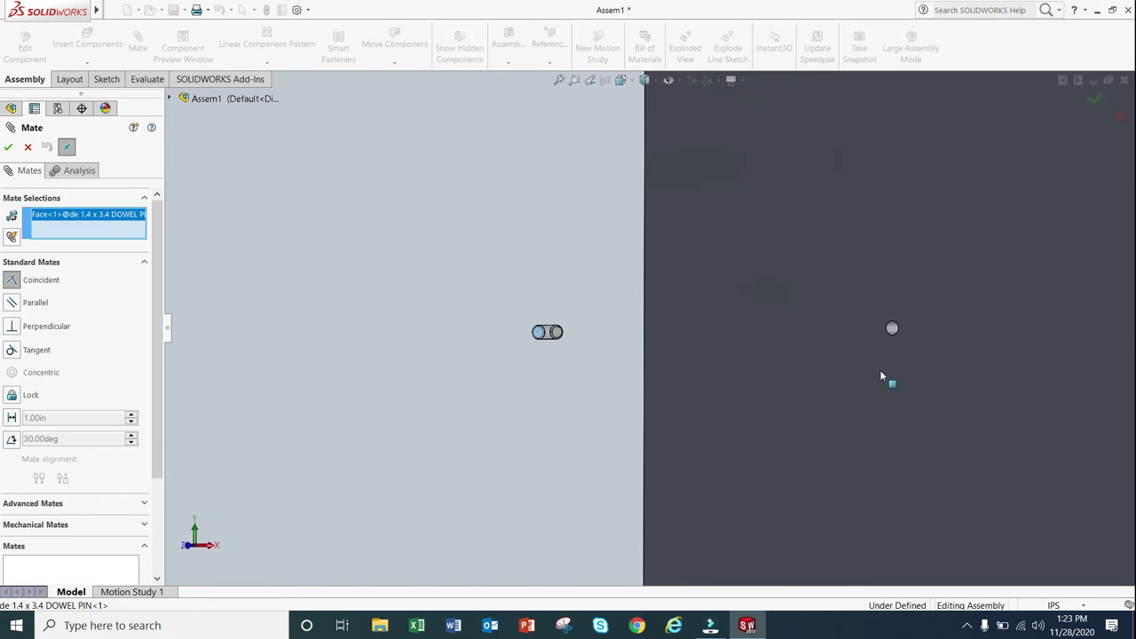
pyautogui.click(933, 381)
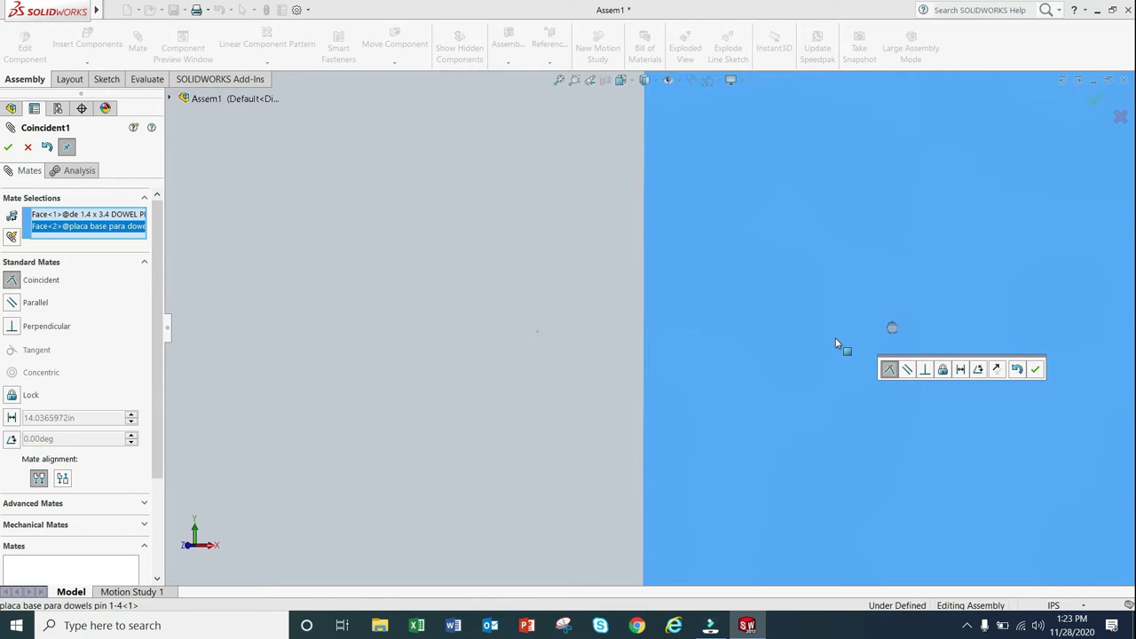
pyautogui.click(962, 370)
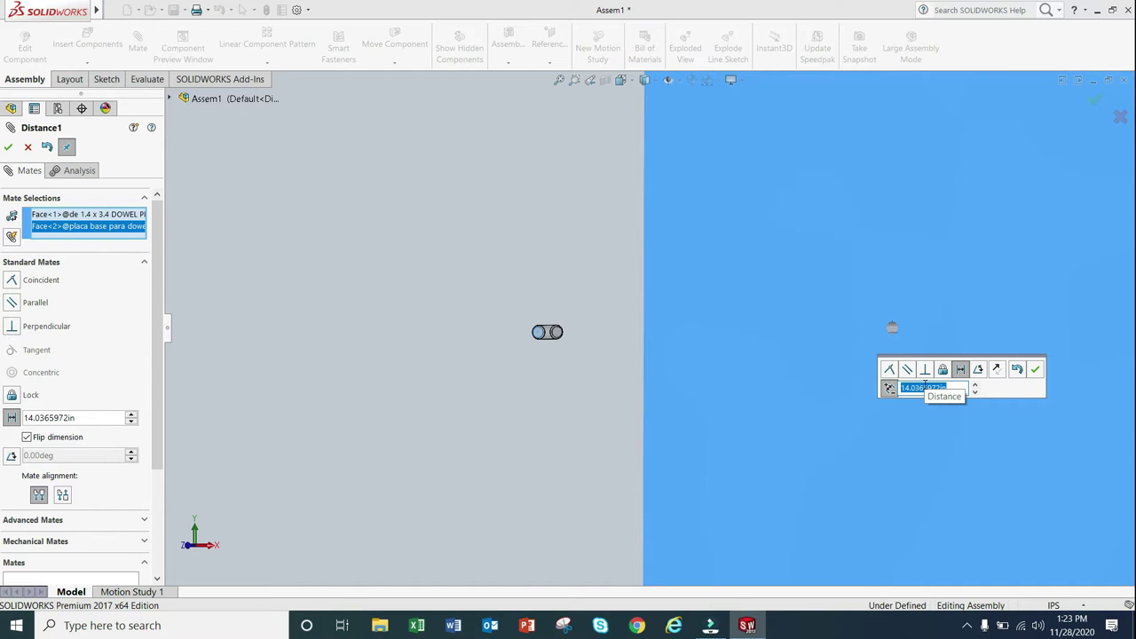
pyautogui.press('BackSpace')
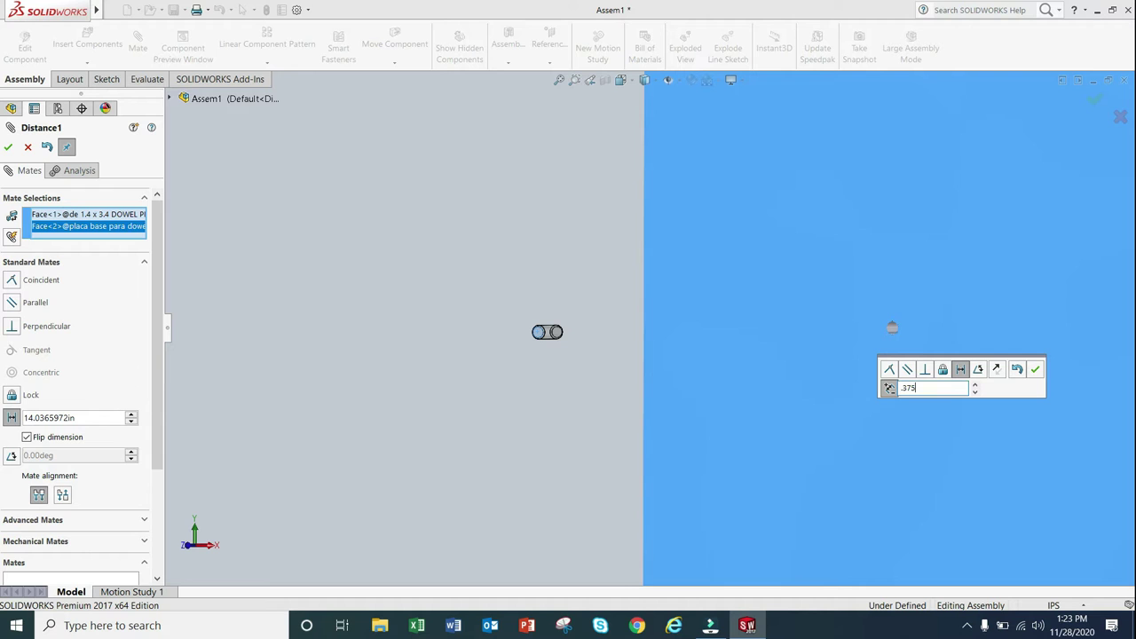
pyautogui.press('Return')
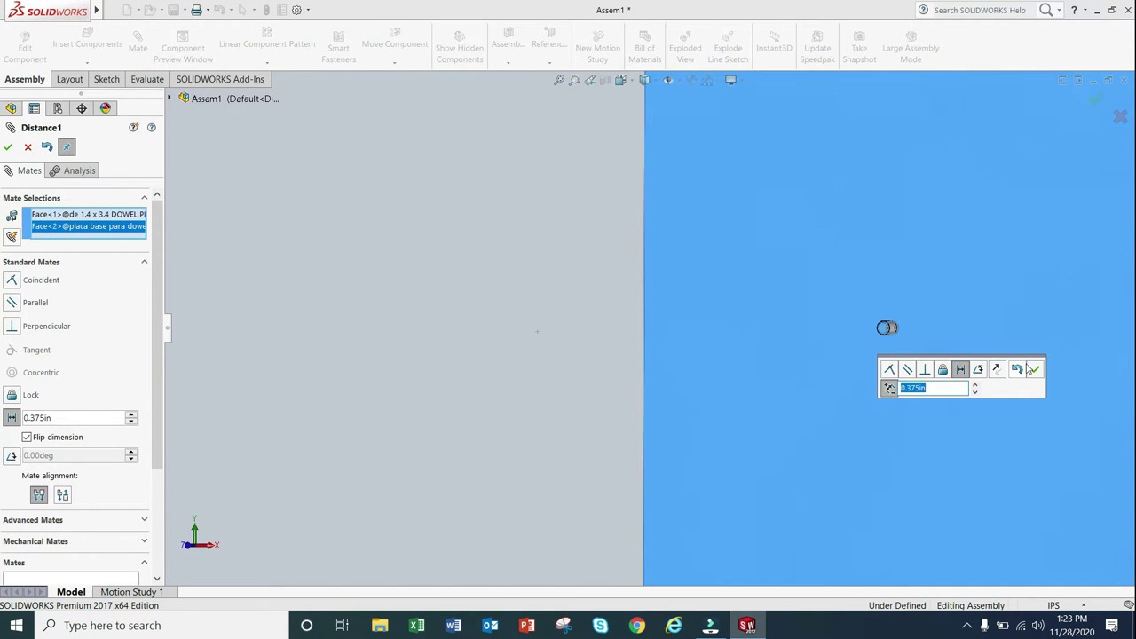
pyautogui.click(1031, 369)
pyautogui.moveTo(984, 350); pyautogui.dragTo(930, 293, button='middle')
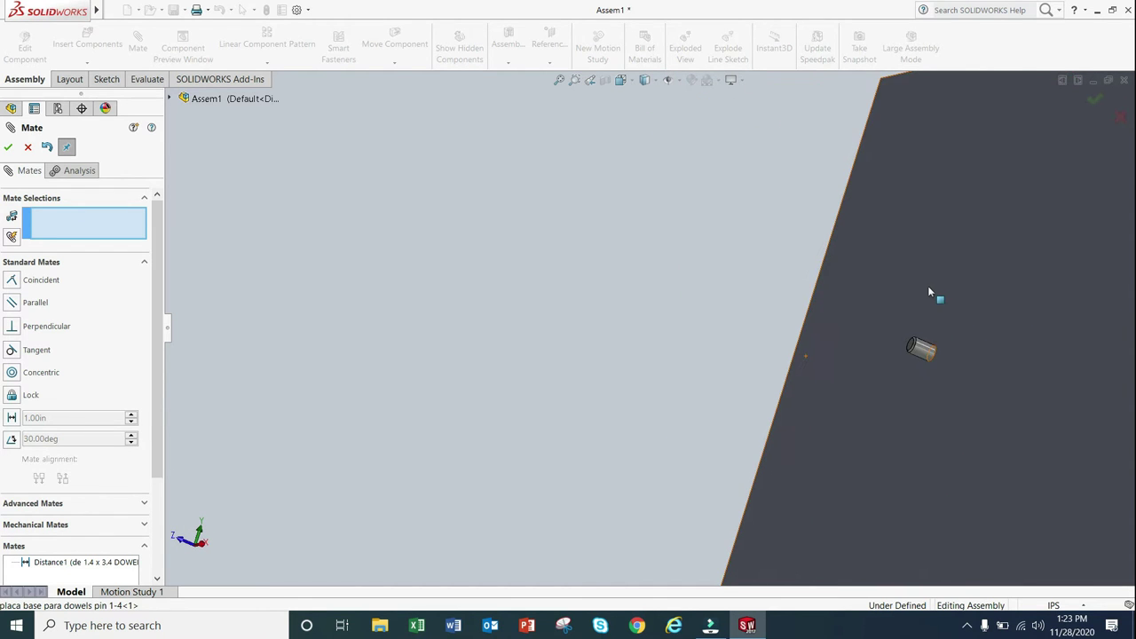
pyautogui.scroll(3, 930, 293)
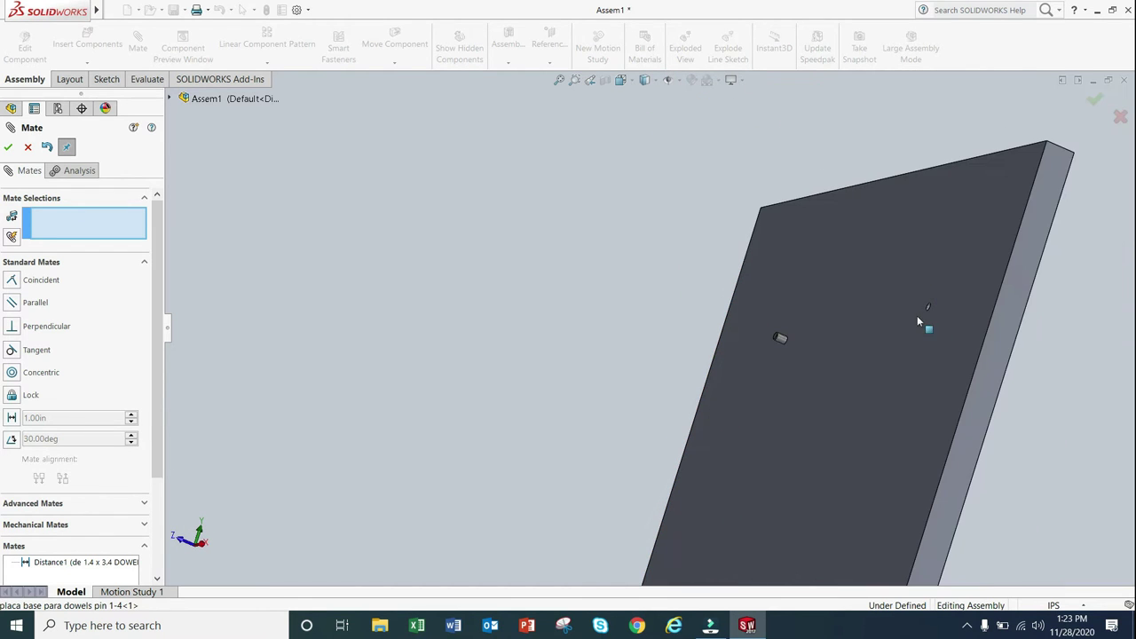
pyautogui.click(8, 147)
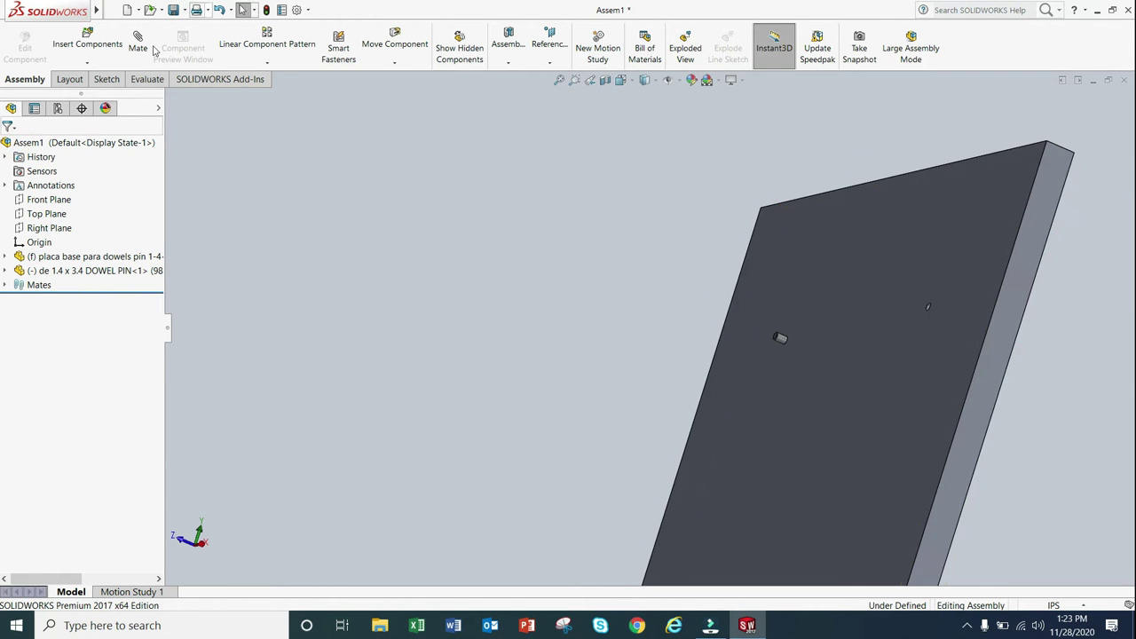
# Insert a second "de 1.4 x 3.4 DOWEL PIN" part from the Desktop's tornillos folder and place it beside the plate
pyautogui.click(89, 39)
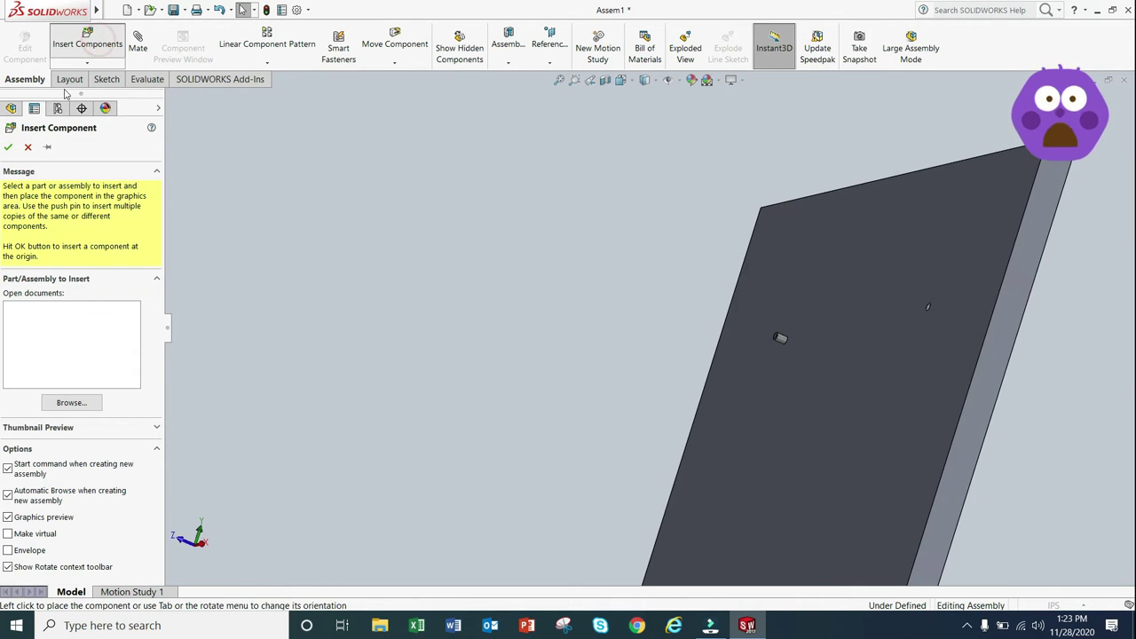
pyautogui.click(524, 180)
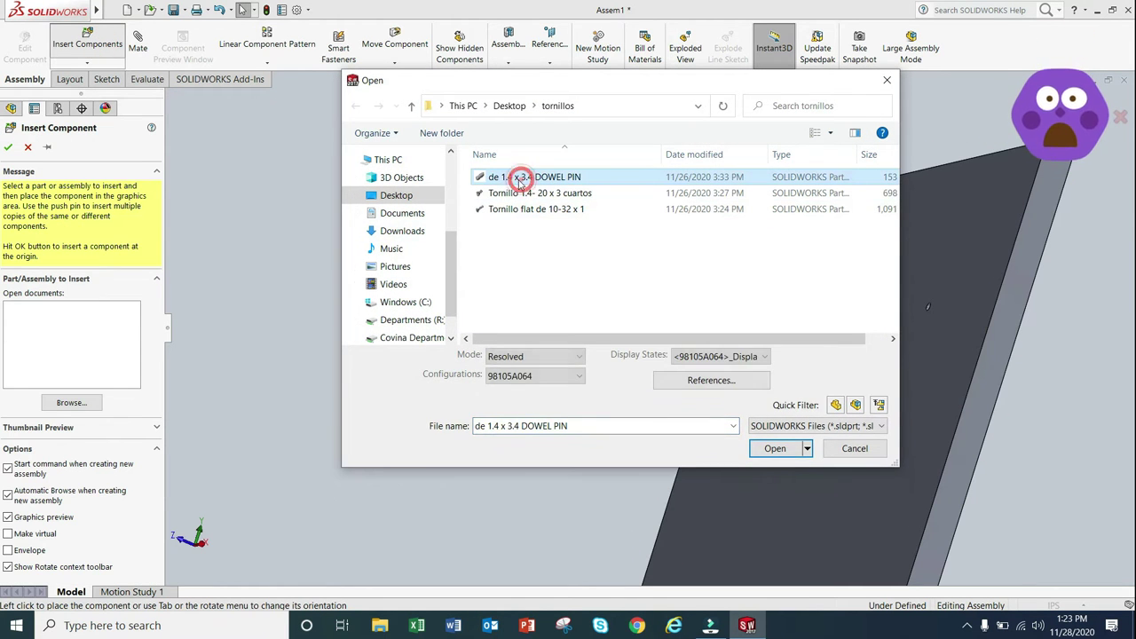
pyautogui.click(774, 451)
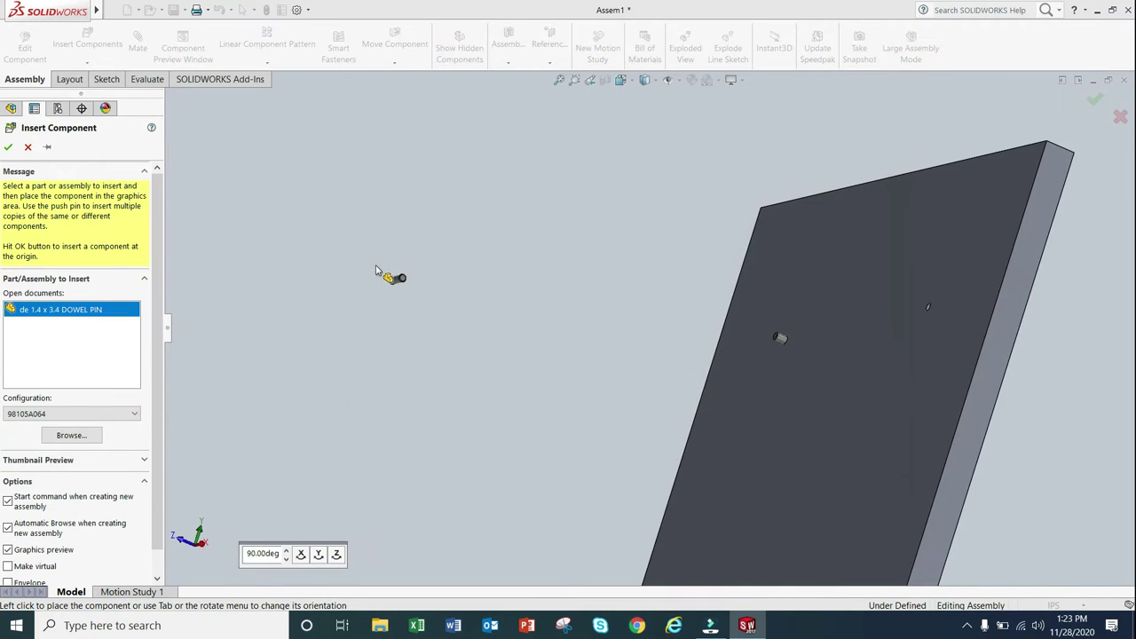
pyautogui.click(407, 275)
# Add a Concentric mate between the second dowel pin's cylindrical face and the plate's upper-right hole
pyautogui.moveTo(560, 318); pyautogui.dragTo(601, 305, button='middle')
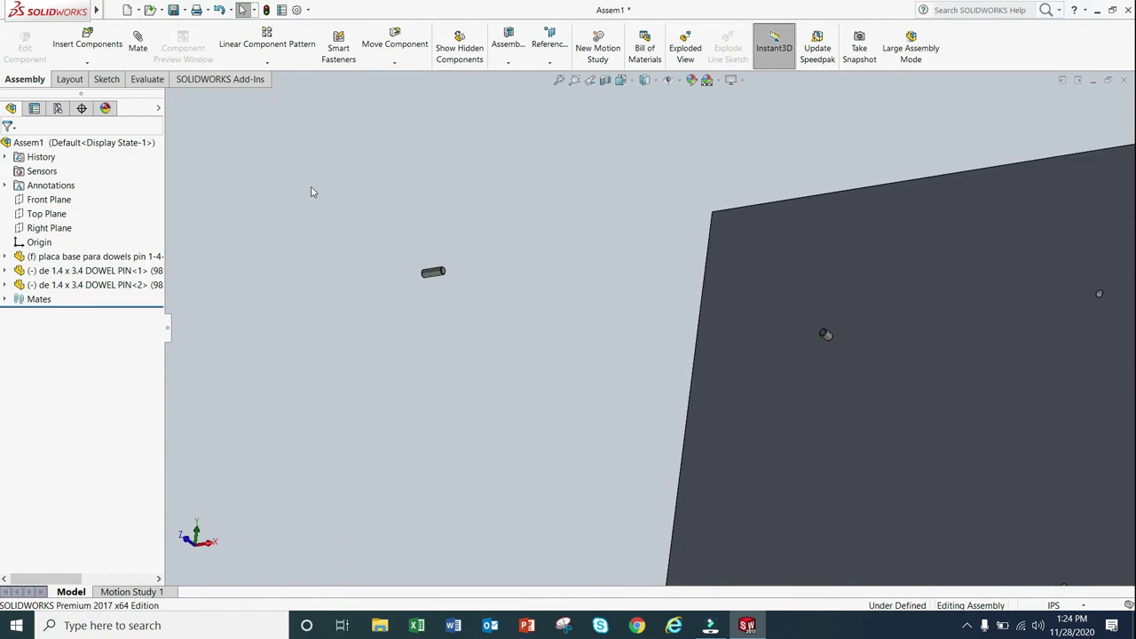
pyautogui.click(135, 45)
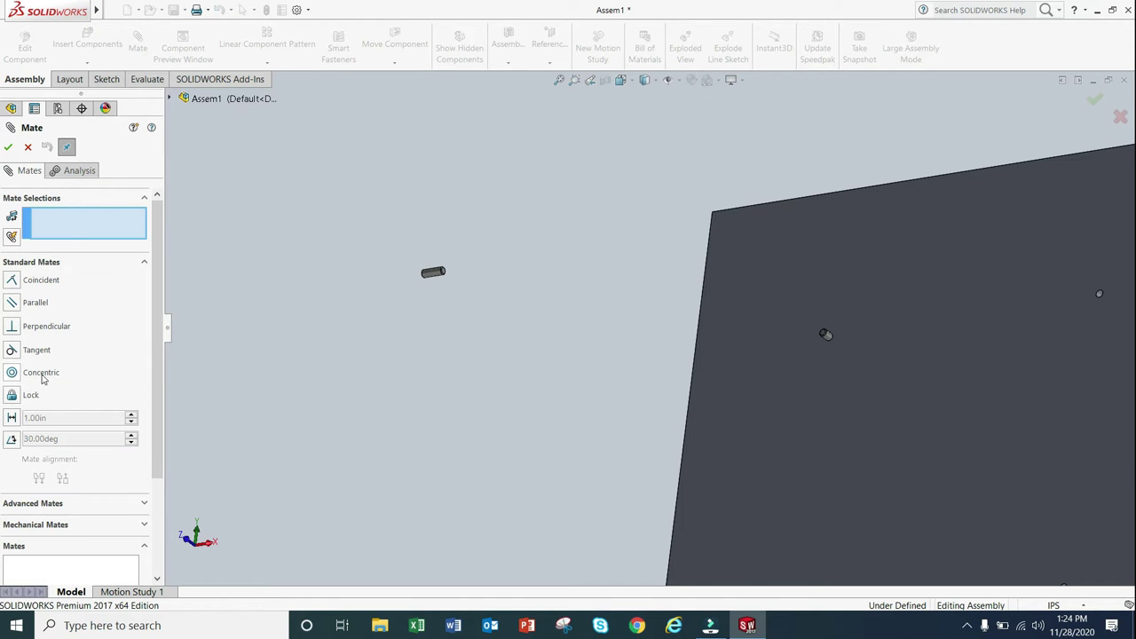
pyautogui.click(41, 373)
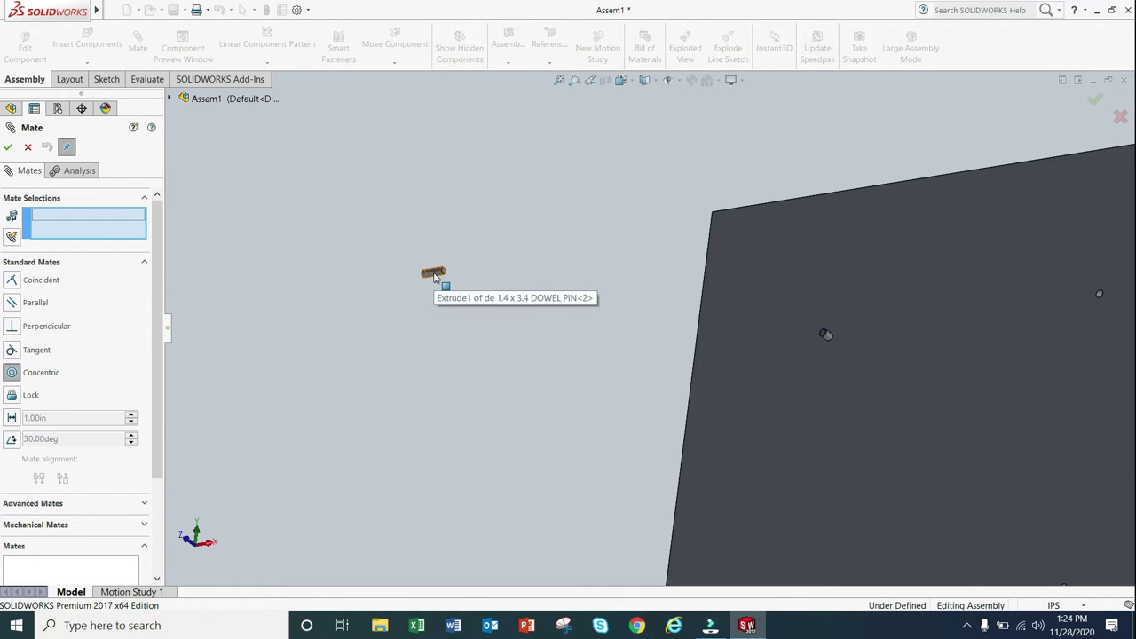
pyautogui.click(434, 276)
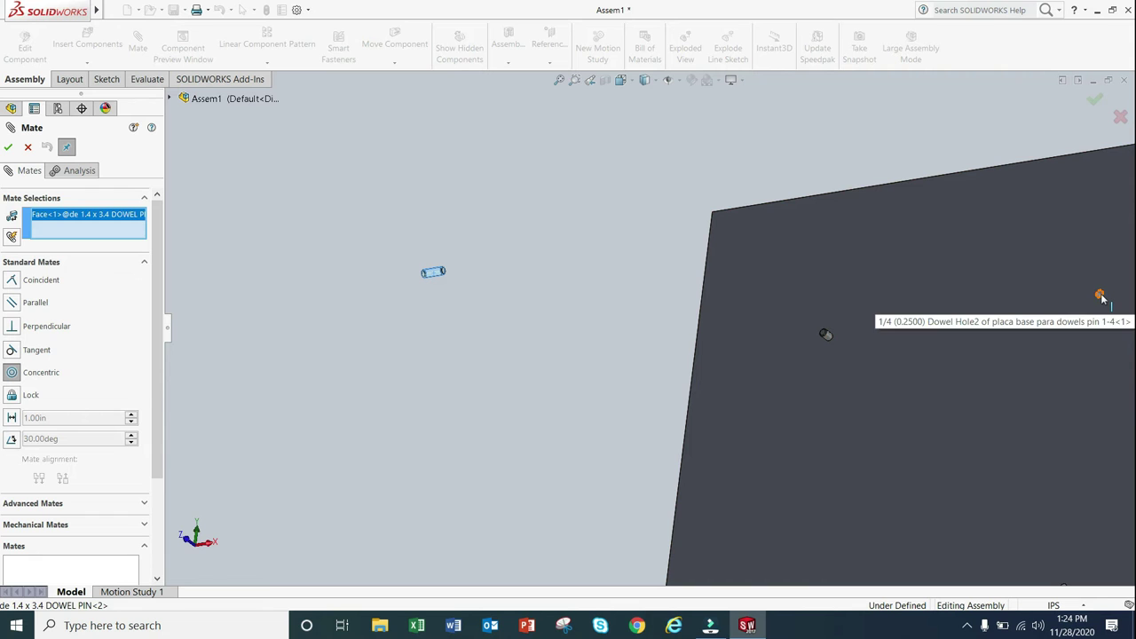
pyautogui.scroll(-5, 1104, 302)
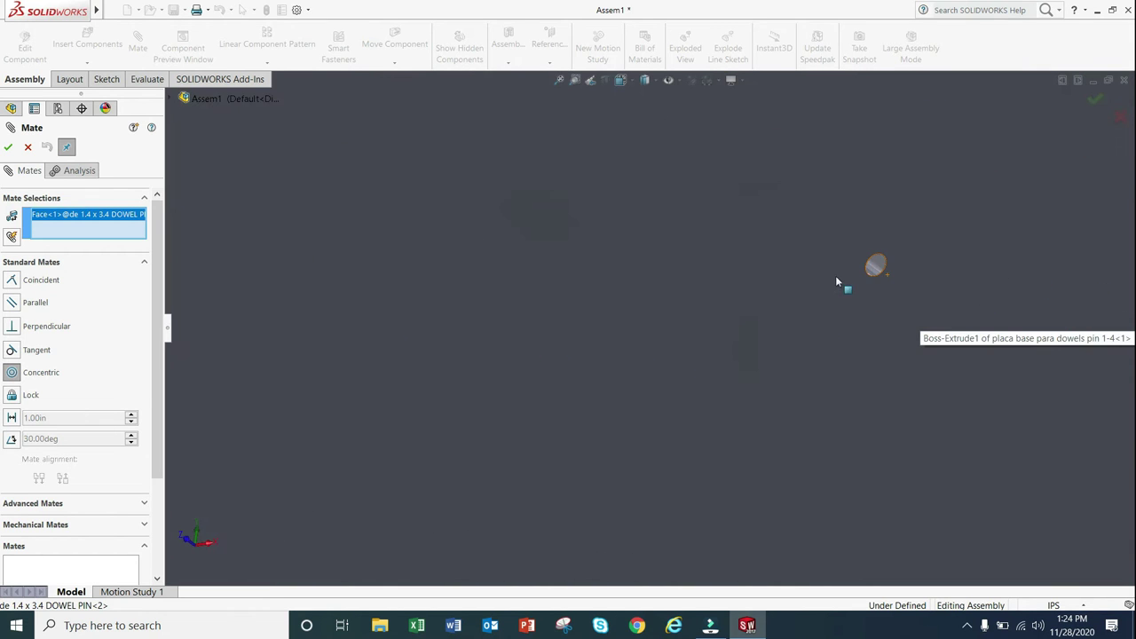
pyautogui.click(874, 267)
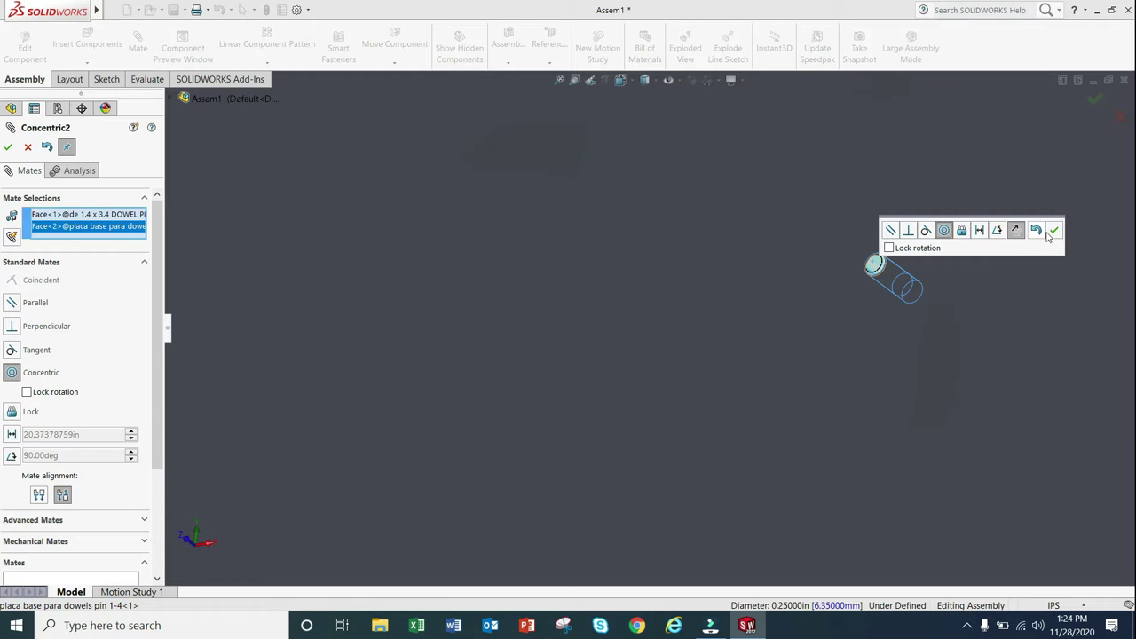
pyautogui.click(1054, 231)
pyautogui.scroll(2, 746, 355)
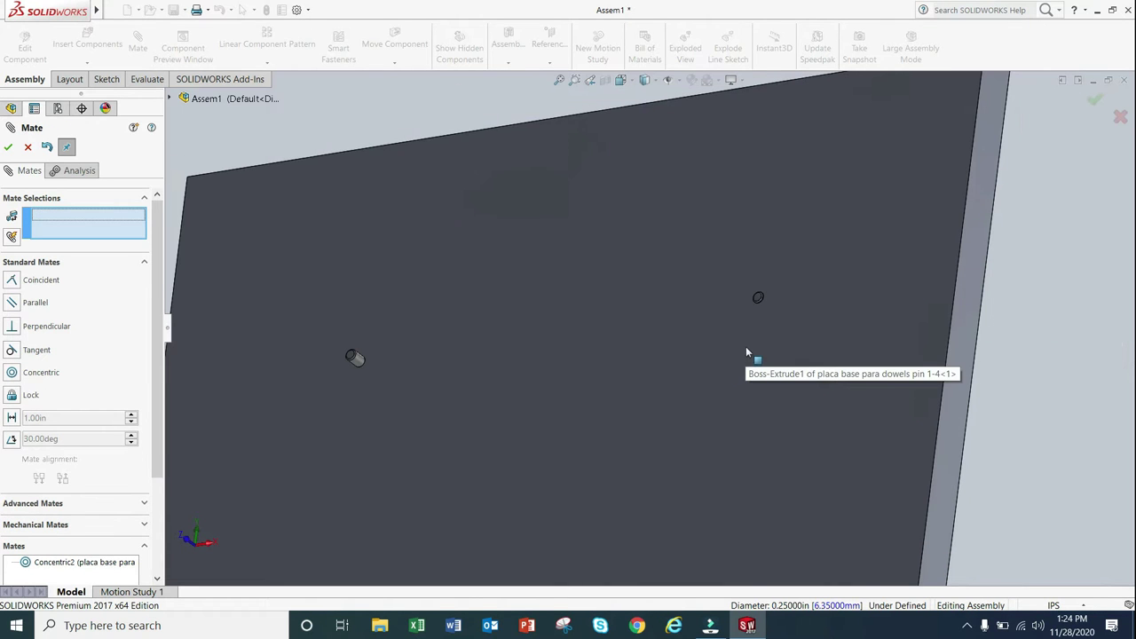
pyautogui.moveTo(736, 337); pyautogui.dragTo(722, 337, button='middle')
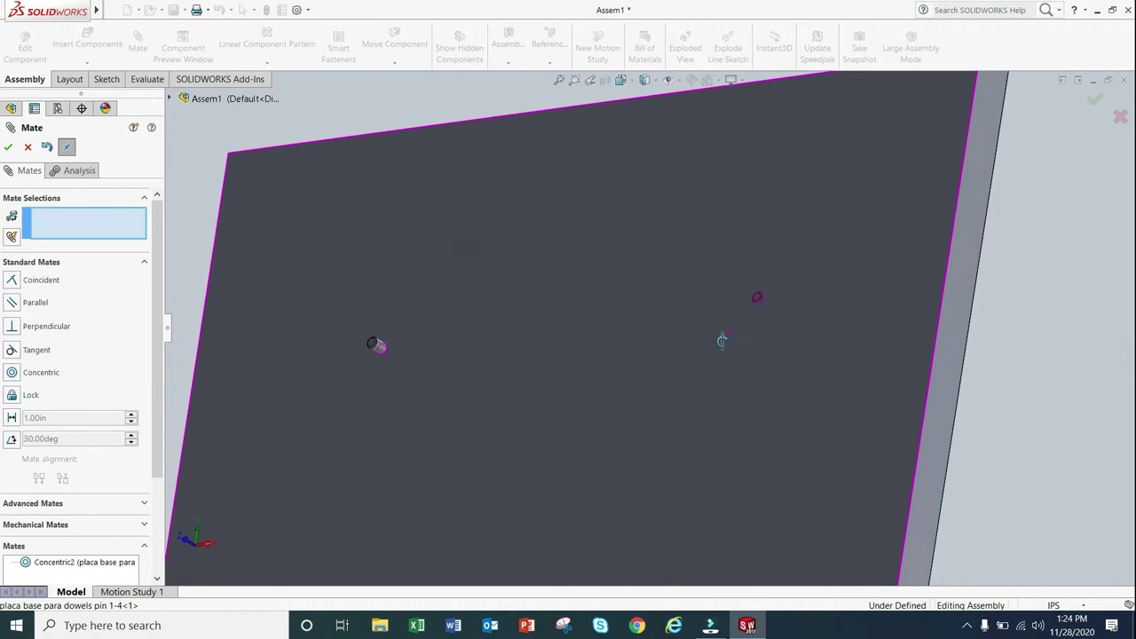
pyautogui.click(8, 148)
# Slide the second dowel pin along its hole axis until it stands clear in front of the plate, and start a mate
pyautogui.moveTo(757, 302); pyautogui.dragTo(818, 312)
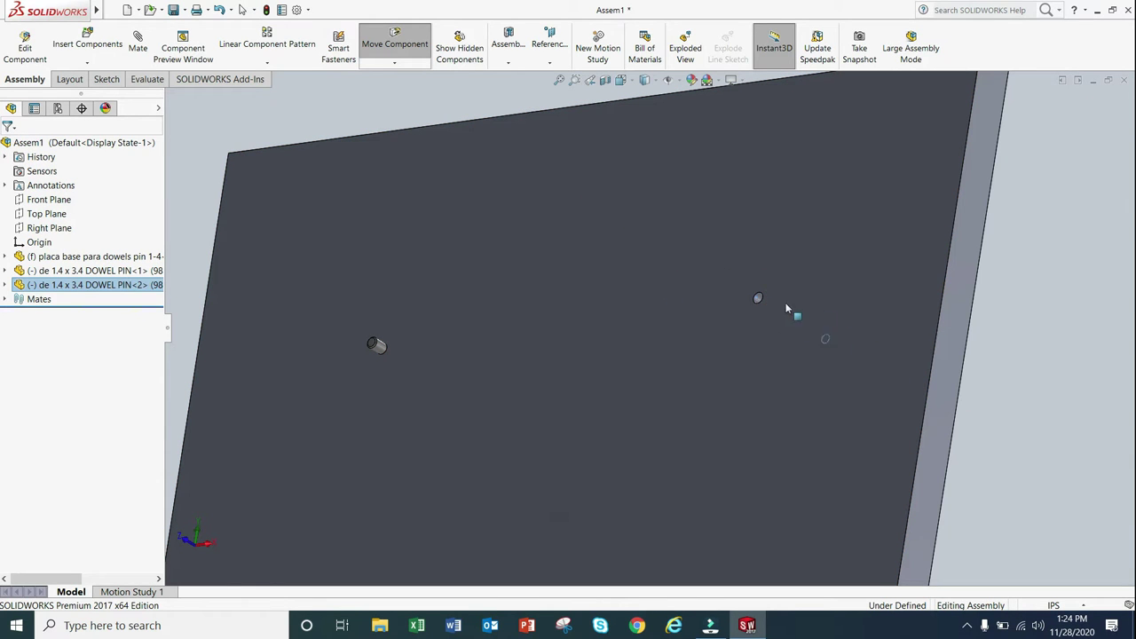
pyautogui.moveTo(674, 297); pyautogui.dragTo(632, 273)
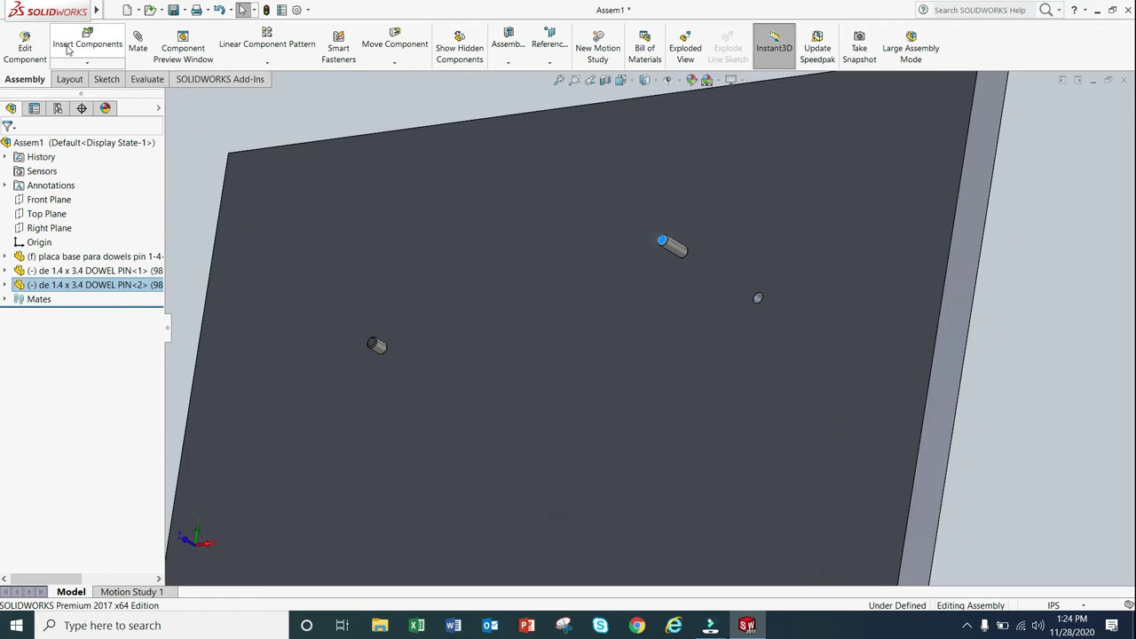
pyautogui.click(137, 43)
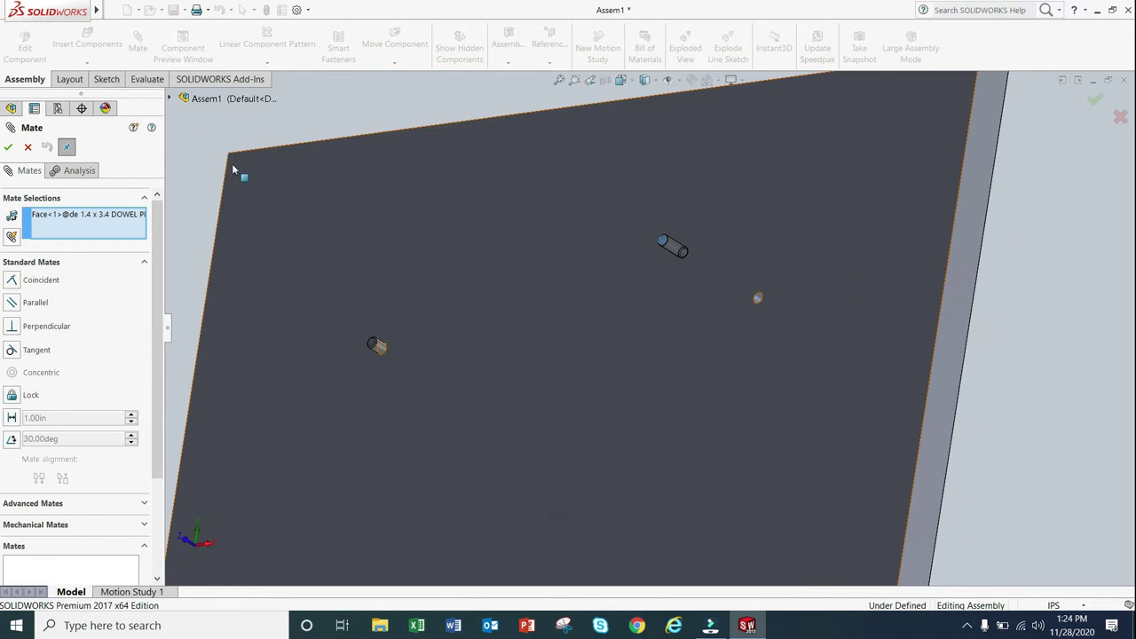
pyautogui.click(35, 281)
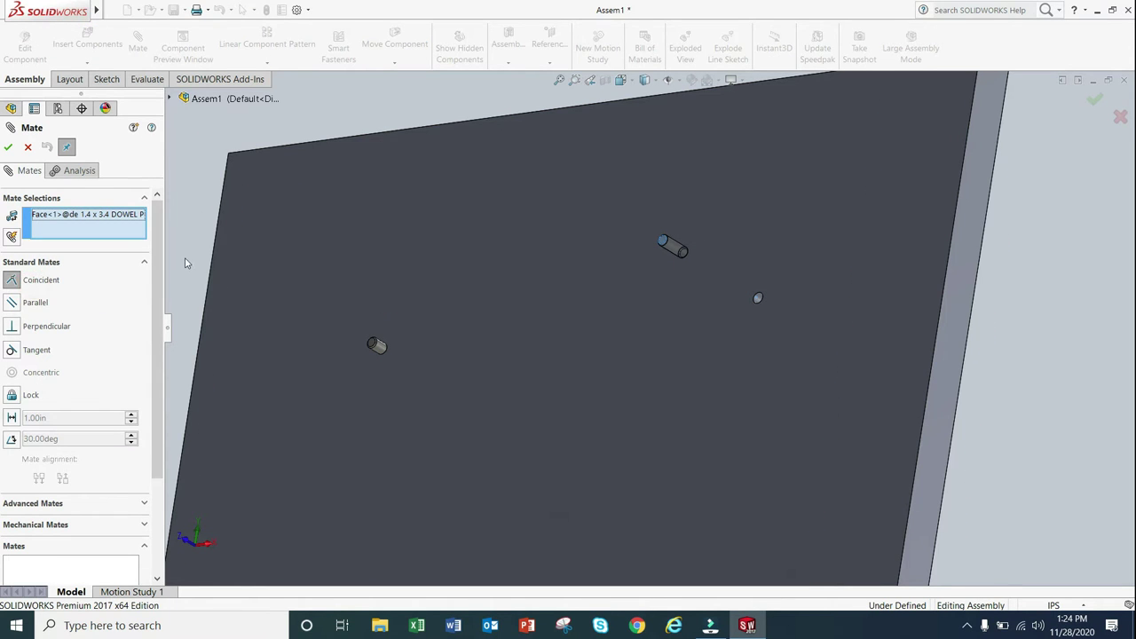
pyautogui.click(663, 241)
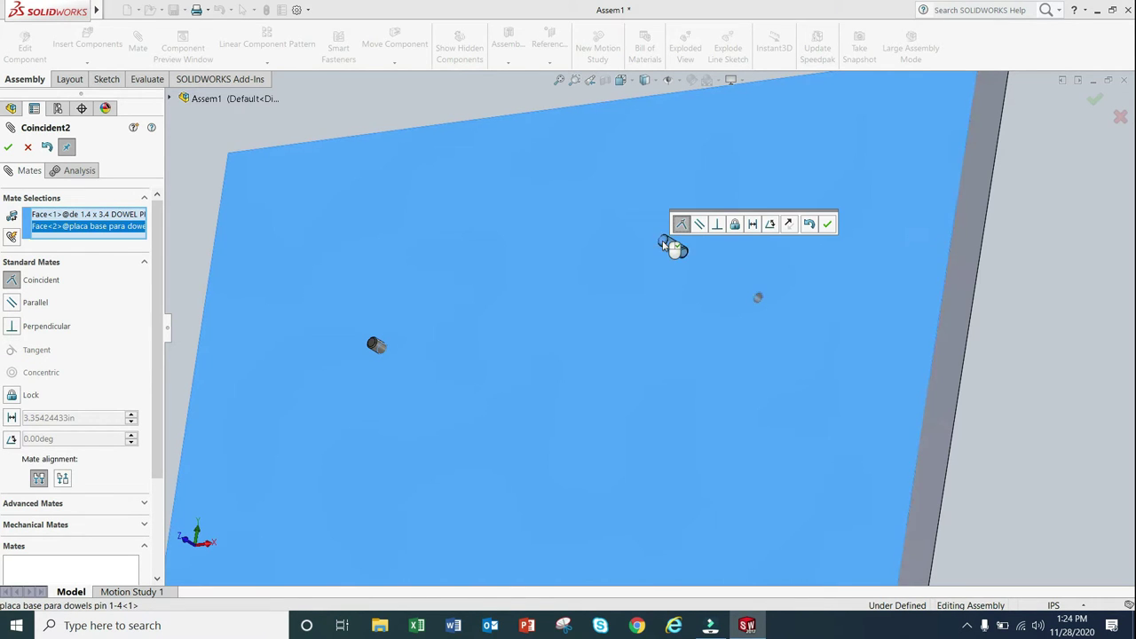
pyautogui.rightClick(664, 245)
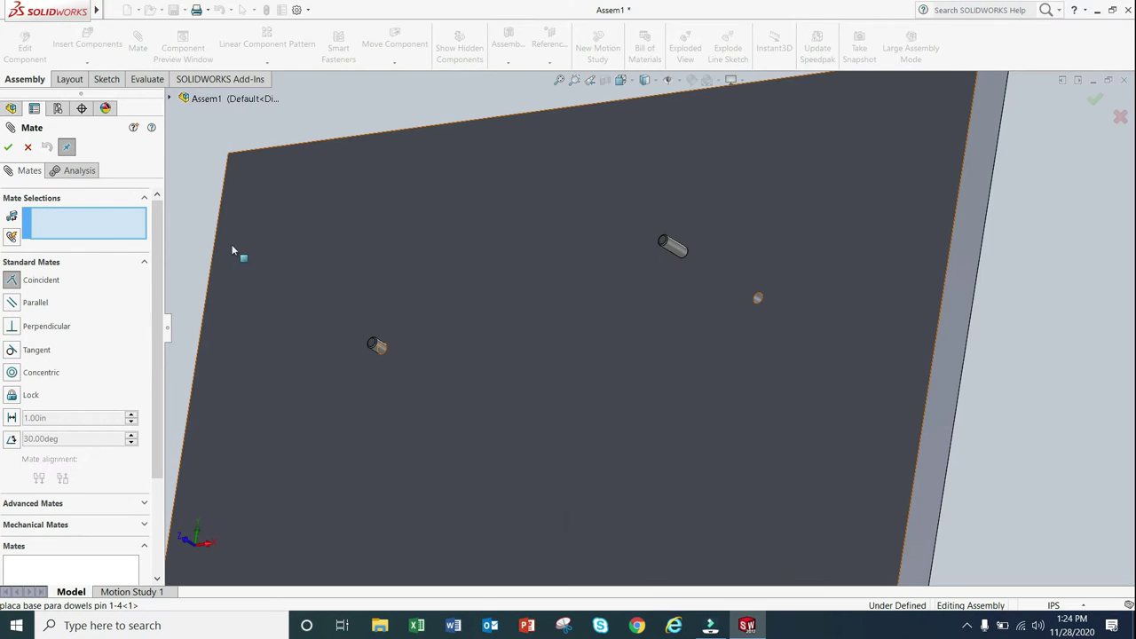
# Add a Distance mate of 0.375 in between the second dowel pin's end face and the plate's front face
pyautogui.click(40, 281)
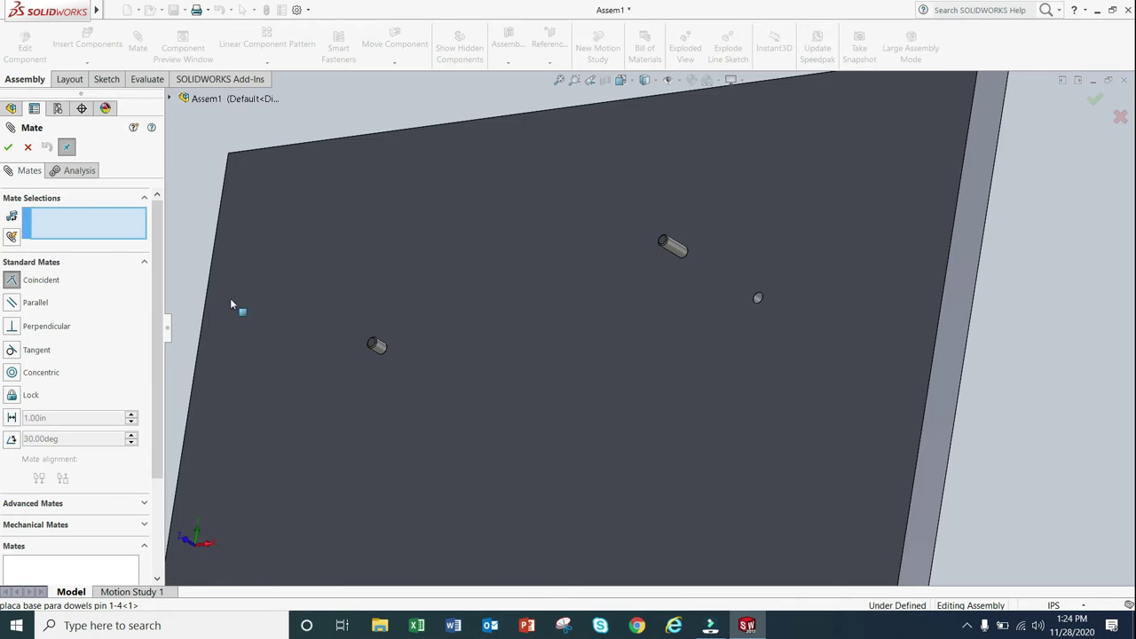
pyautogui.click(666, 243)
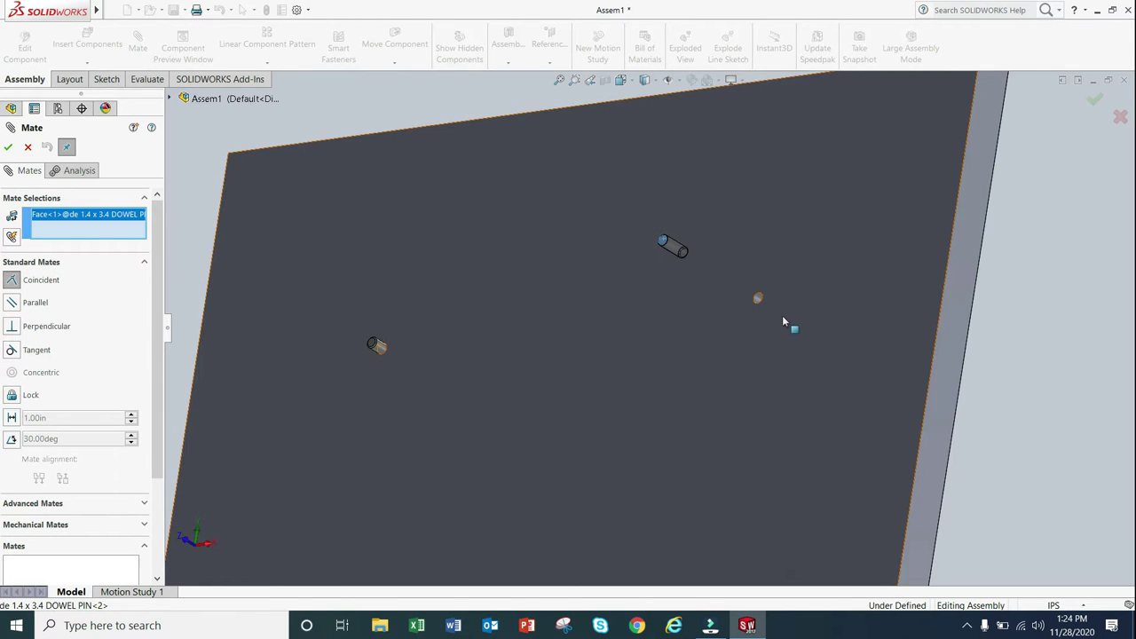
pyautogui.click(788, 319)
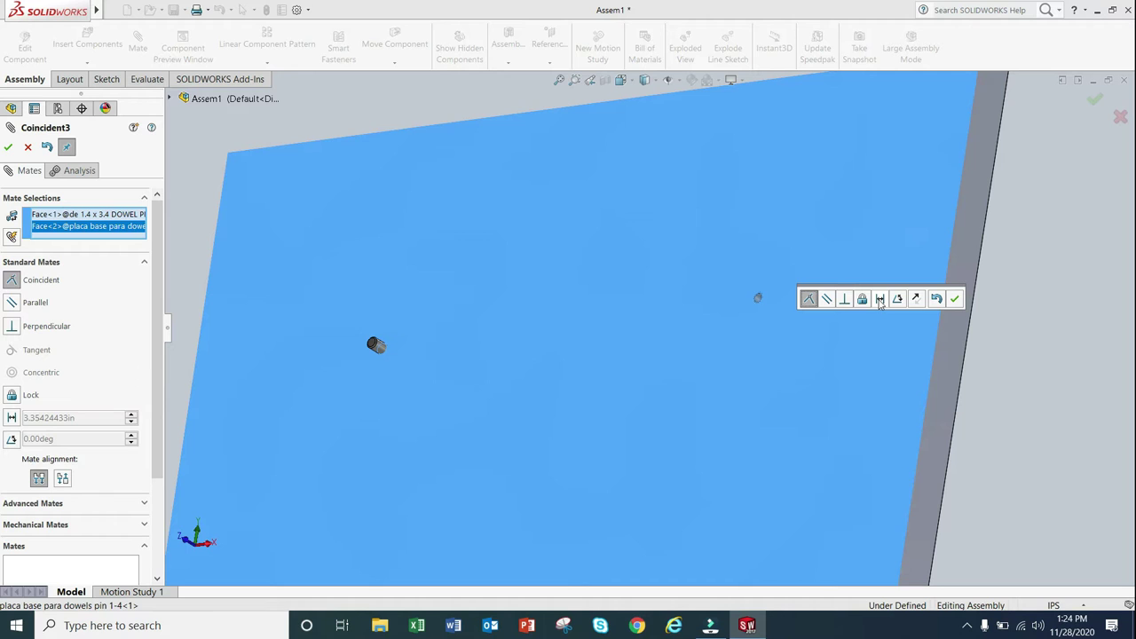
pyautogui.click(880, 300)
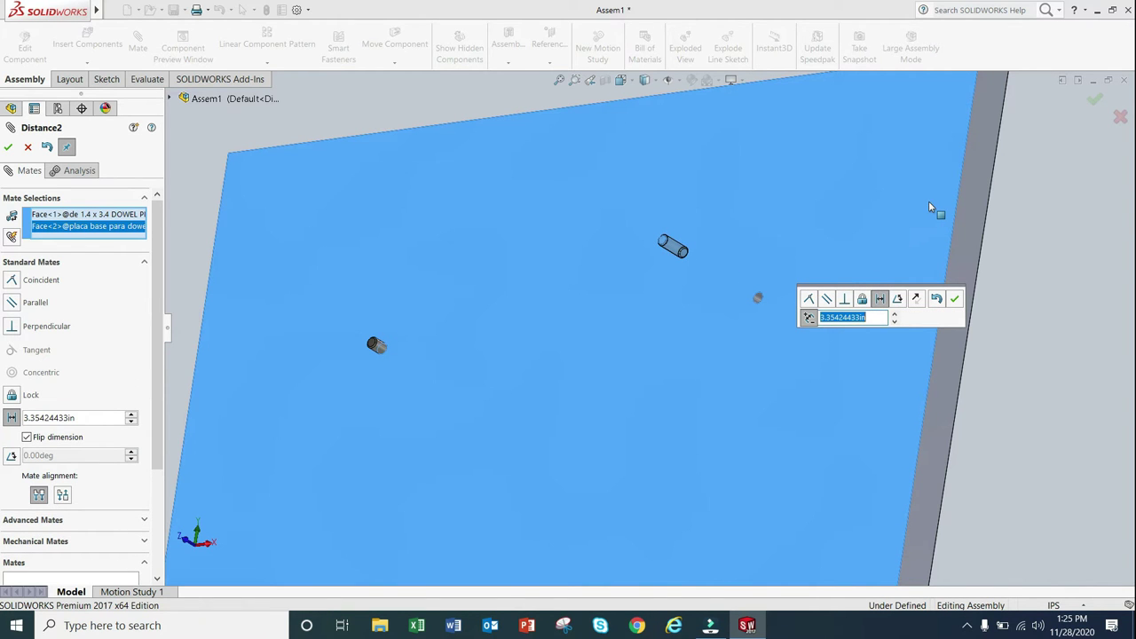
pyautogui.press('BackSpace')
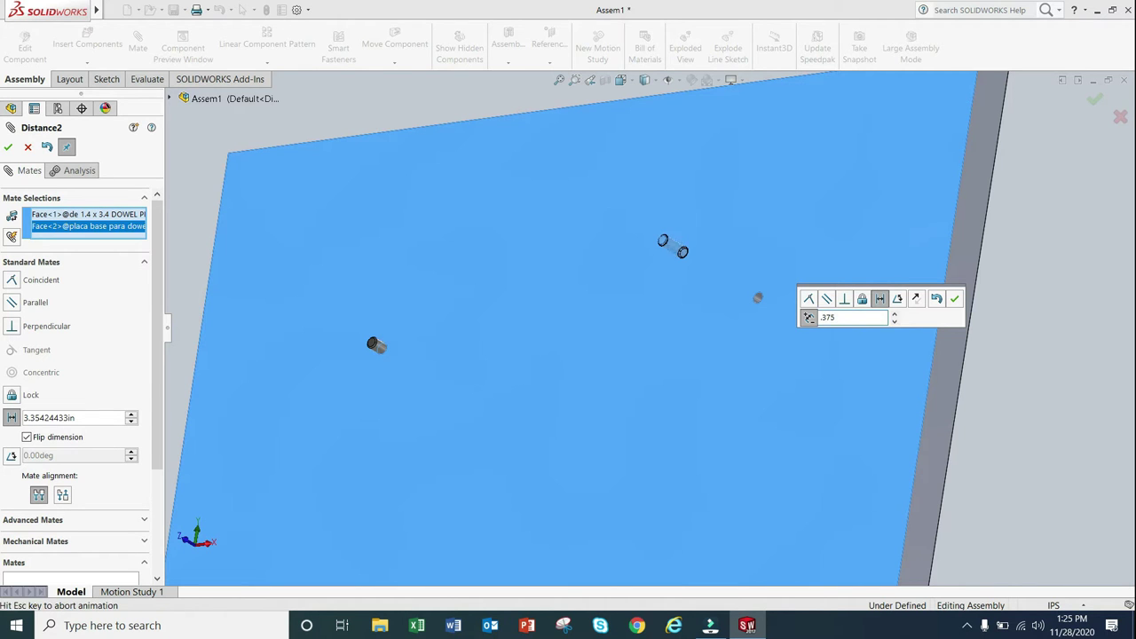
pyautogui.press('Return')
pyautogui.click(955, 299)
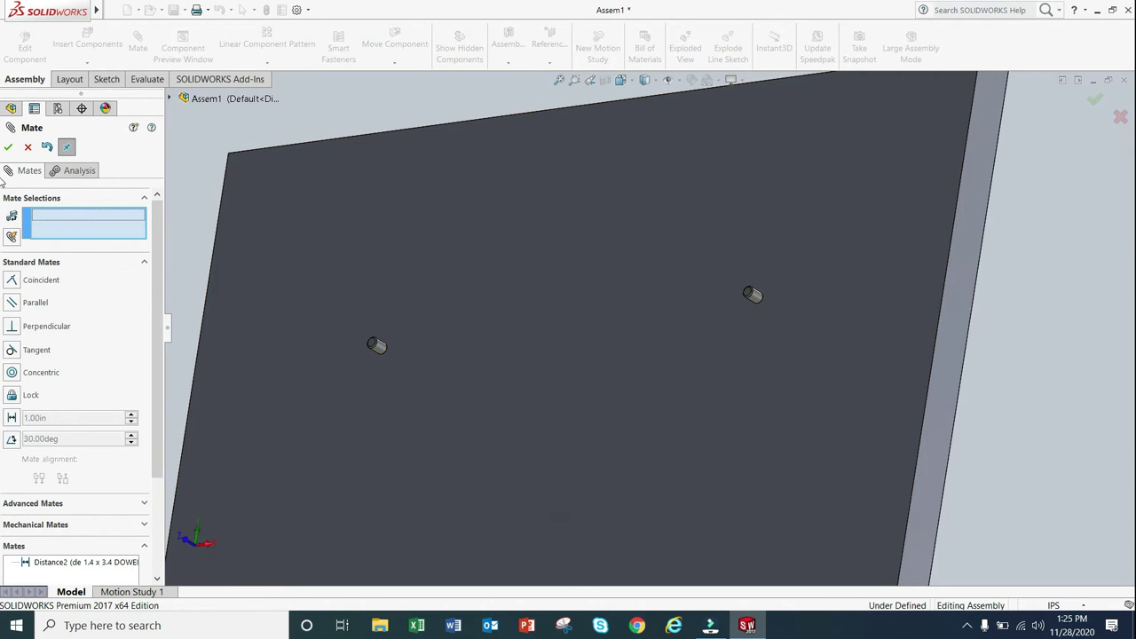
pyautogui.press('Escape')
pyautogui.click(753, 295)
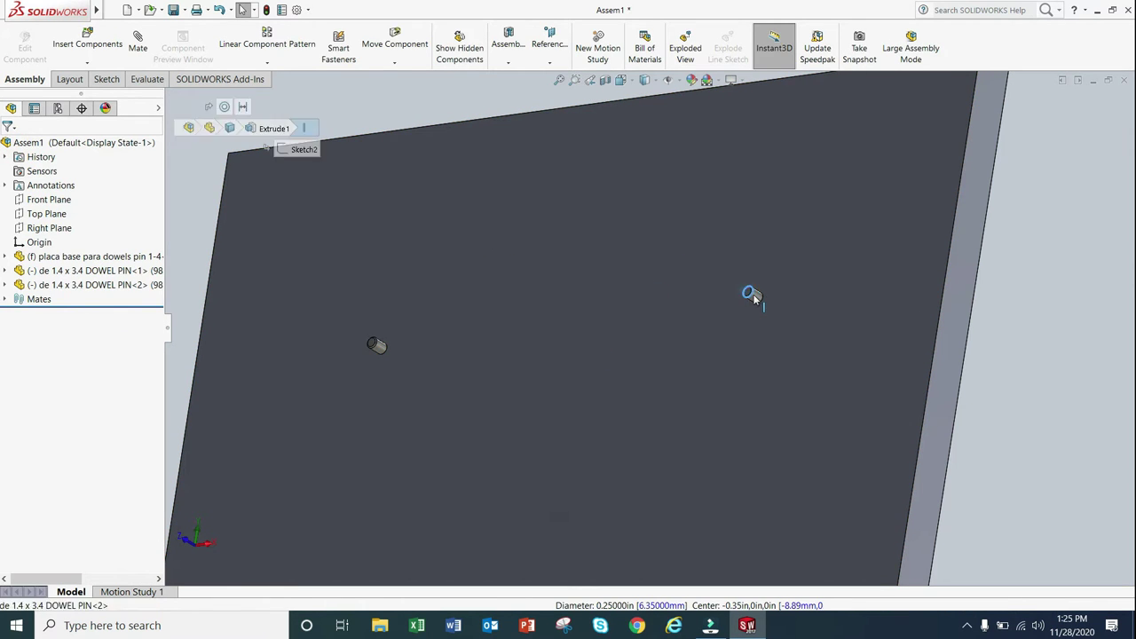
pyautogui.click(394, 45)
pyautogui.click(374, 343)
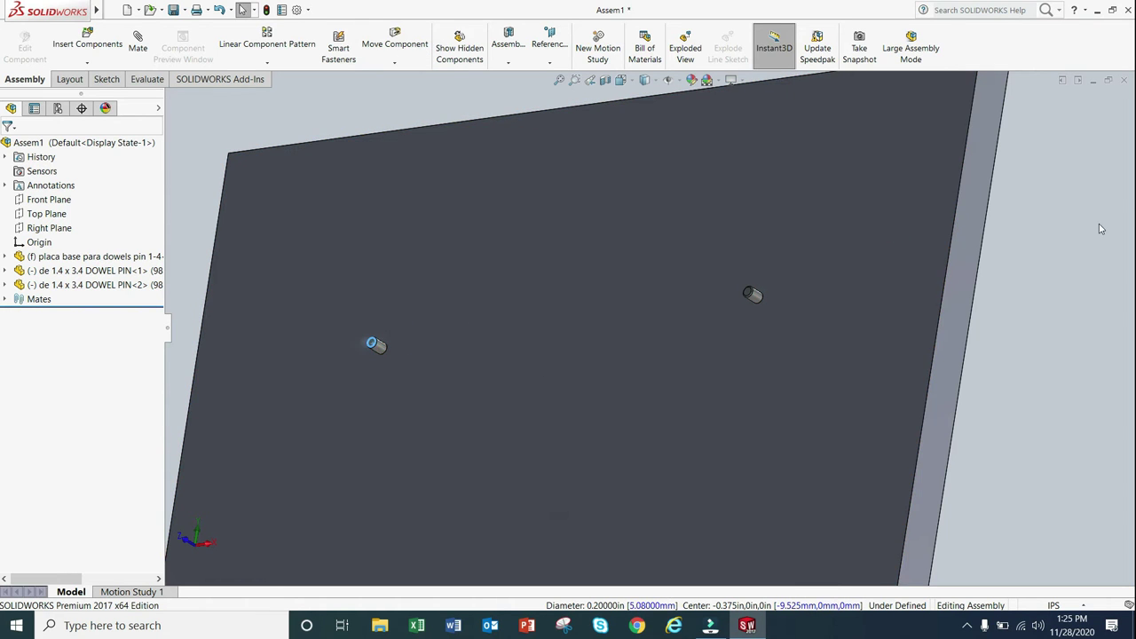
pyautogui.press('Escape')
pyautogui.scroll(-3, 571, 274)
pyautogui.scroll(3, 571, 275)
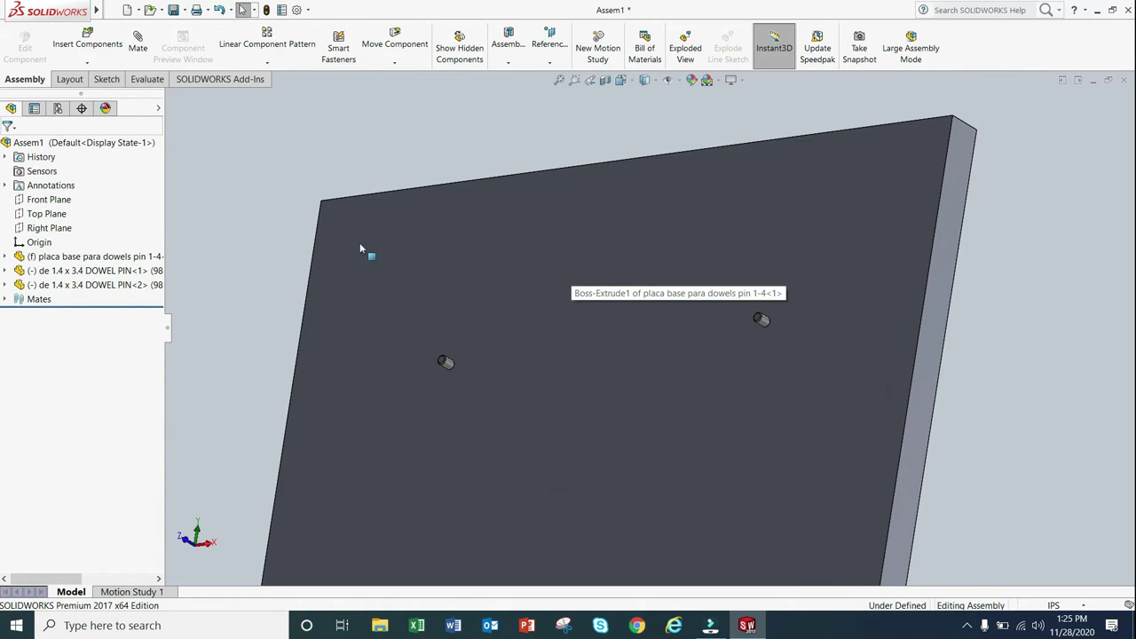
pyautogui.scroll(-2, 418, 222)
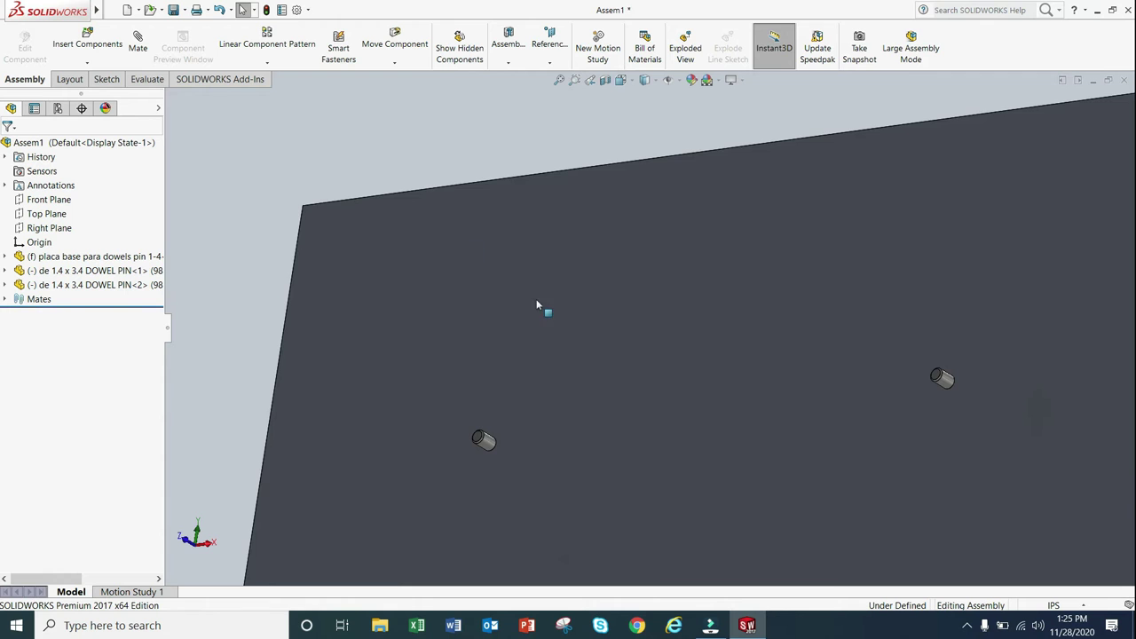
pyautogui.scroll(3, 537, 305)
# Insert a third "de 1.4 x 3.4 DOWEL PIN" part from the tornillos folder and place it beside the plate
pyautogui.hotkey('ctrl', '1')
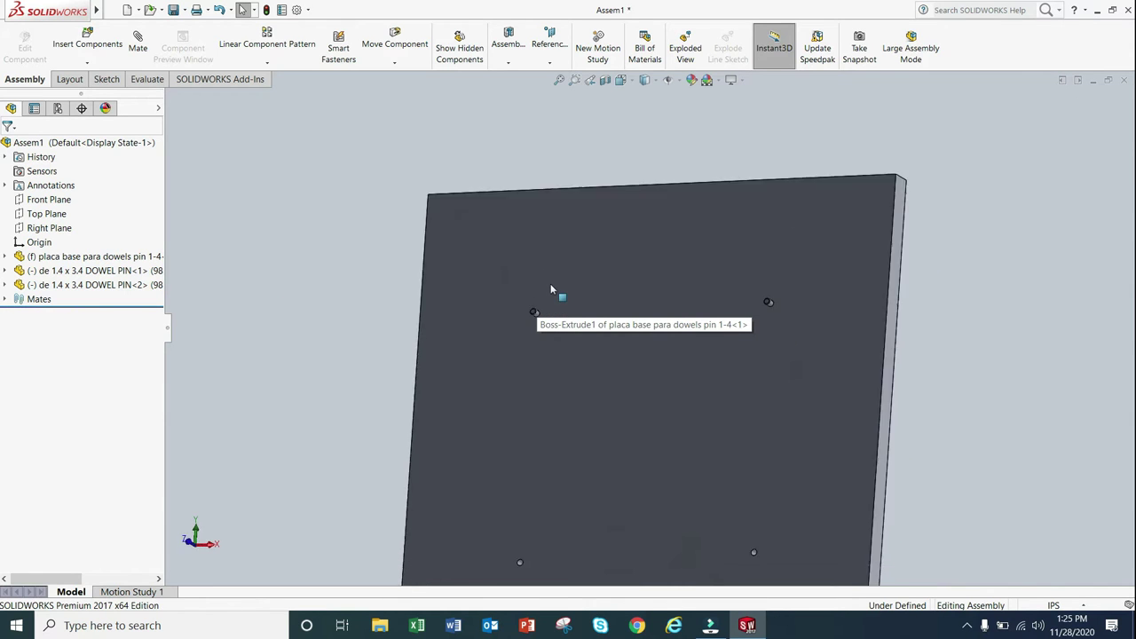
pyautogui.moveTo(600, 298); pyautogui.dragTo(576, 382, button='middle')
pyautogui.scroll(-5, 573, 417)
pyautogui.click(87, 40)
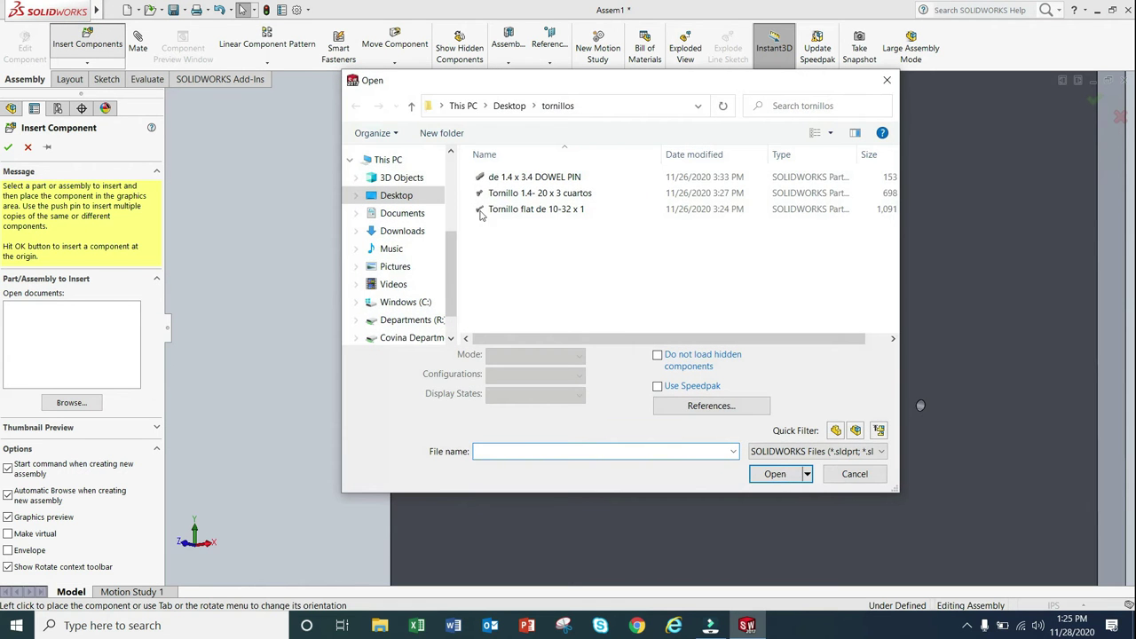
pyautogui.doubleClick(560, 178)
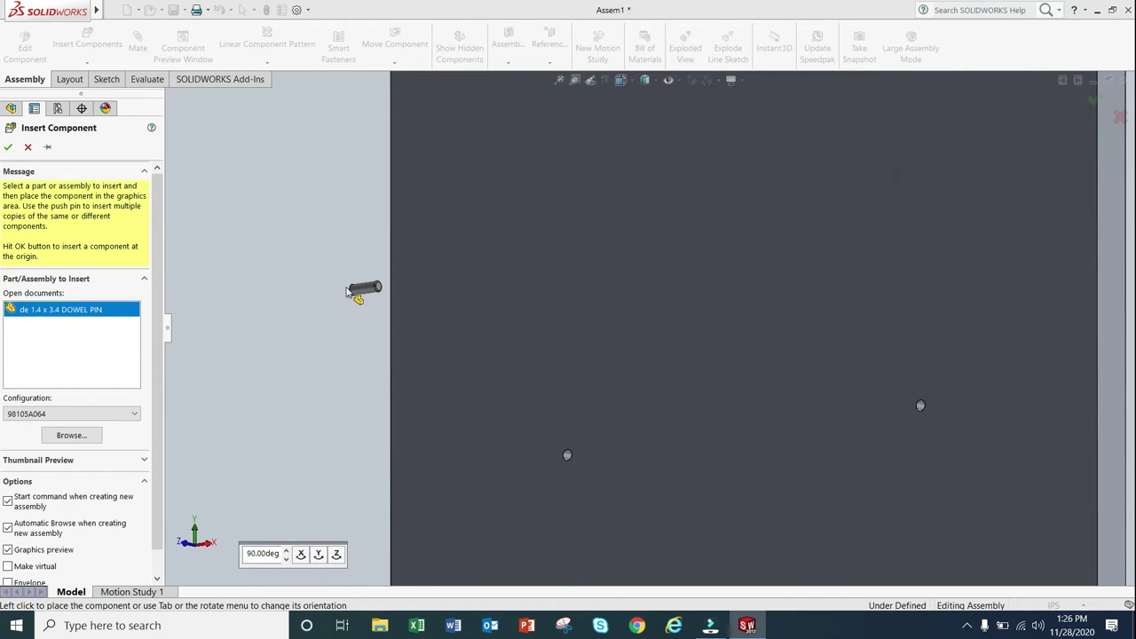
pyautogui.click(311, 286)
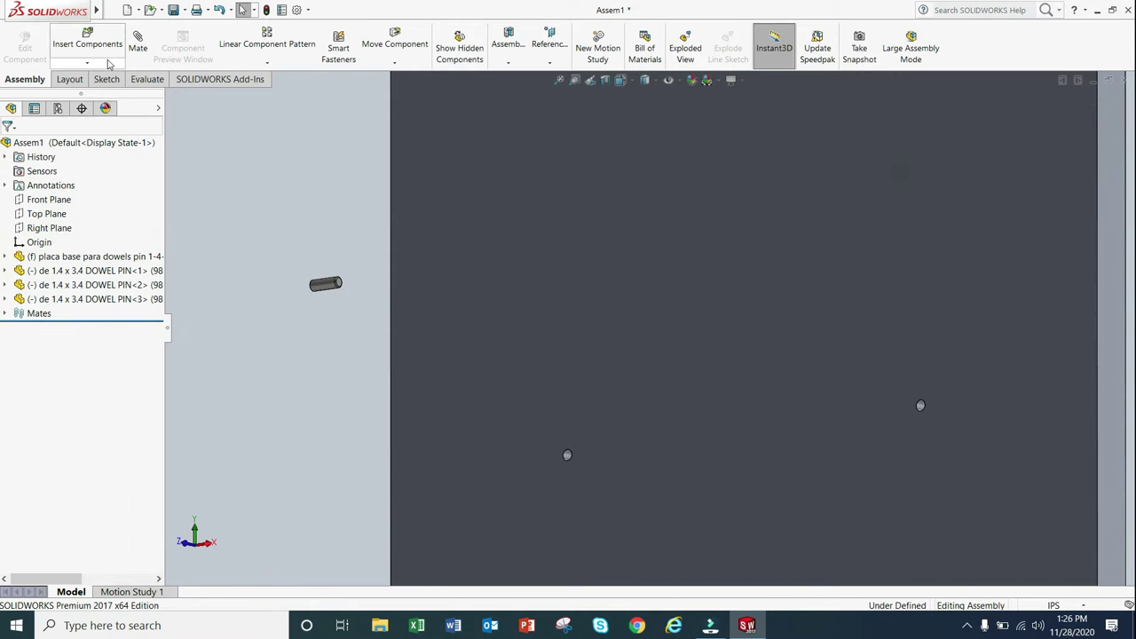
# Add a Concentric mate between the third dowel pin's cylindrical face and the plate's lower-left hole
pyautogui.click(137, 44)
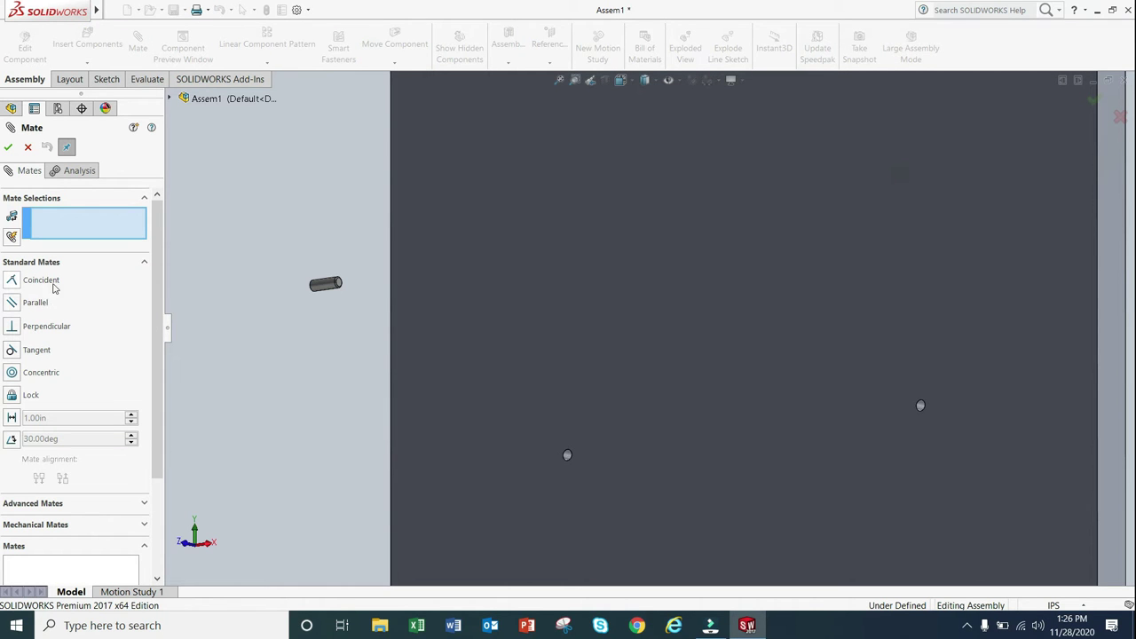
pyautogui.click(54, 373)
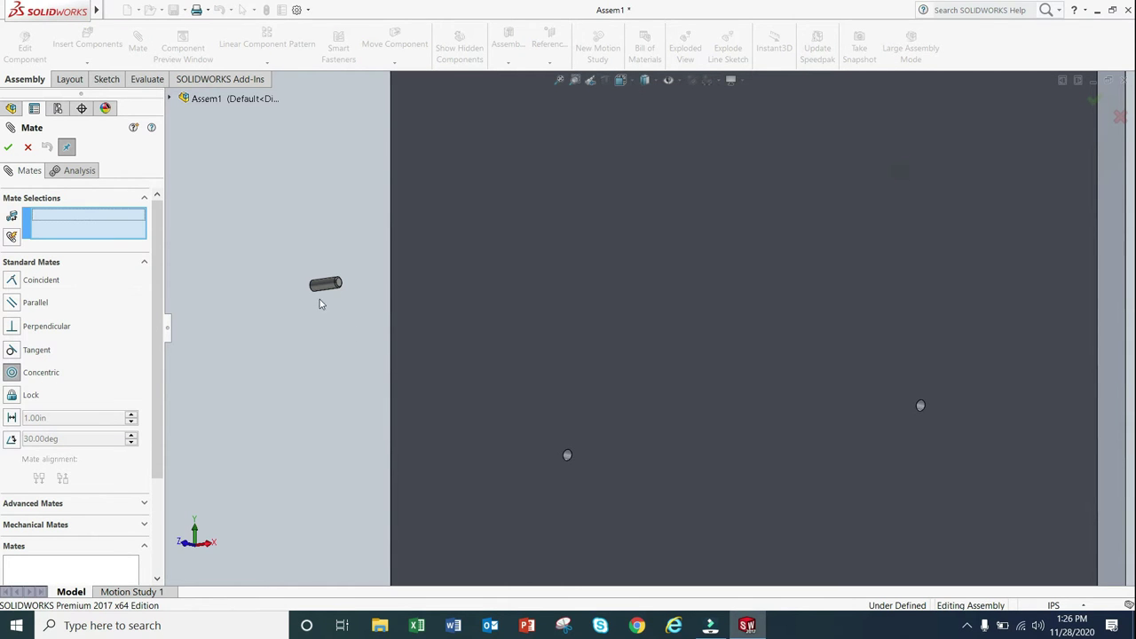
pyautogui.click(327, 290)
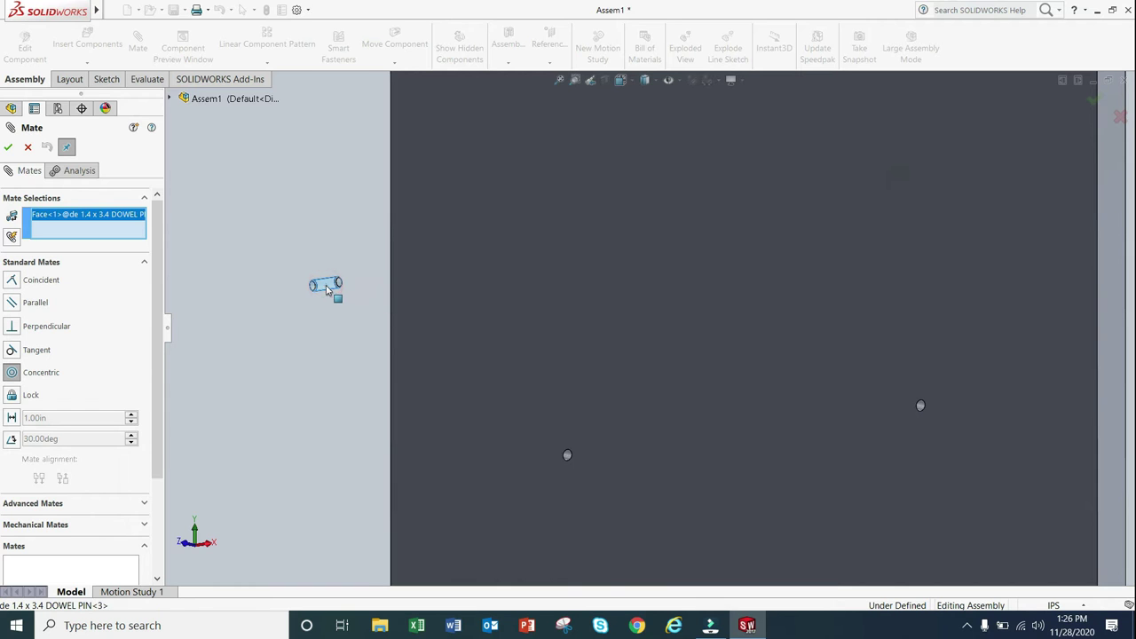
pyautogui.click(570, 458)
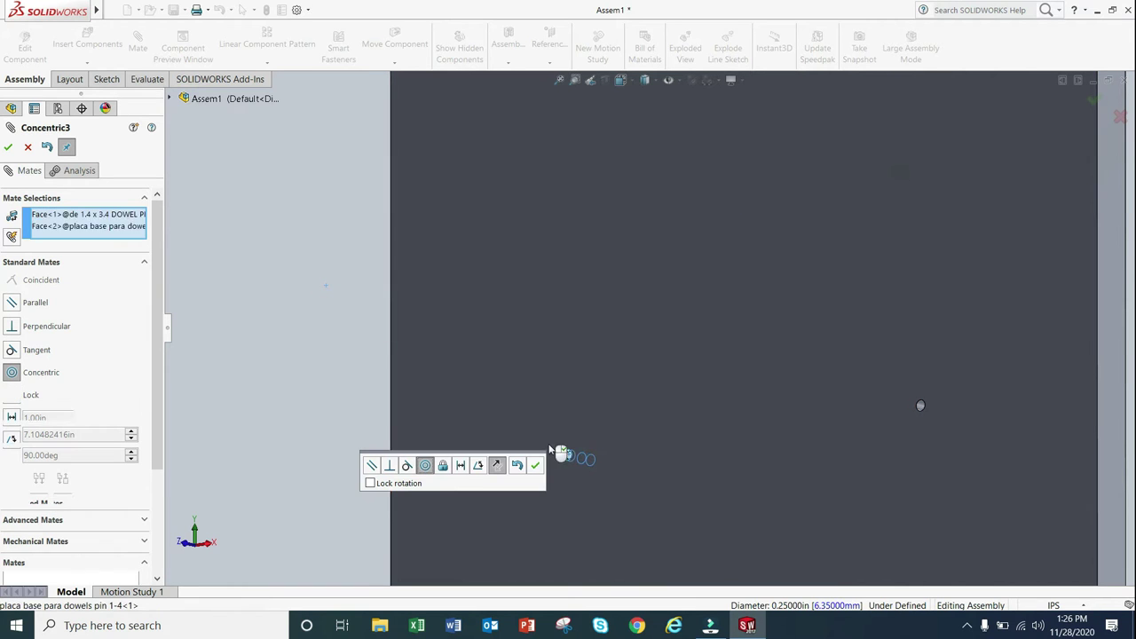
pyautogui.click(534, 467)
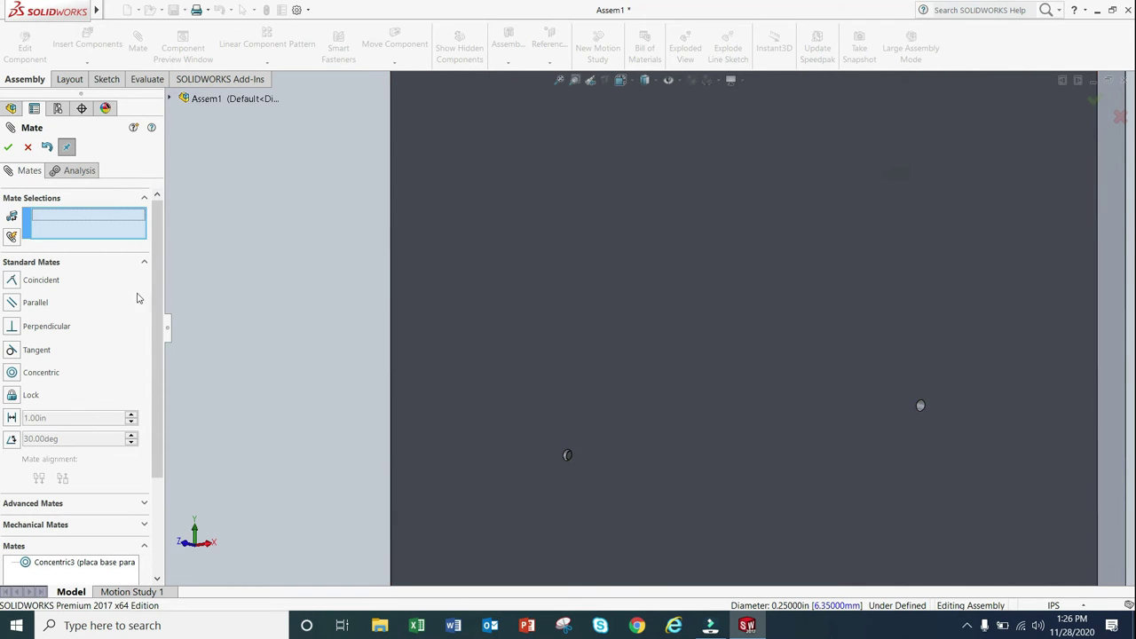
pyautogui.click(7, 150)
# Slide the third dowel pin along its hole axis until it stands clear in front of the plate
pyautogui.scroll(-5, 654, 342)
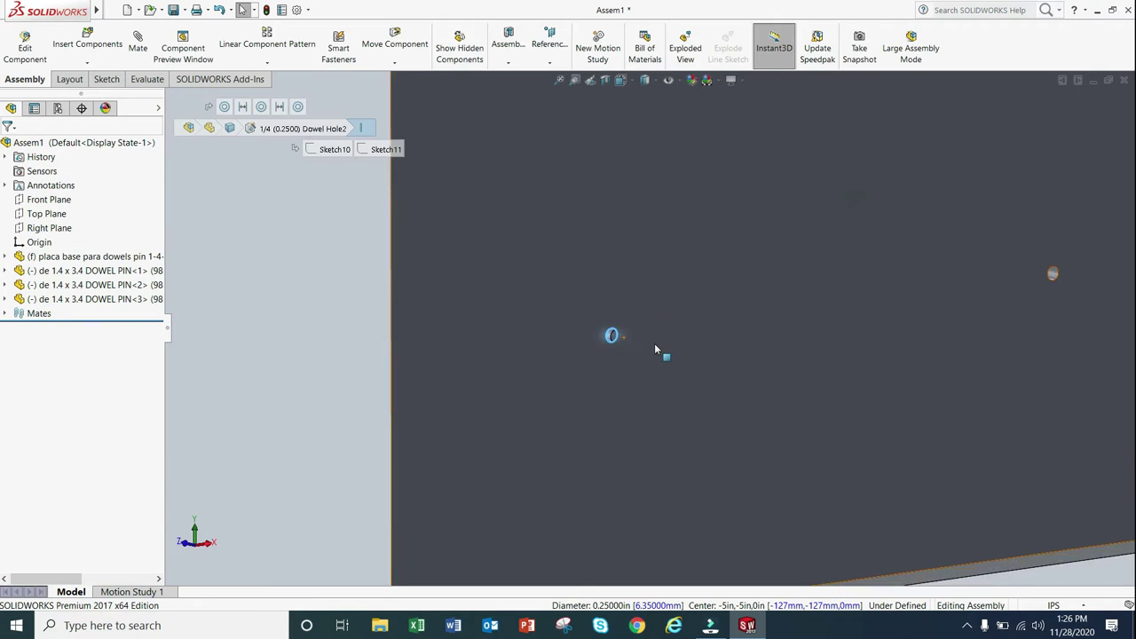
pyautogui.click(530, 321)
pyautogui.moveTo(532, 323); pyautogui.dragTo(396, 308, button='middle')
pyautogui.click(337, 241)
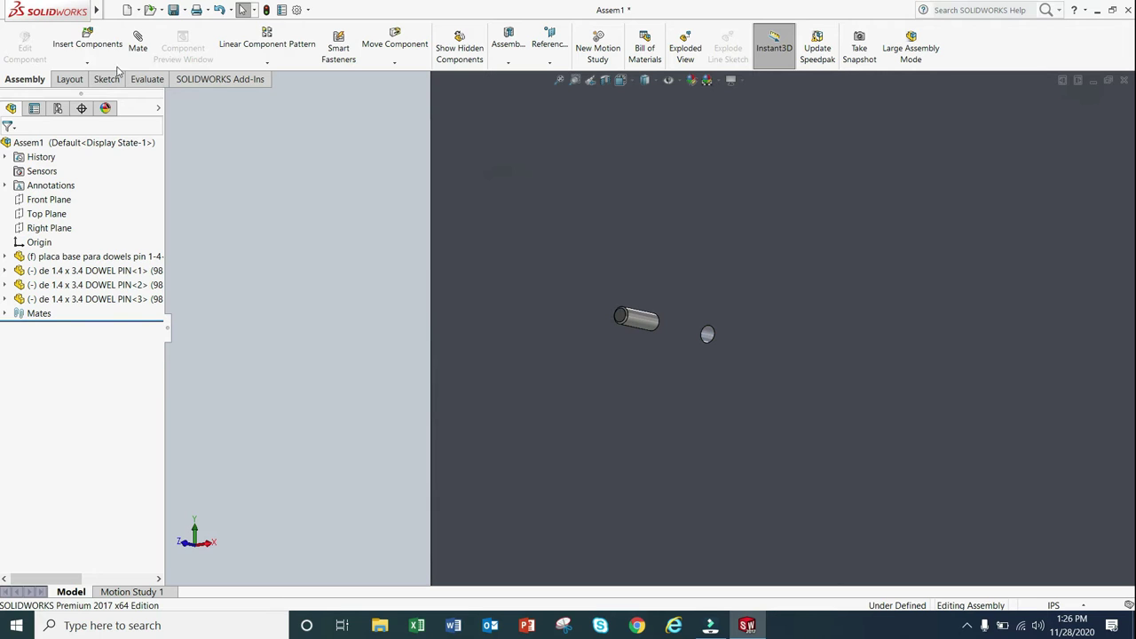
# Add a Distance mate of 0.375 in between the third dowel pin's end face and the plate's front face
pyautogui.click(137, 43)
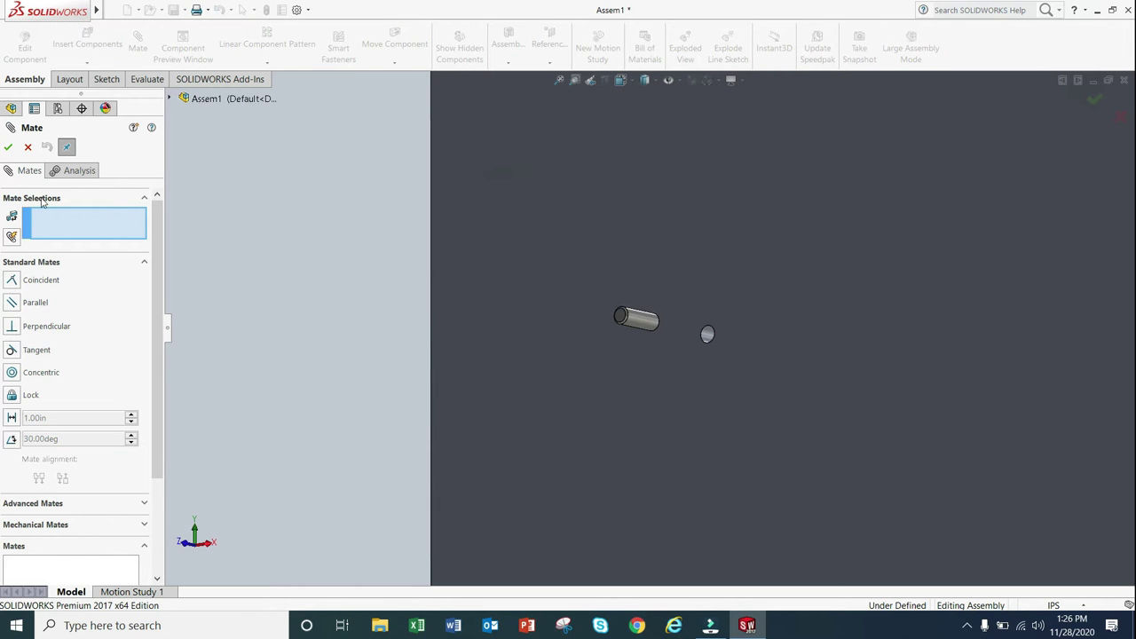
pyautogui.click(49, 373)
pyautogui.click(13, 281)
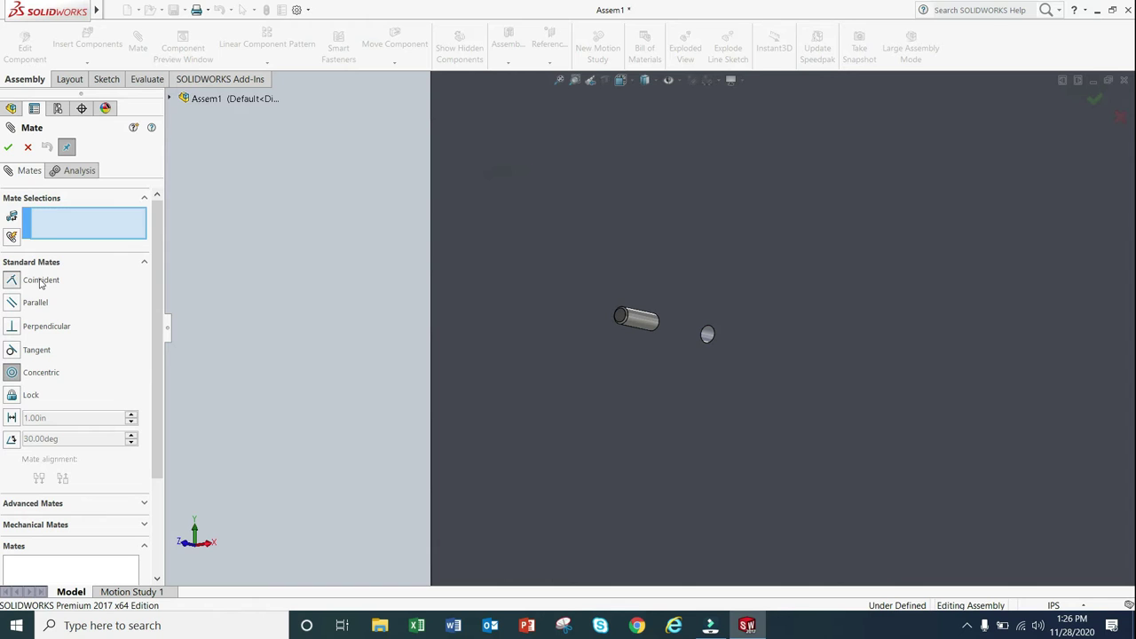
pyautogui.click(621, 317)
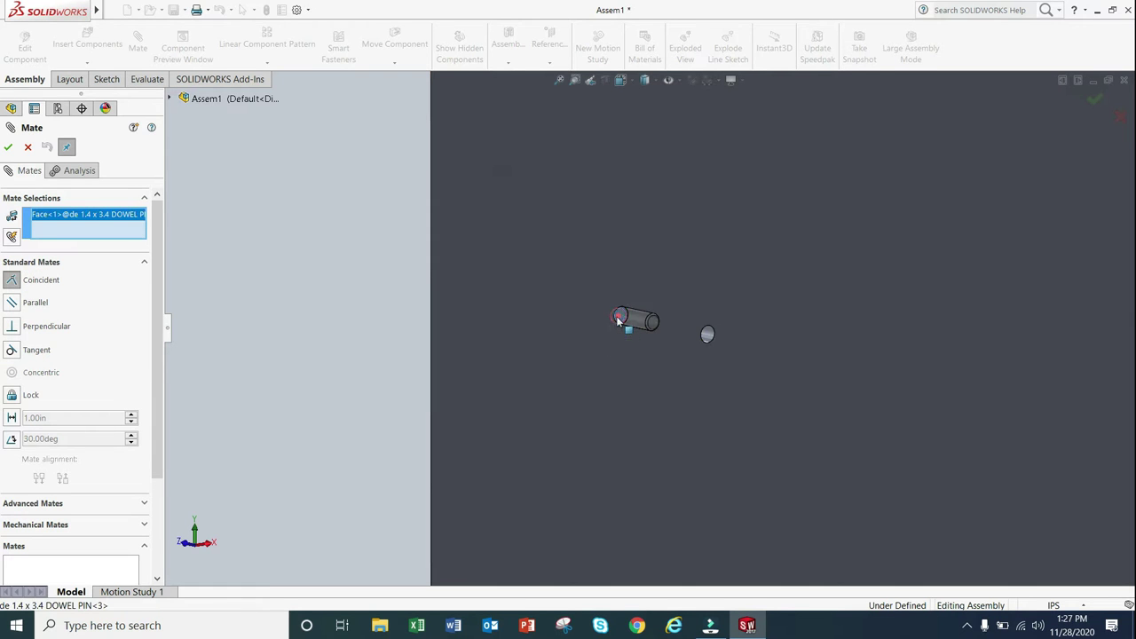
pyautogui.click(752, 355)
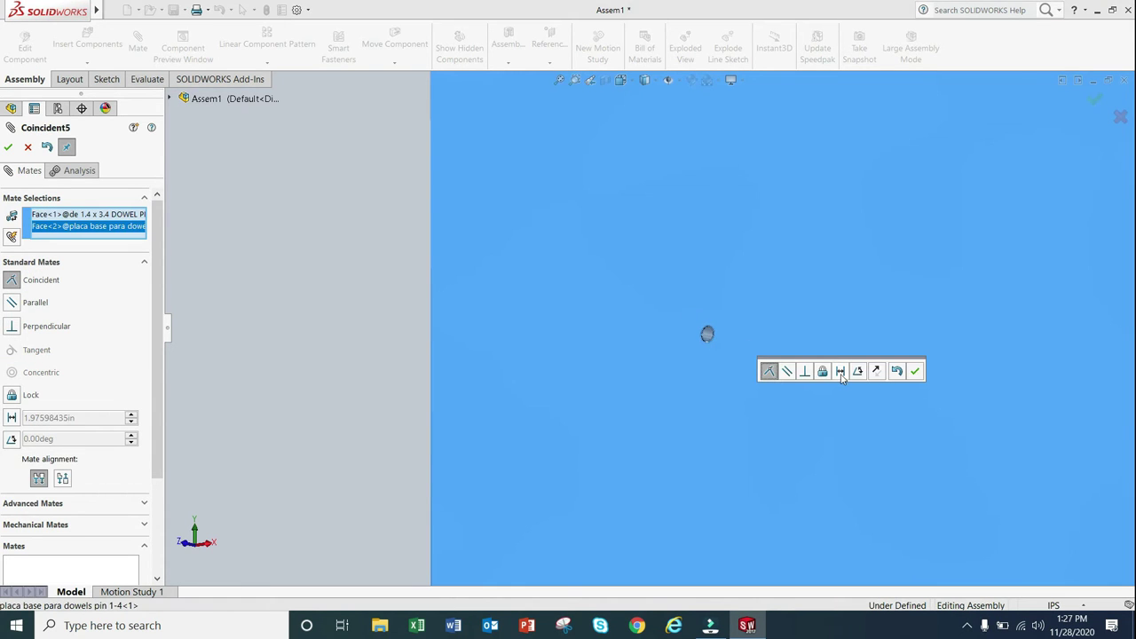
pyautogui.click(840, 372)
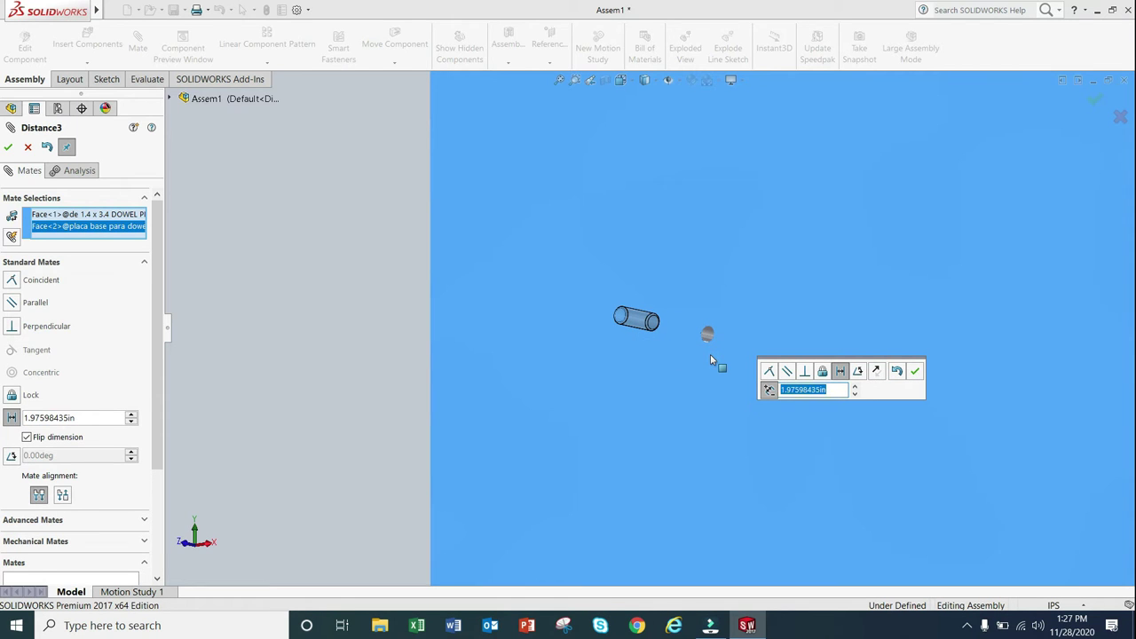
pyautogui.write('.375')
pyautogui.press('Return')
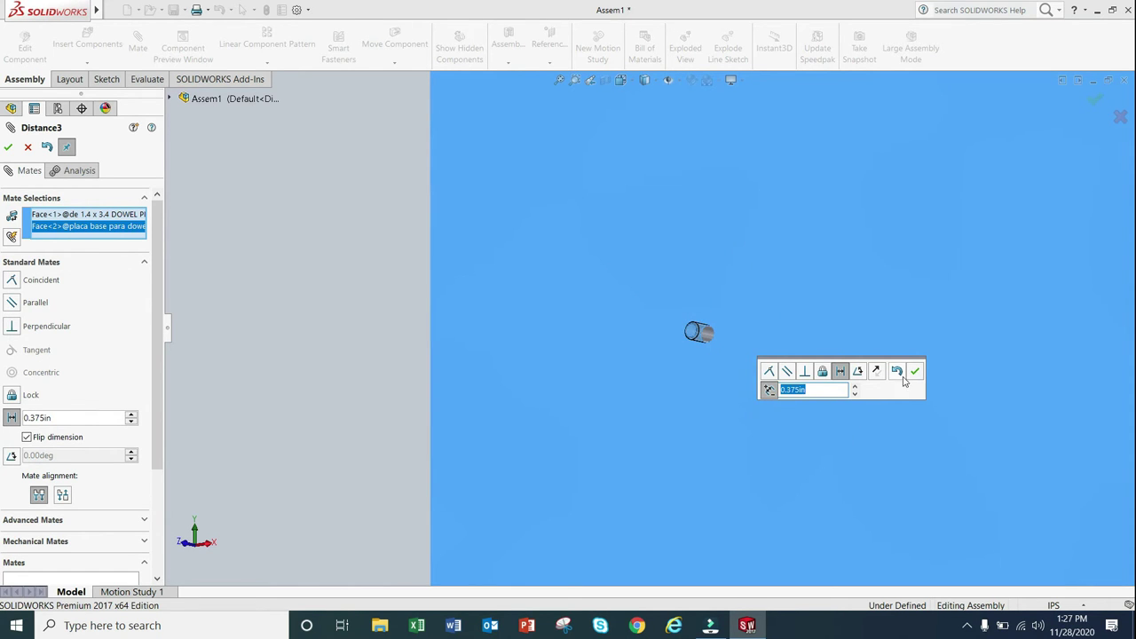
pyautogui.click(915, 373)
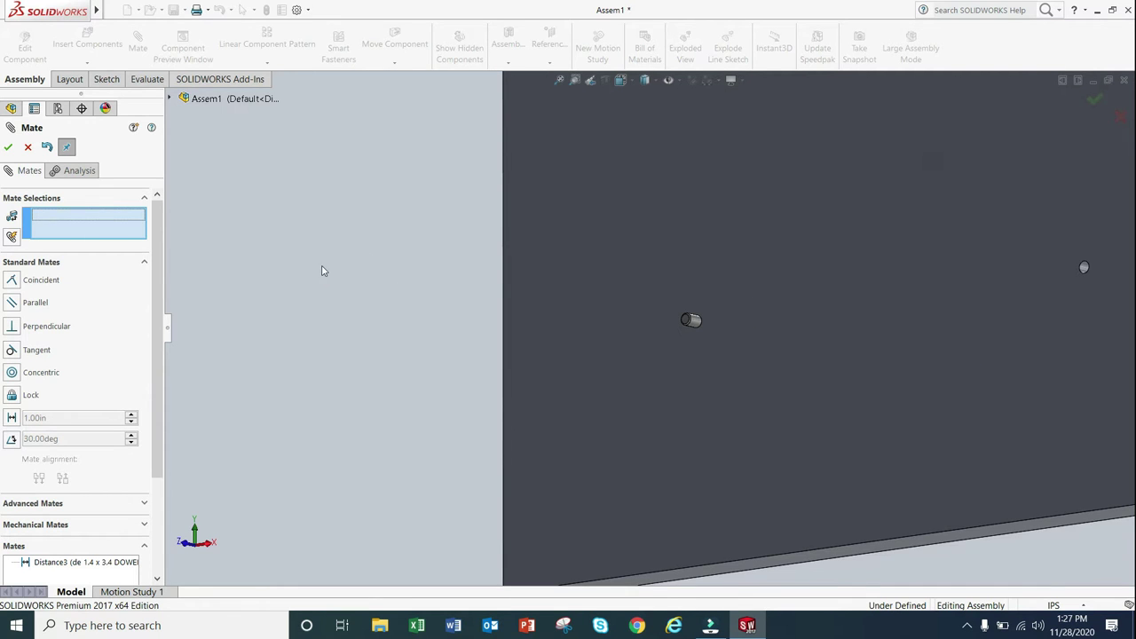
pyautogui.click(8, 148)
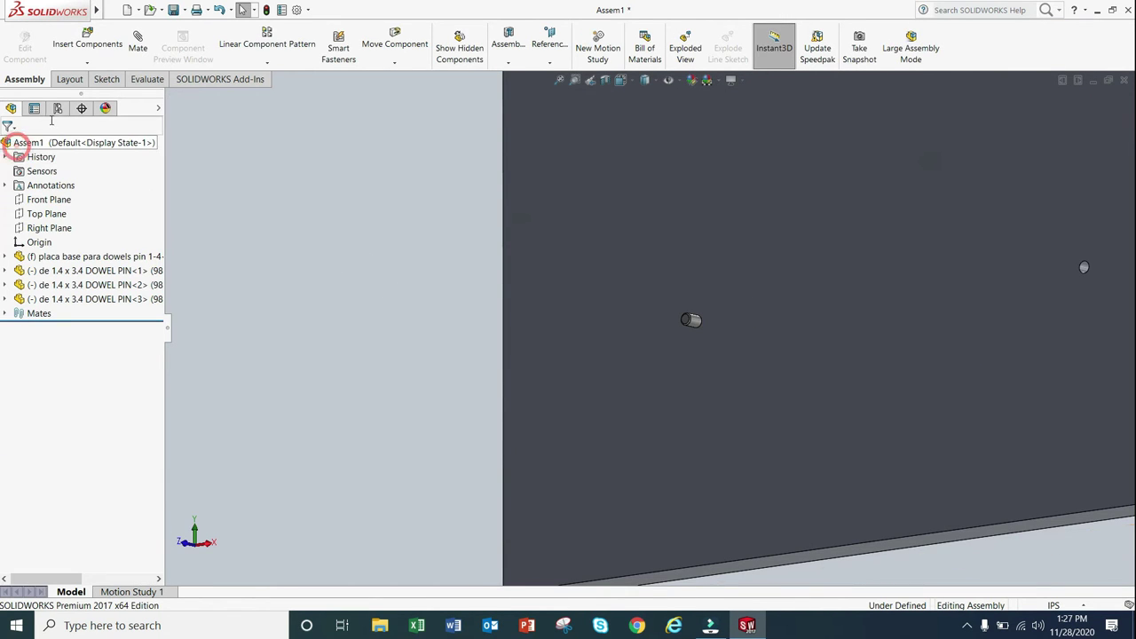
# Insert a fourth "de 1.4 x 3.4 DOWEL PIN" part from the tornillos folder and place it beside the plate
pyautogui.click(100, 47)
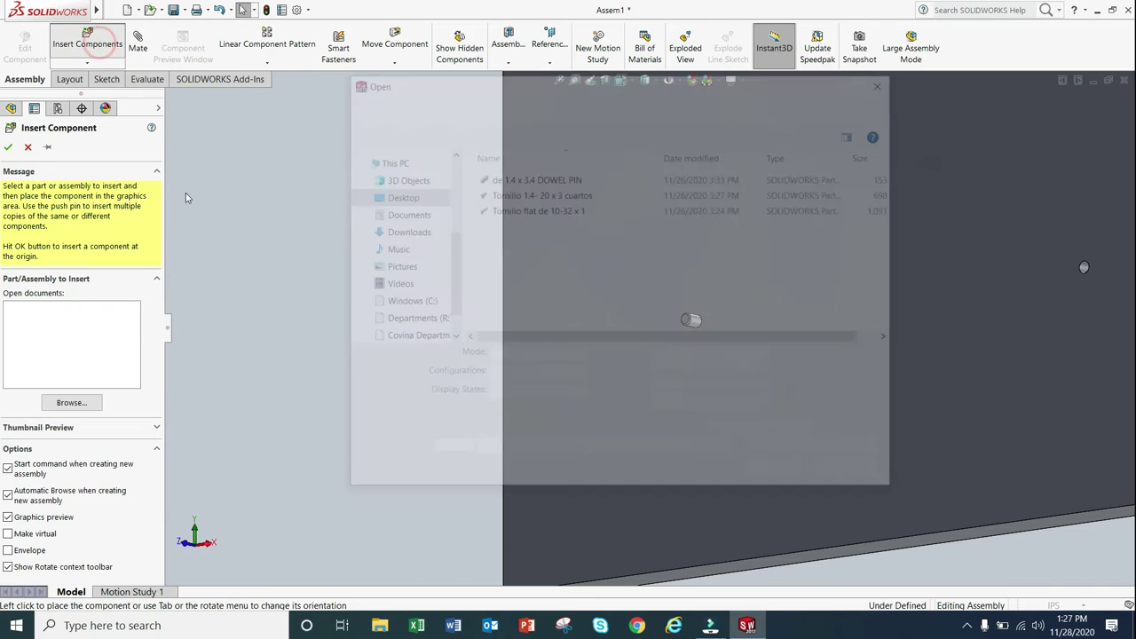
pyautogui.click(511, 178)
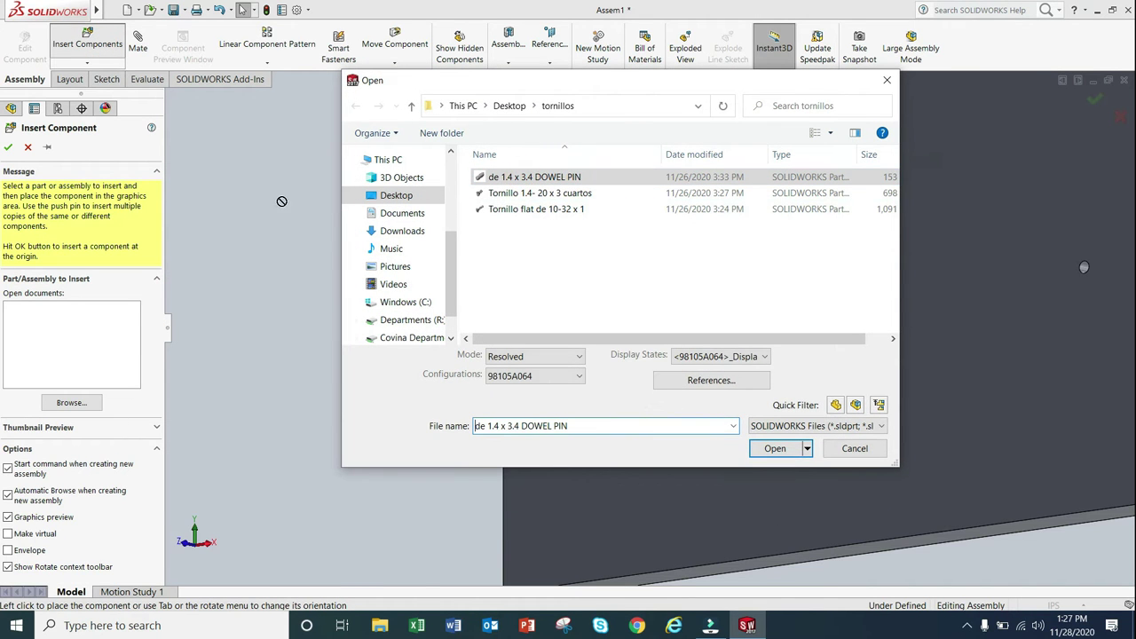
pyautogui.click(772, 448)
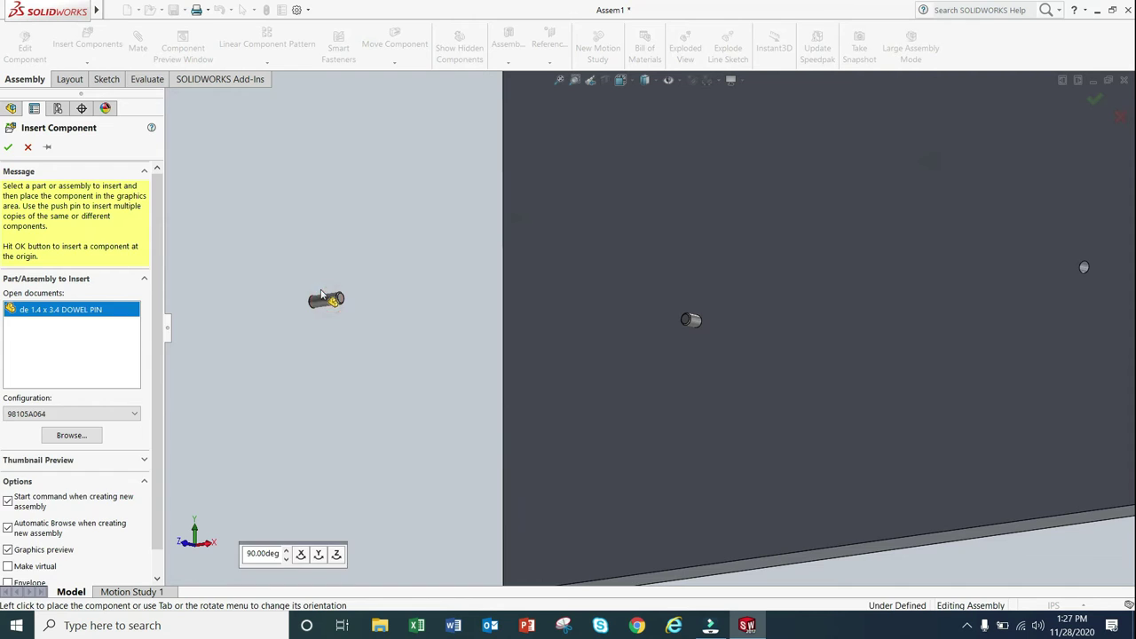
pyautogui.click(328, 304)
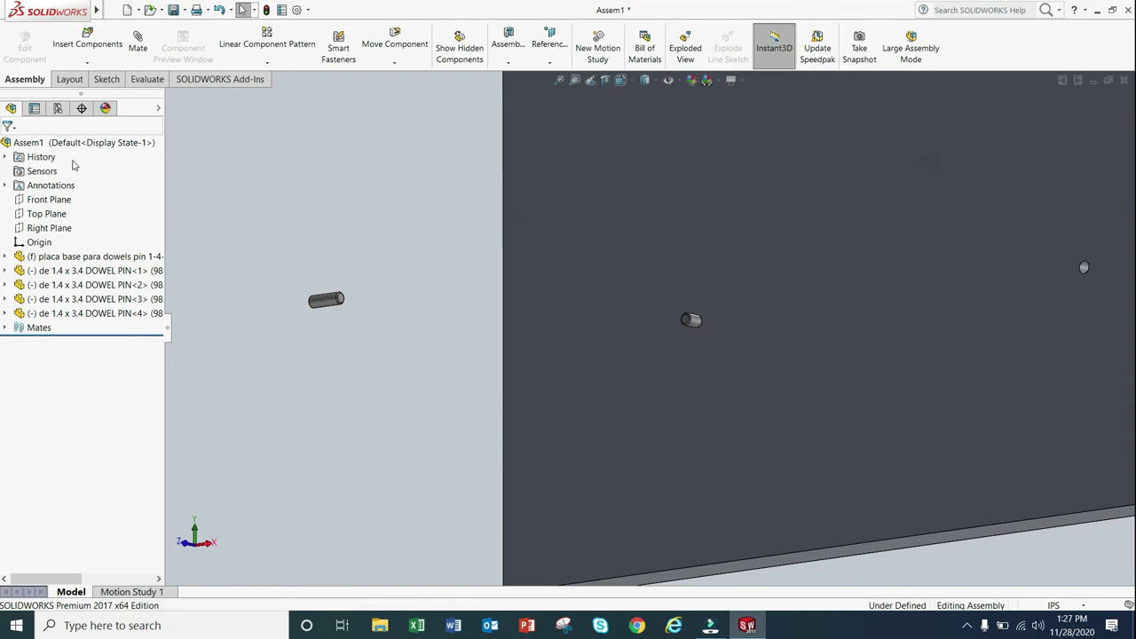
# Add a Concentric mate between the fourth dowel pin's cylindrical face and the plate's lower-right hole
pyautogui.click(137, 45)
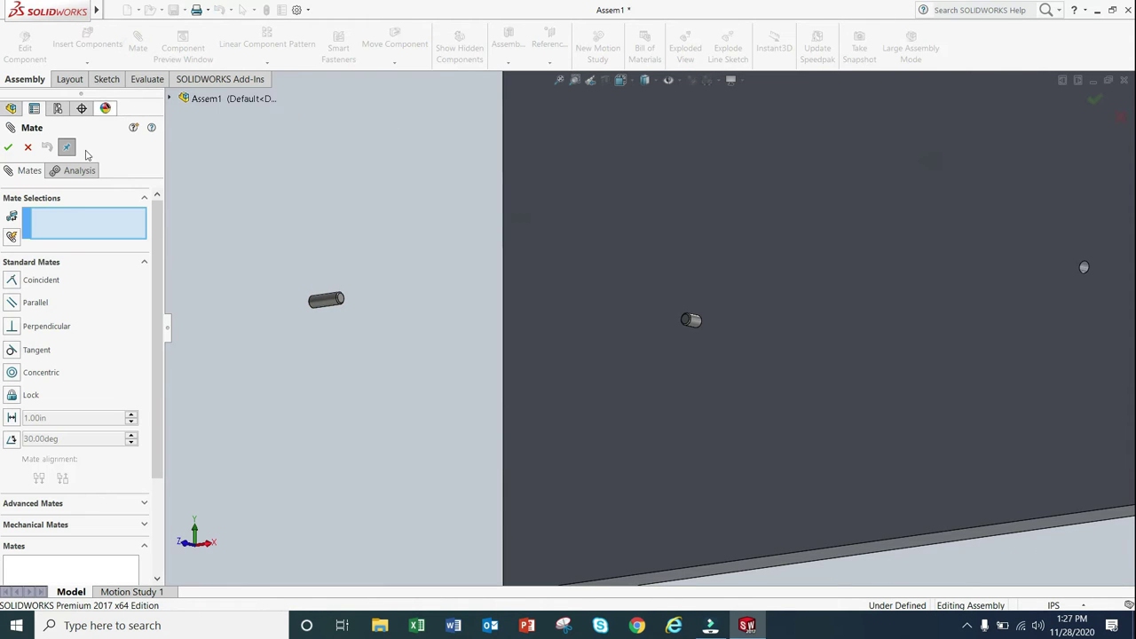
pyautogui.click(37, 378)
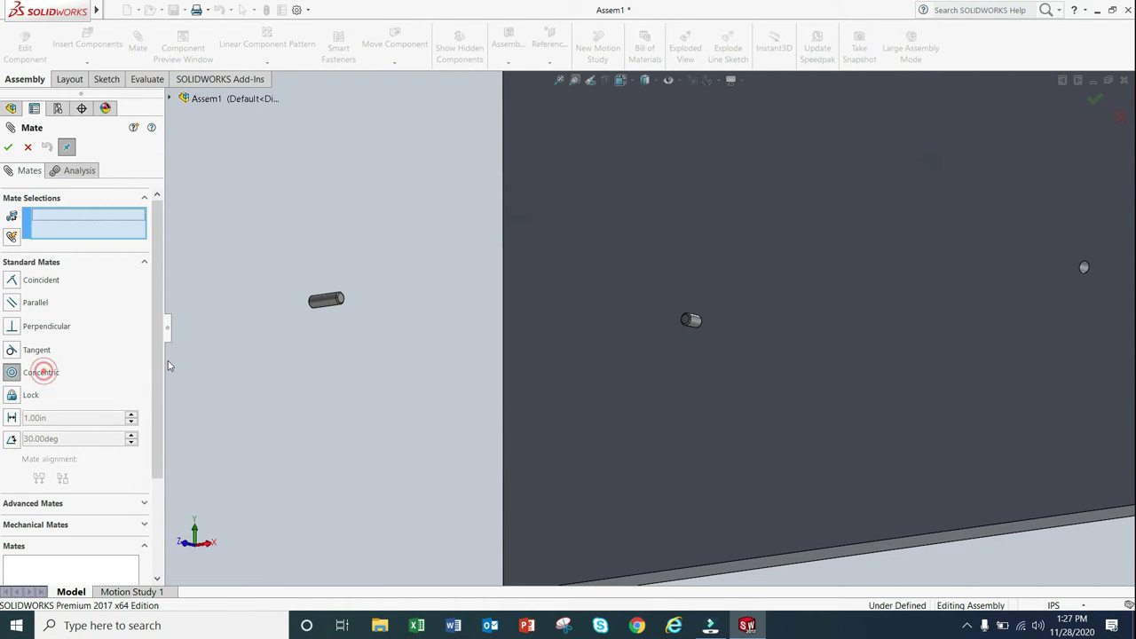
pyautogui.click(325, 307)
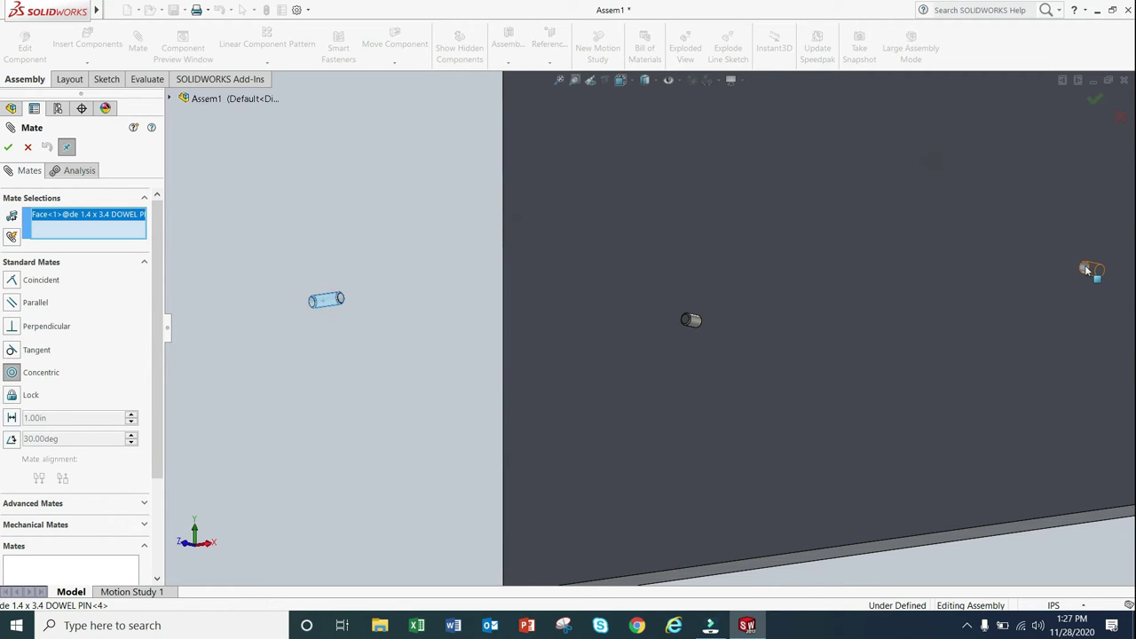
pyautogui.click(1088, 270)
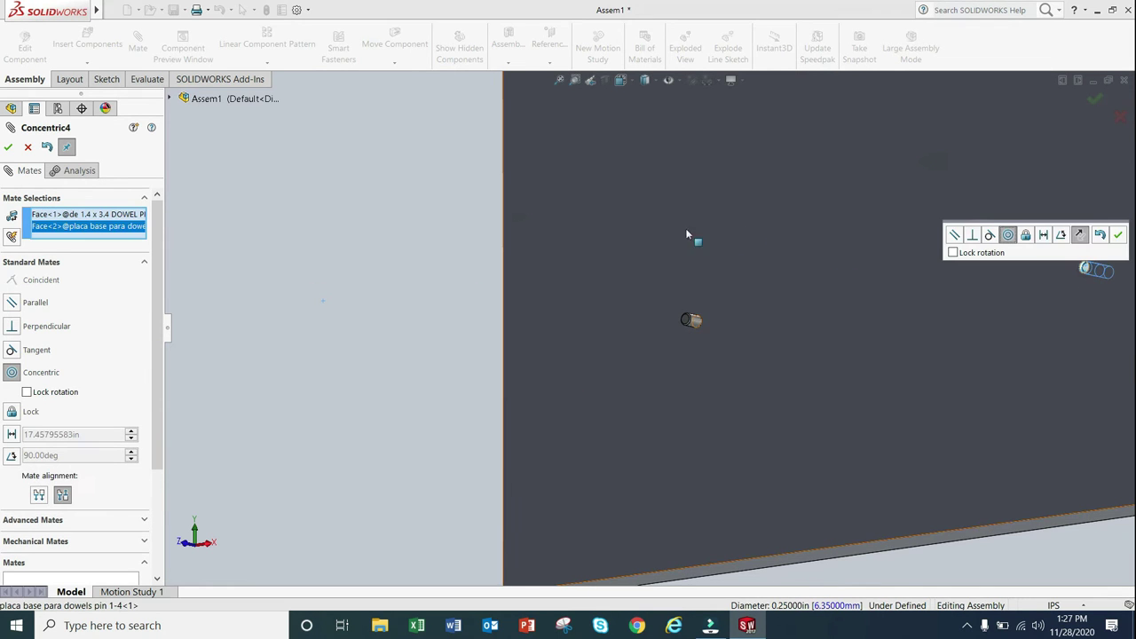
pyautogui.click(1120, 235)
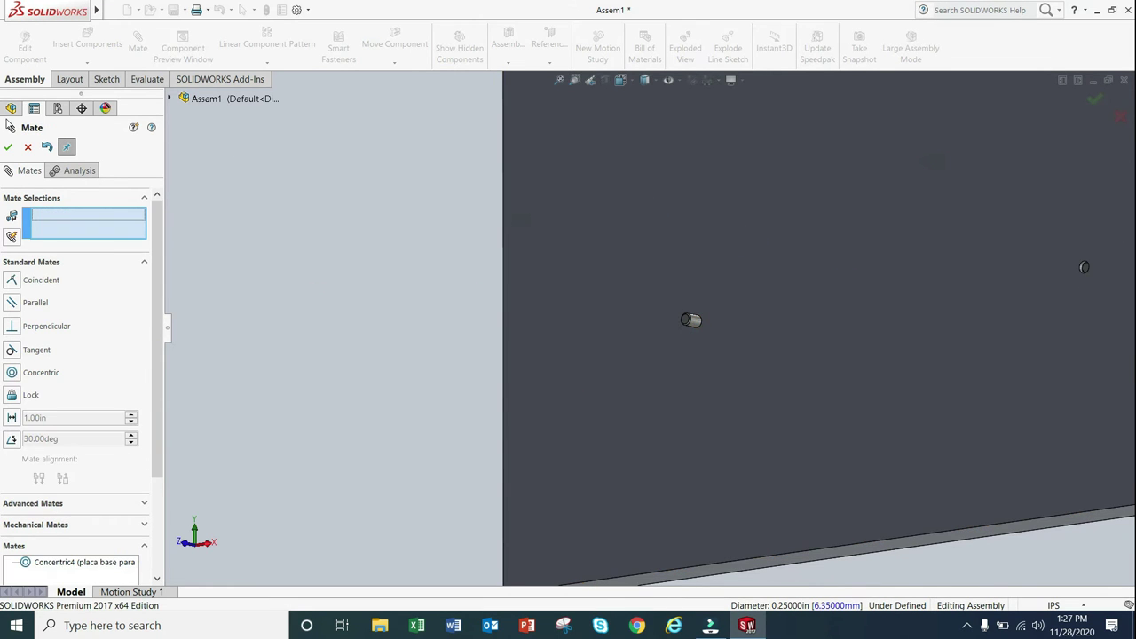
pyautogui.click(8, 146)
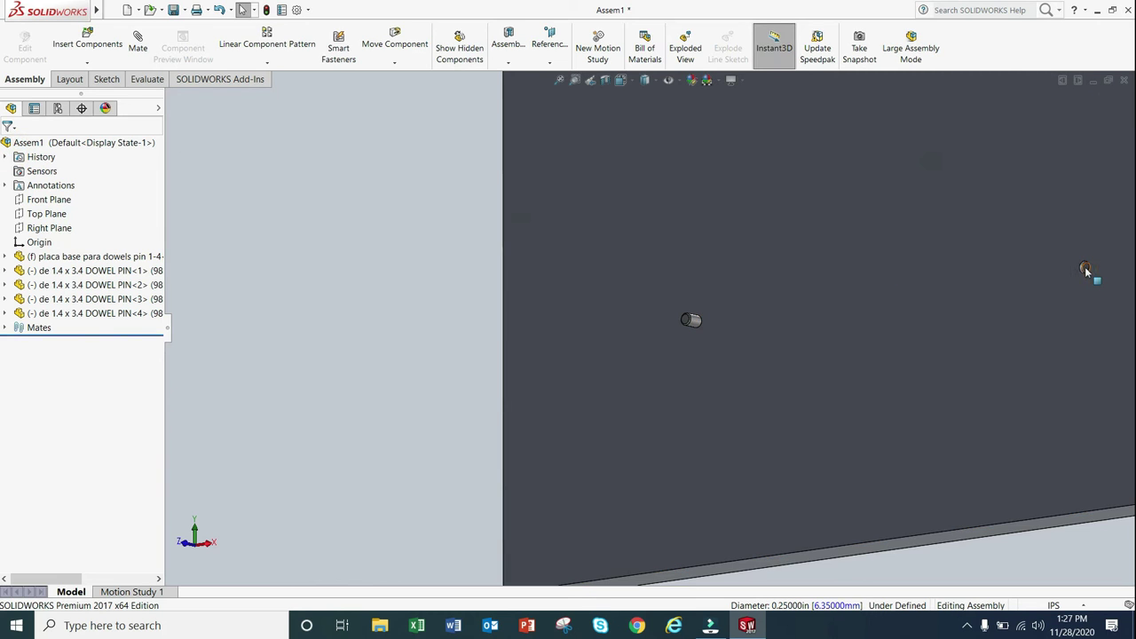
# Slide the fourth dowel pin out in front of the plate along its hole axis, and start a mate with its selections cleared
pyautogui.moveTo(964, 289); pyautogui.dragTo(691, 275)
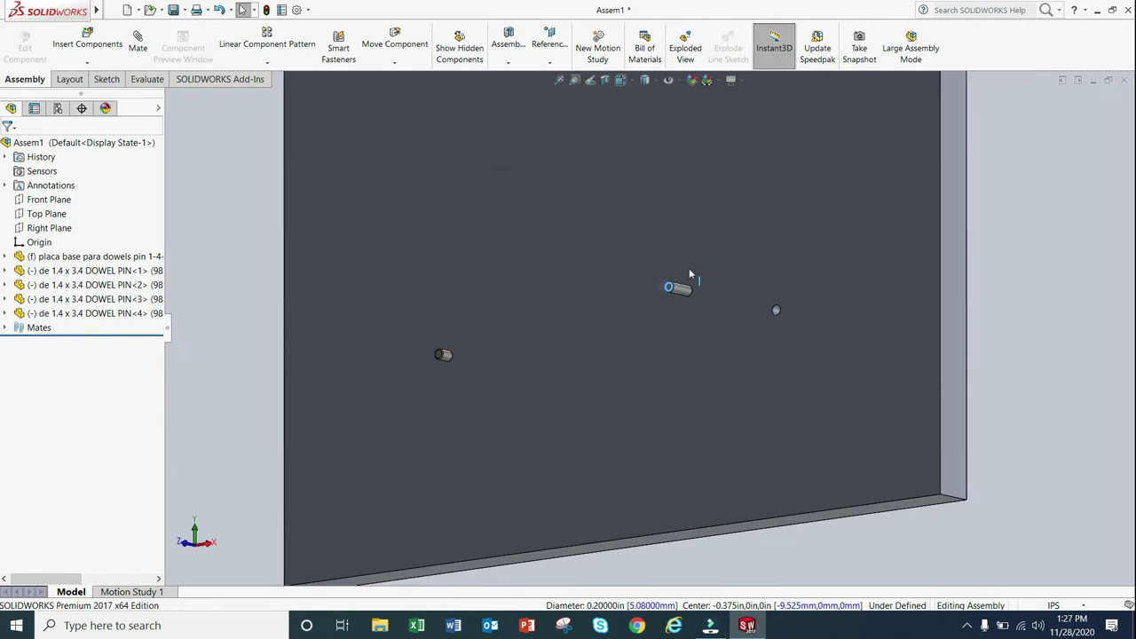
pyautogui.click(138, 42)
pyautogui.rightClick(244, 189)
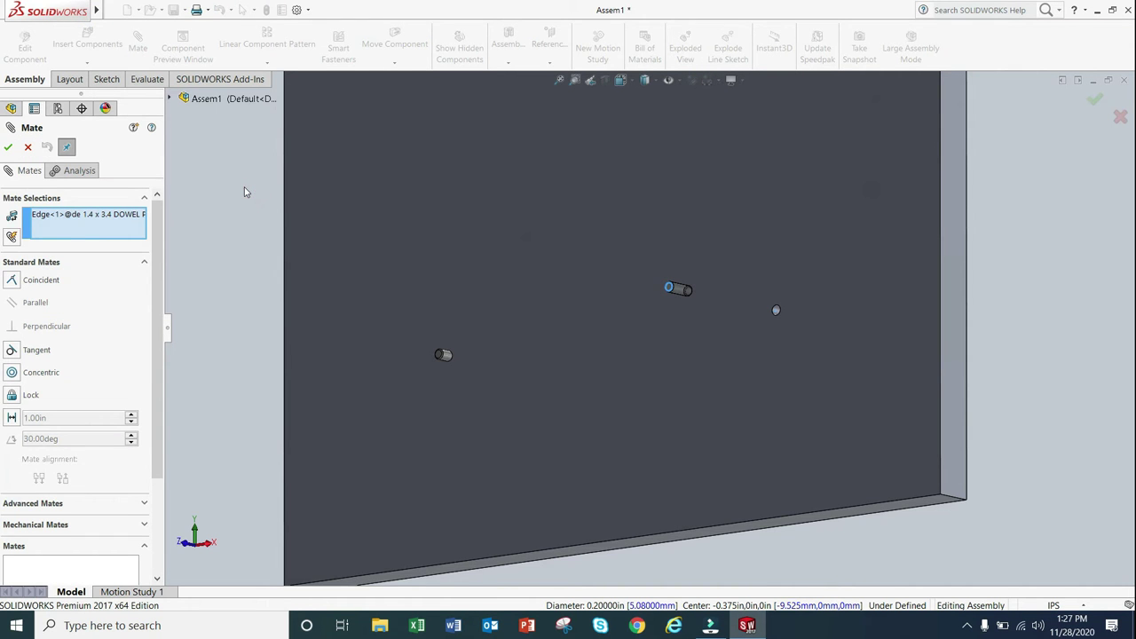
# Add a Distance mate of 0.375 in between the fourth dowel pin's end face and the plate's front face
pyautogui.click(669, 287)
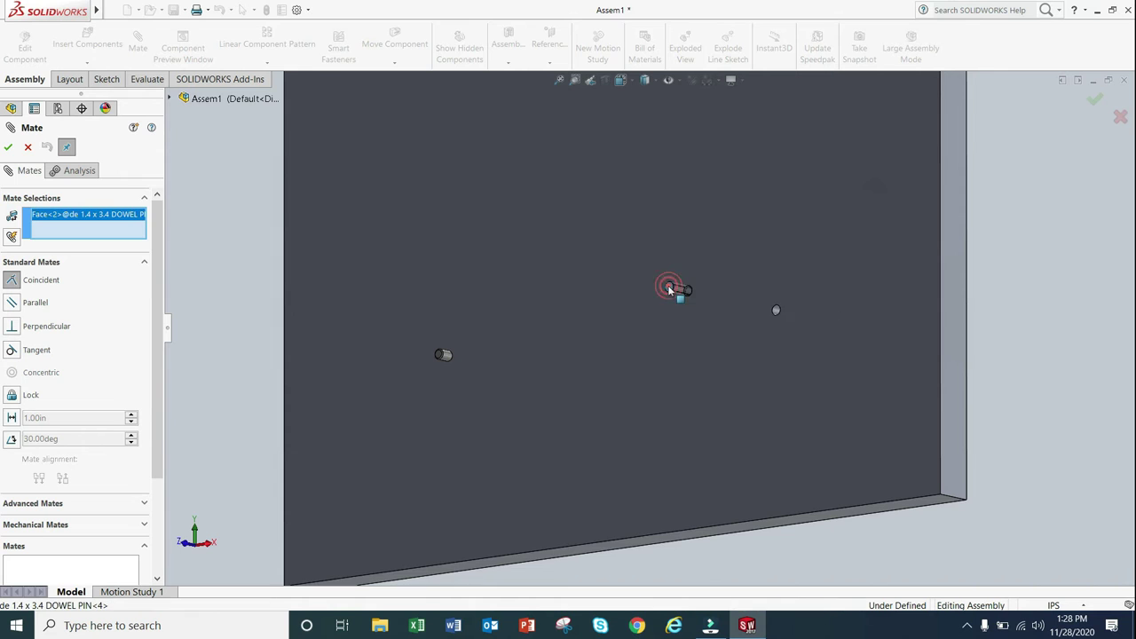
pyautogui.click(808, 320)
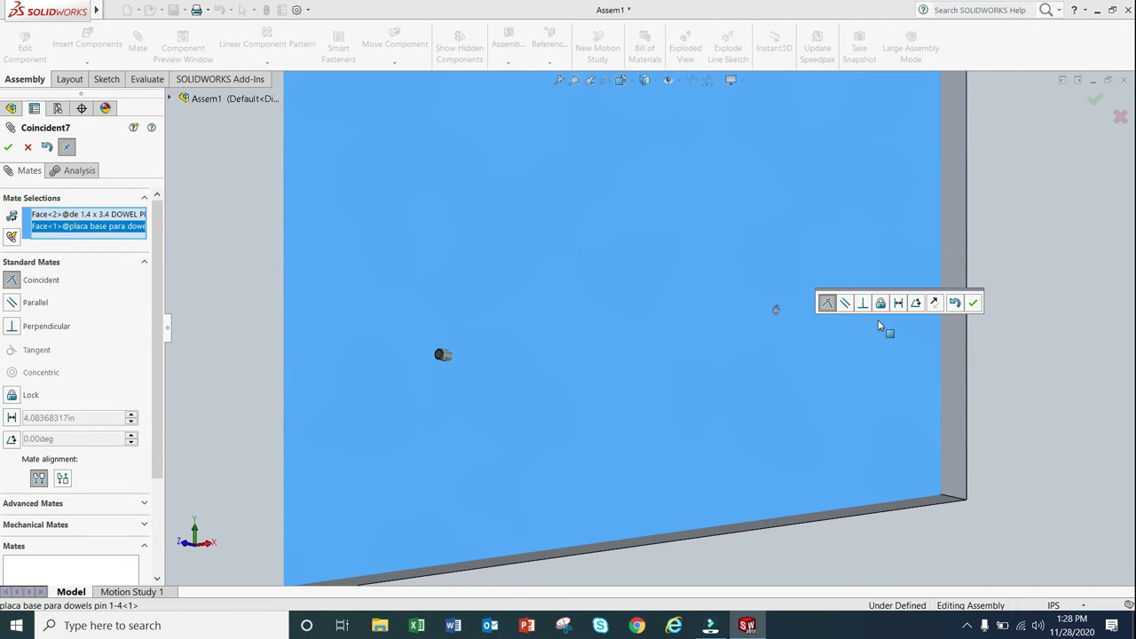
pyautogui.click(899, 303)
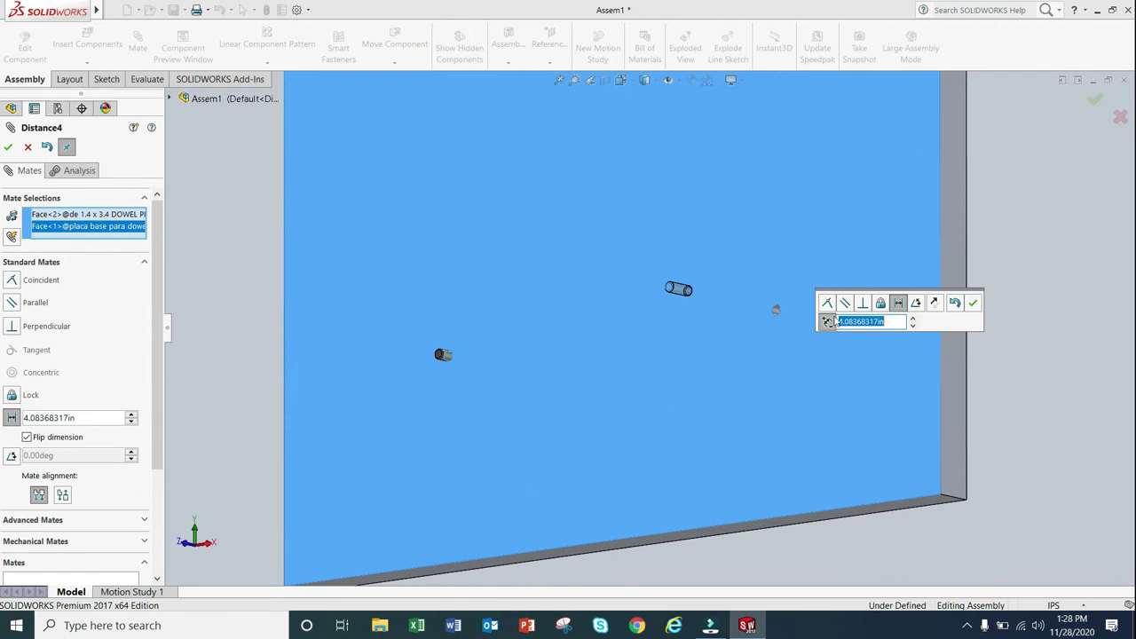
pyautogui.press('BackSpace')
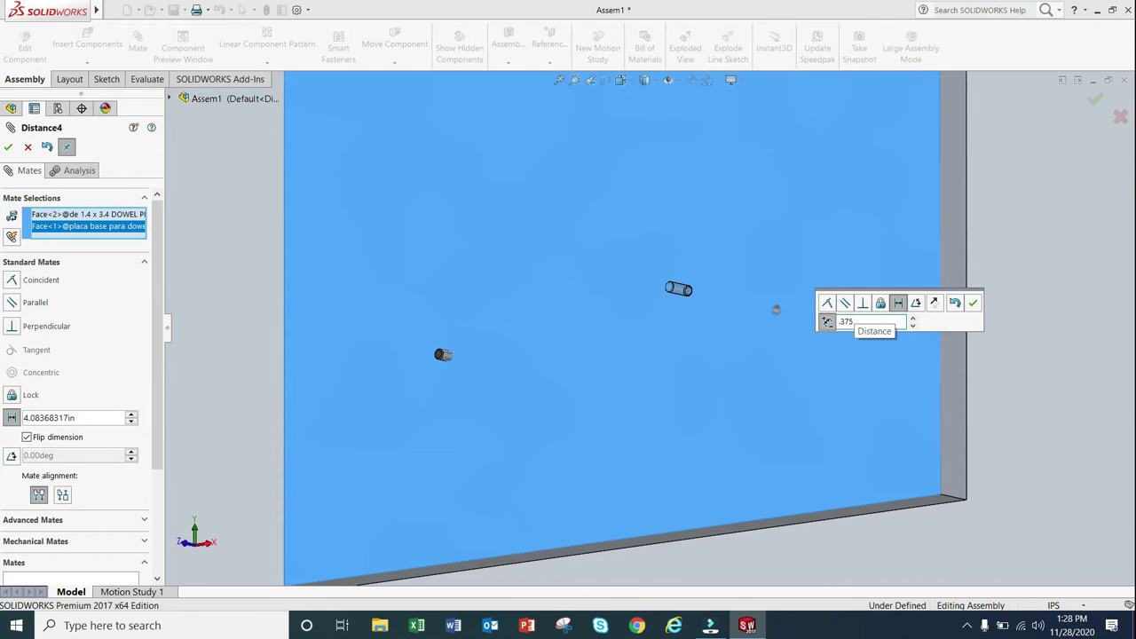
pyautogui.press('Return')
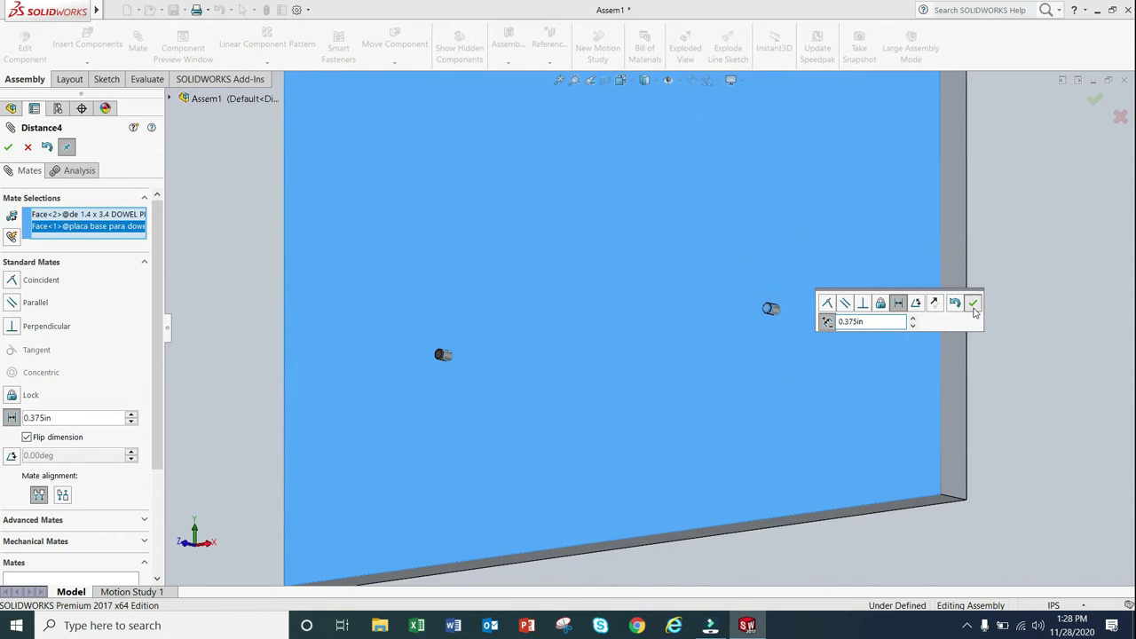
pyautogui.click(974, 305)
pyautogui.press('f')
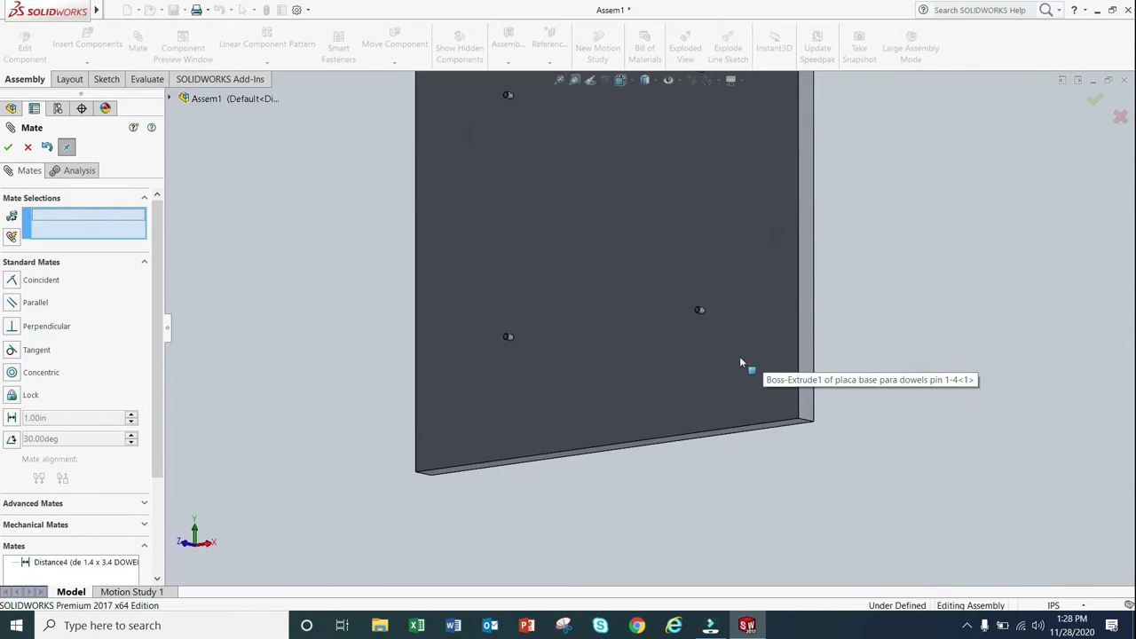
pyautogui.moveTo(693, 307); pyautogui.dragTo(667, 183, button='middle')
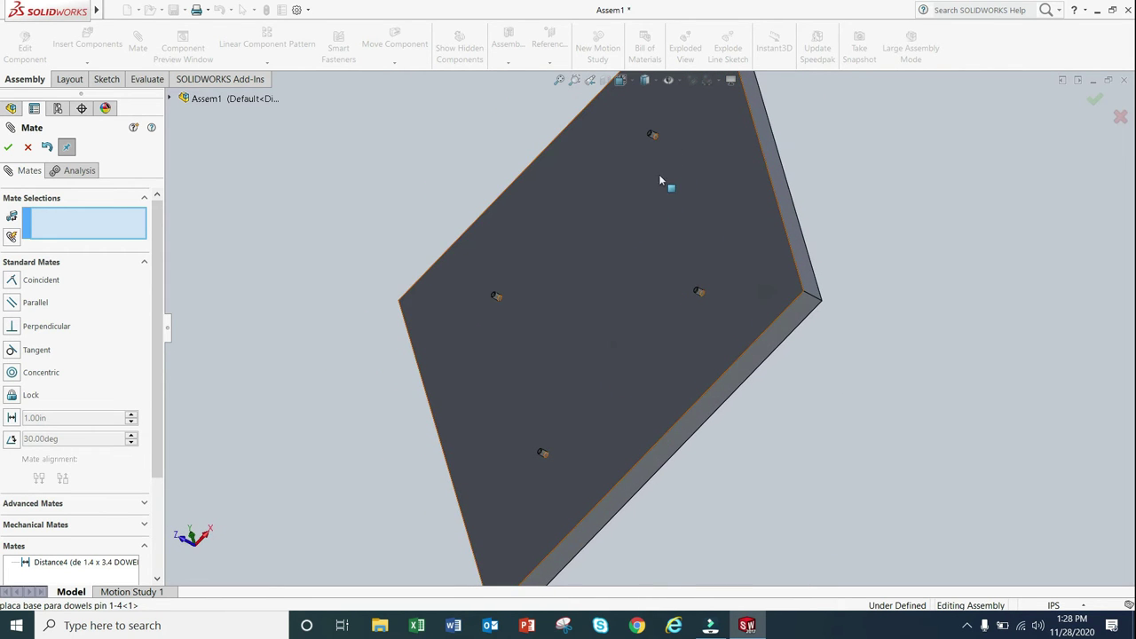
pyautogui.click(8, 147)
pyautogui.moveTo(553, 251); pyautogui.dragTo(671, 410, button='middle')
pyautogui.scroll(3, 639, 248)
pyautogui.scroll(-3, 685, 270)
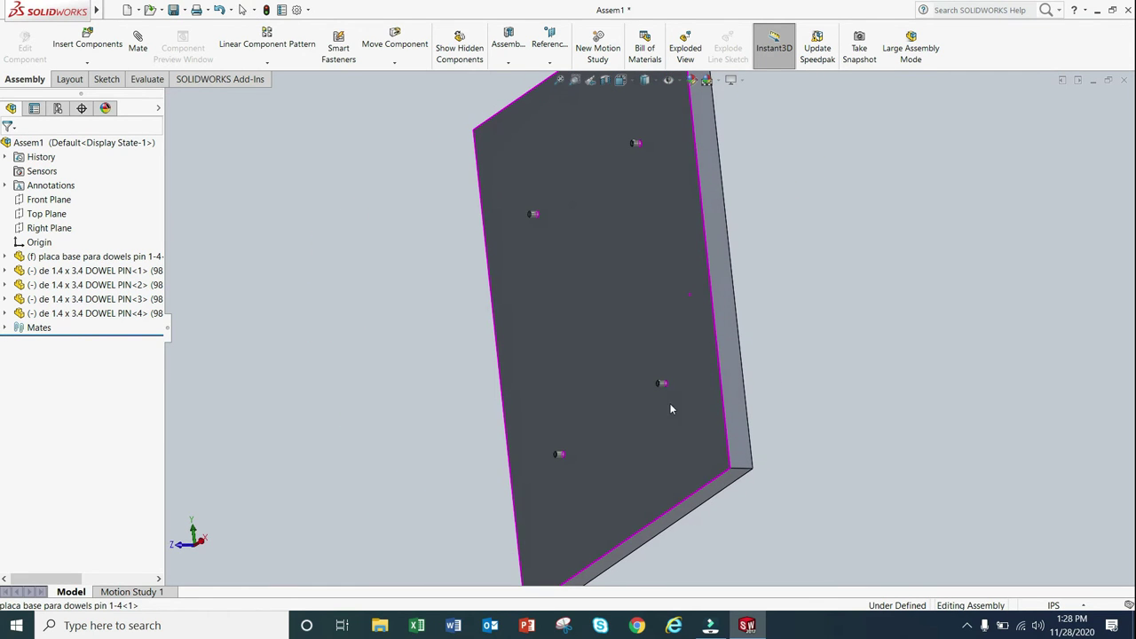
# Insert the "placa encima de base" part from the Desktop folder and place it beside the base plate
pyautogui.click(88, 40)
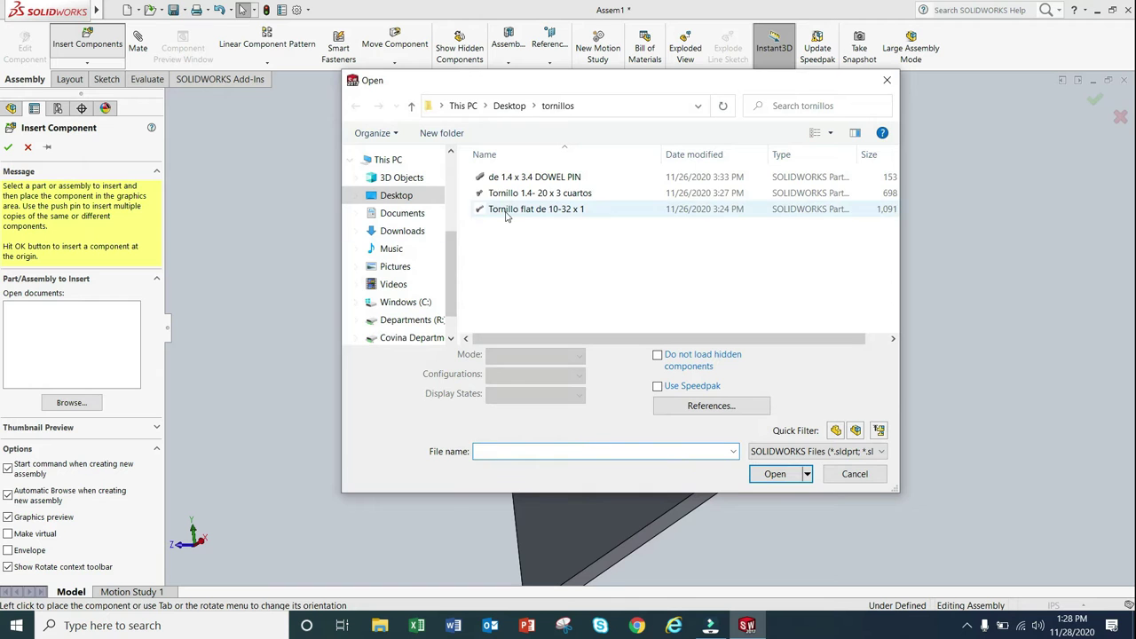
pyautogui.click(411, 105)
pyautogui.scroll(-1, 533, 217)
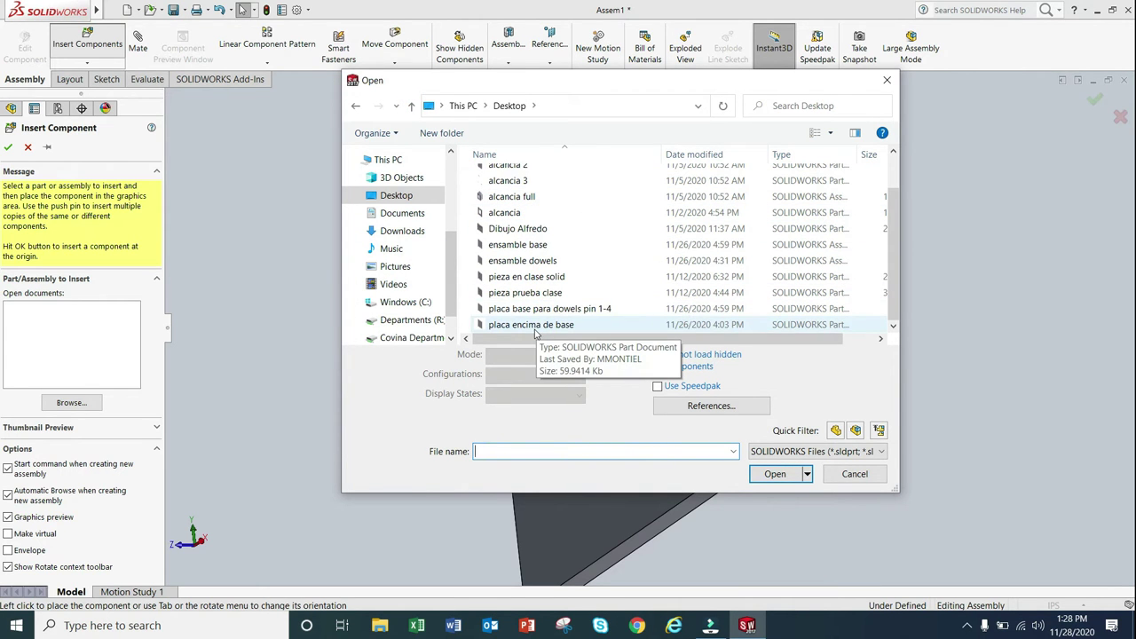
pyautogui.click(535, 327)
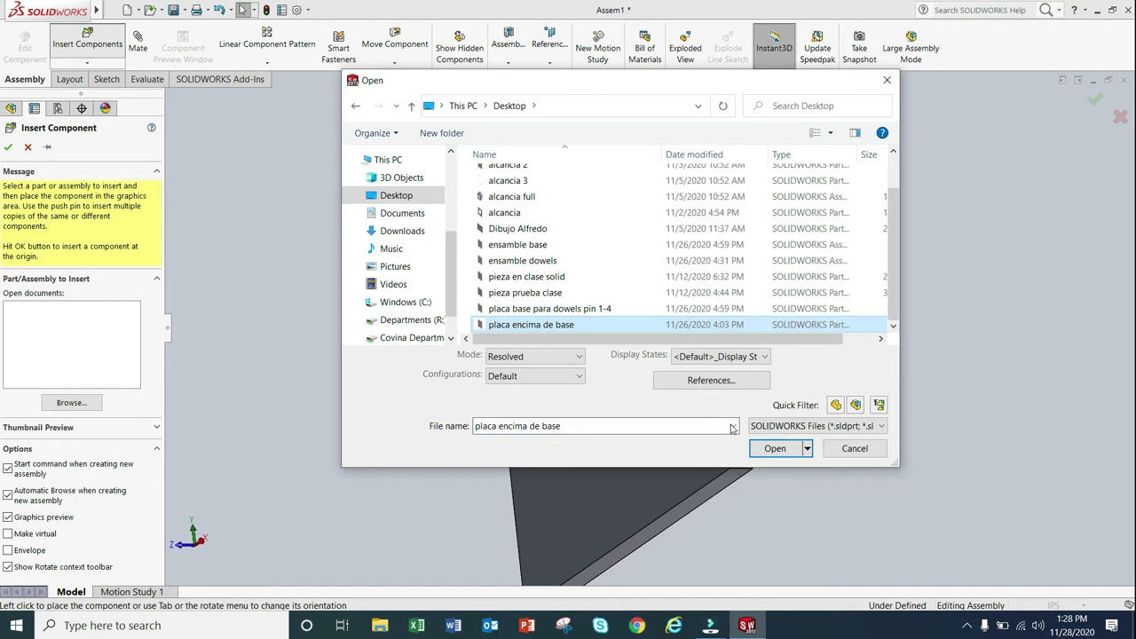
pyautogui.click(775, 448)
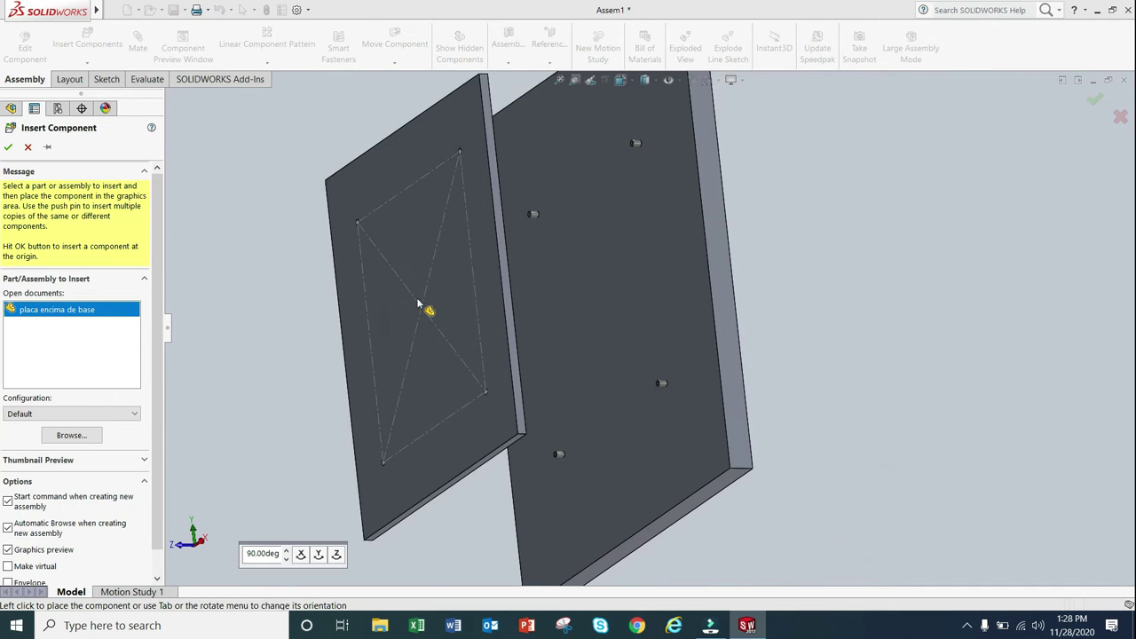
pyautogui.click(364, 318)
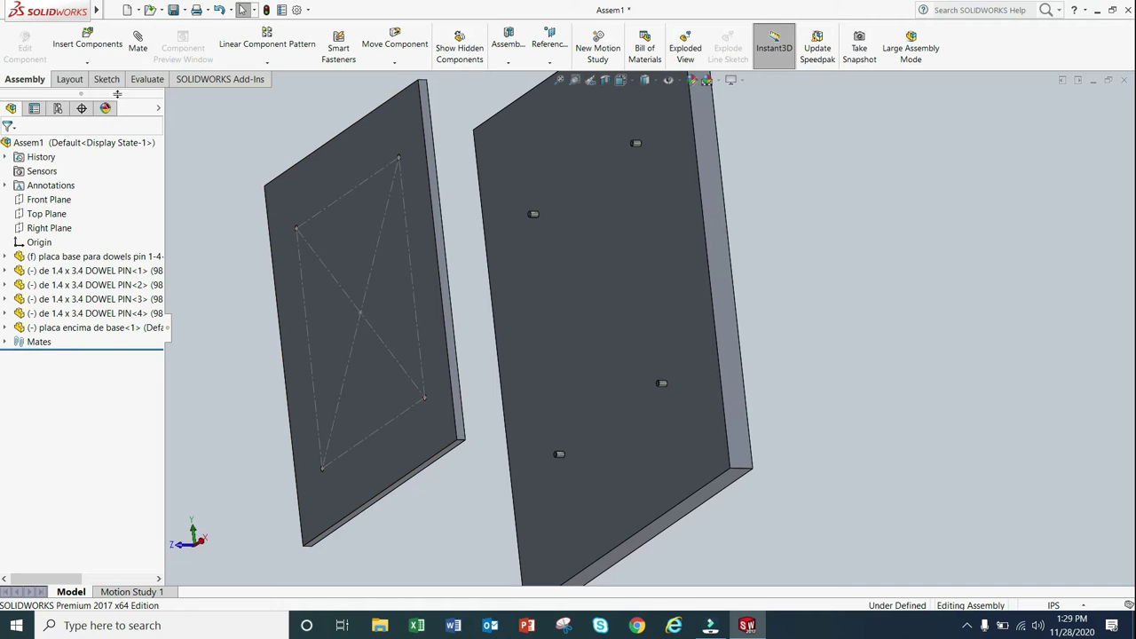
# Add a Concentric mate between the cover plate's upper-left hole and the base plate's upper-left dowel pin
pyautogui.click(138, 46)
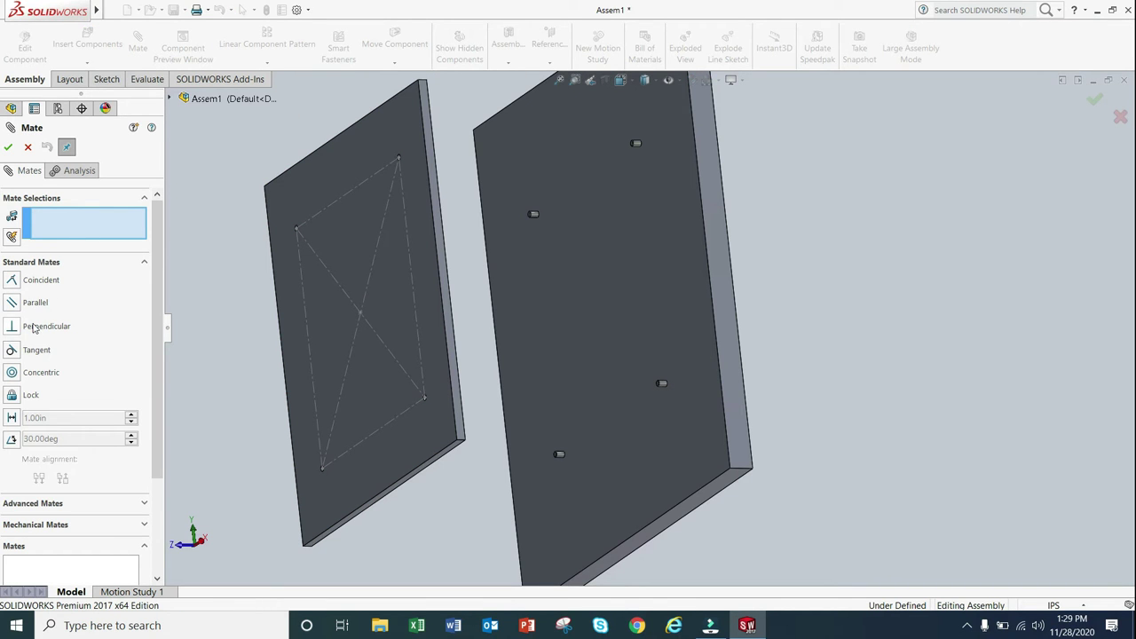
pyautogui.click(48, 380)
pyautogui.scroll(-10, 307, 234)
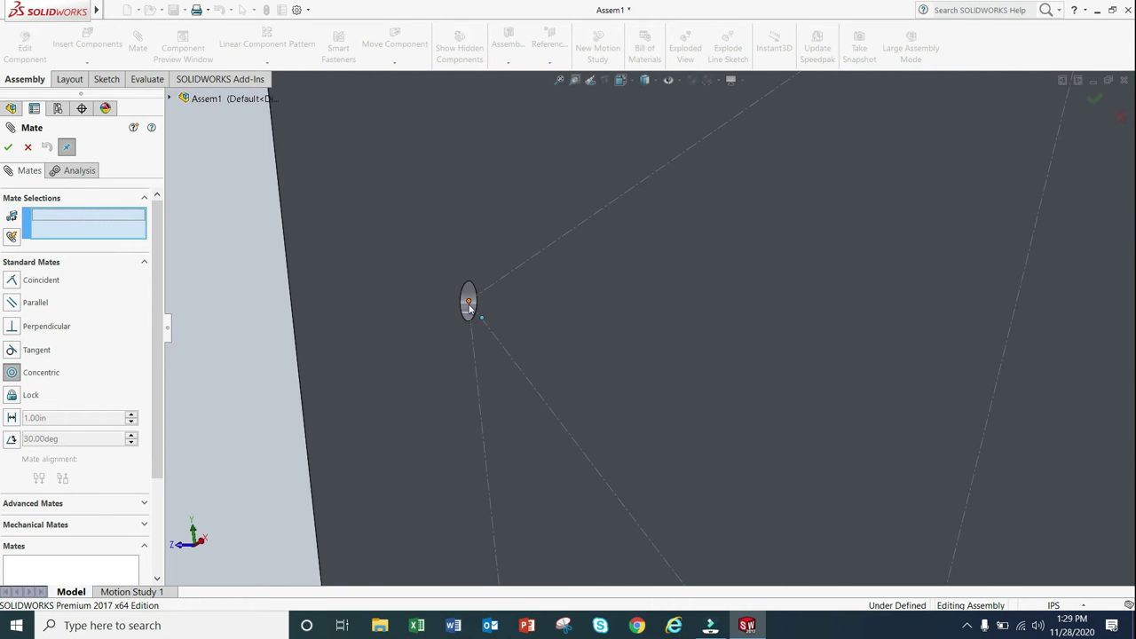
pyautogui.scroll(5, 541, 303)
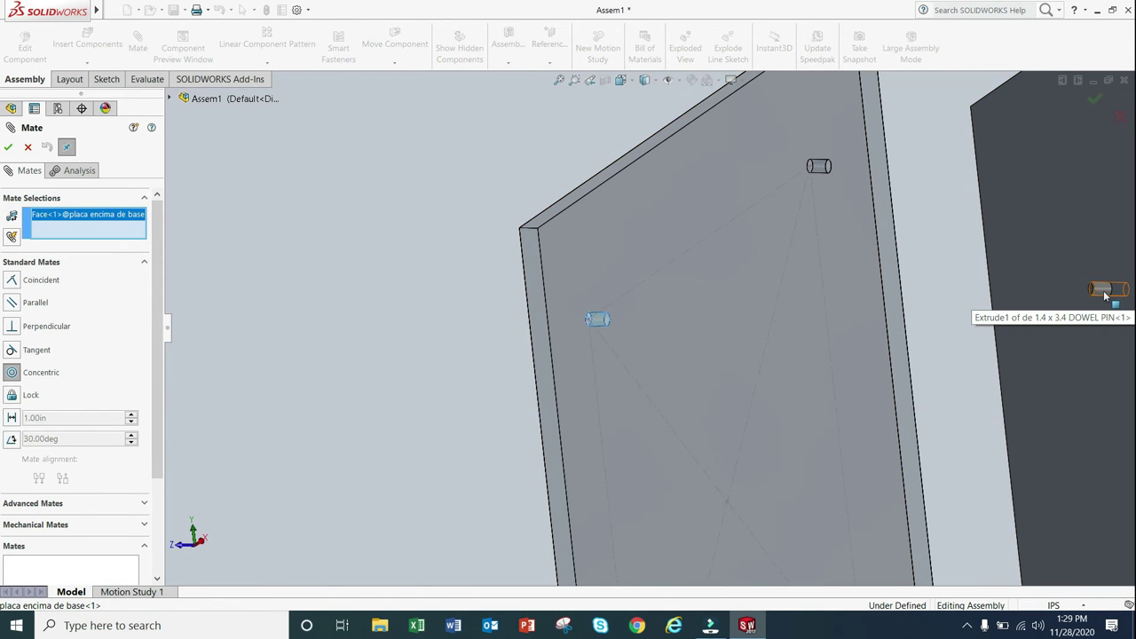
pyautogui.click(1104, 290)
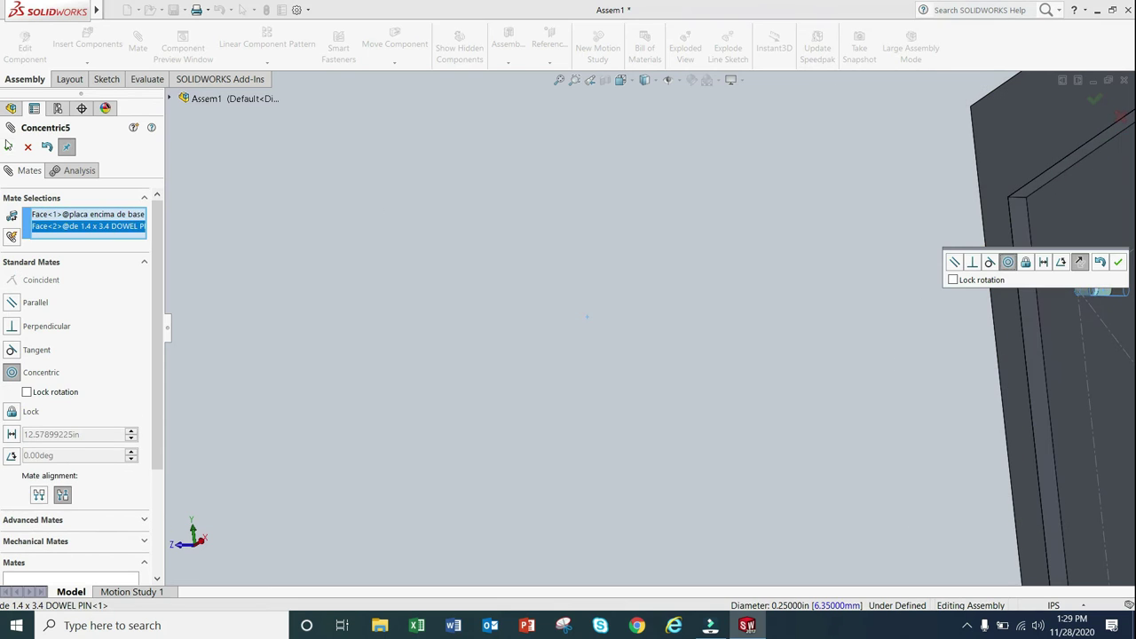
pyautogui.click(7, 147)
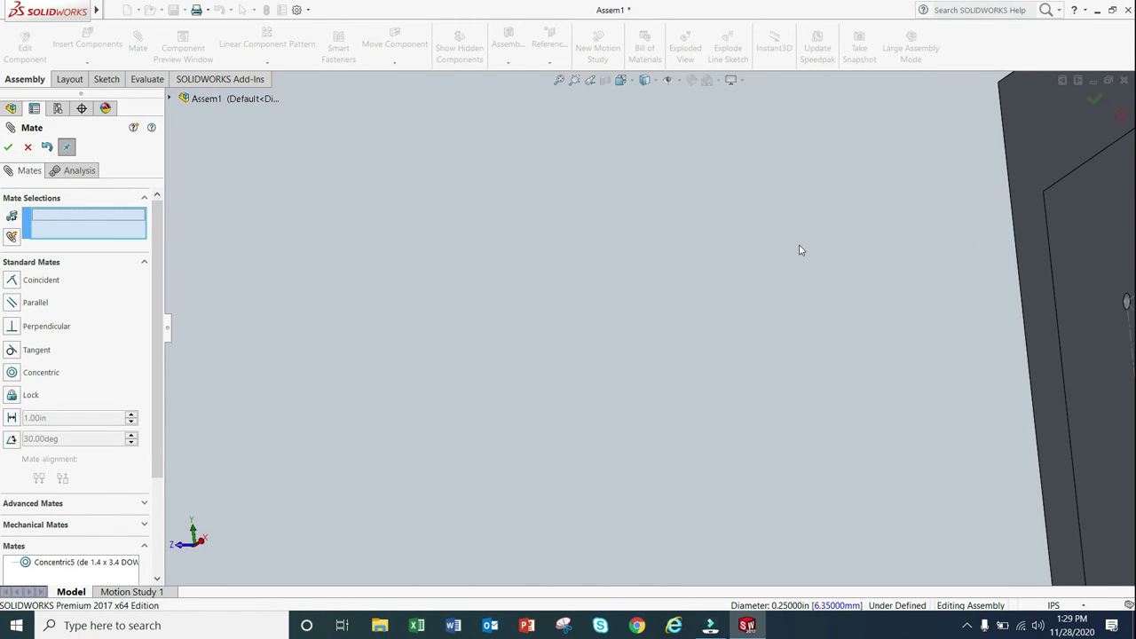
pyautogui.moveTo(800, 250); pyautogui.dragTo(738, 251, button='middle')
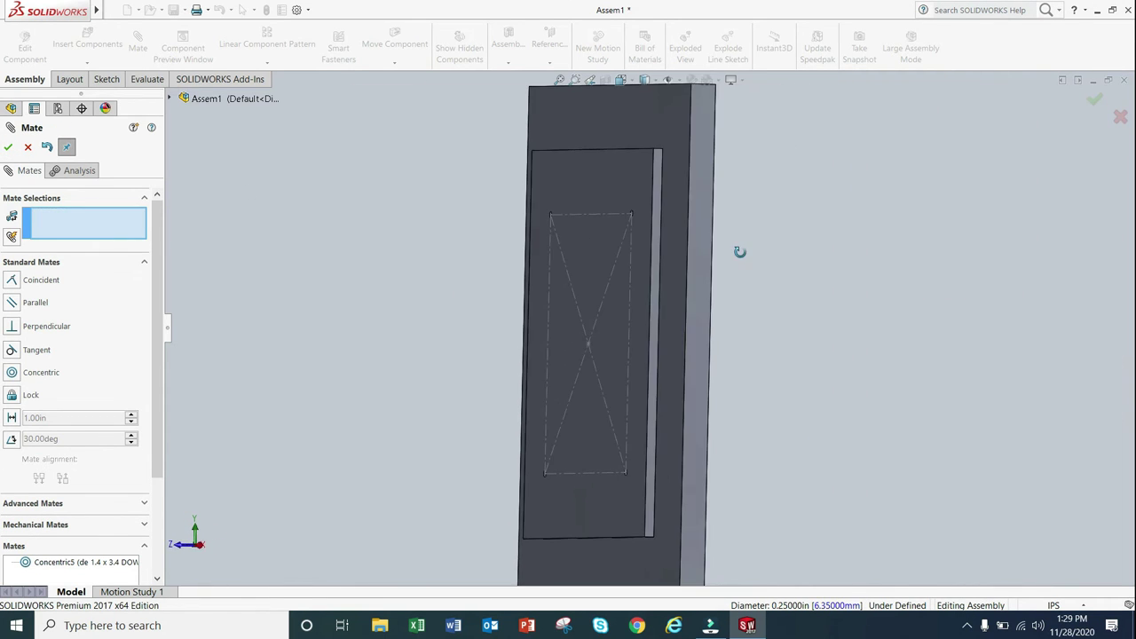
pyautogui.click(7, 147)
# Slide the cover plate out in front of the base plate along the pin axis so the dowel pins are exposed
pyautogui.click(626, 269)
pyautogui.moveTo(625, 269); pyautogui.dragTo(499, 301)
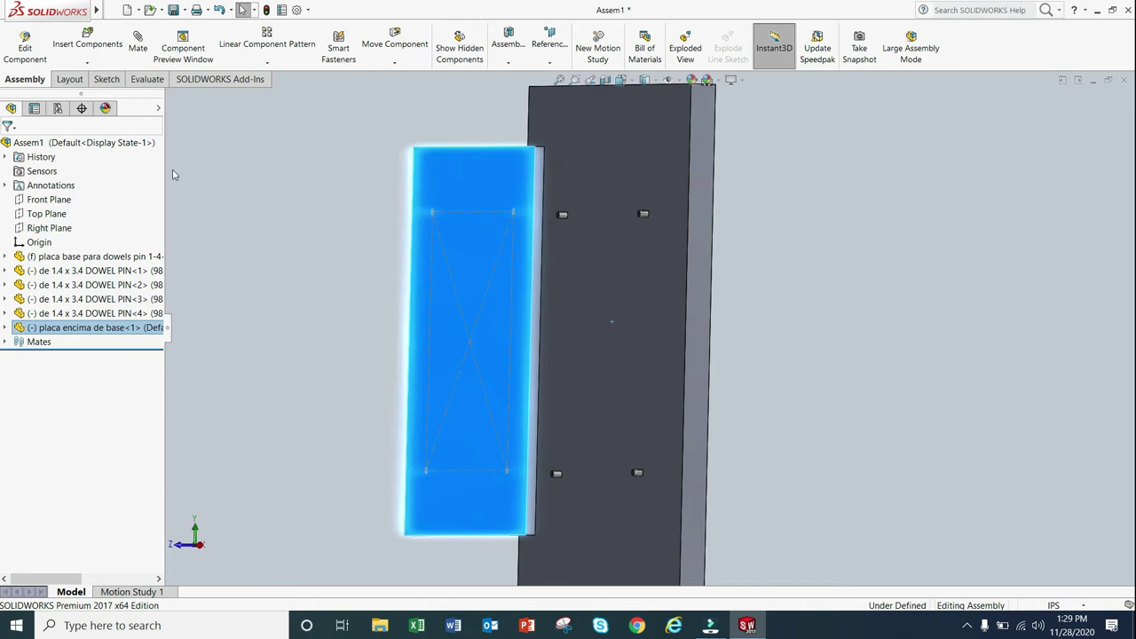
pyautogui.click(268, 180)
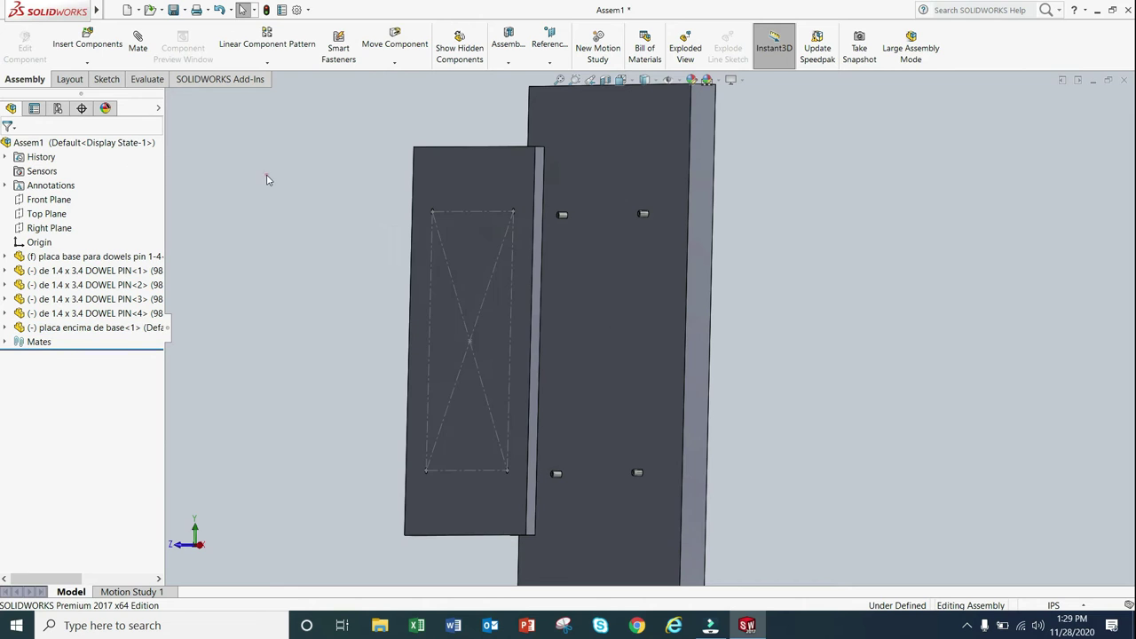
# Add a Concentric mate between the cover plate's upper-right hole and the base plate's upper-right dowel pin
pyautogui.click(133, 41)
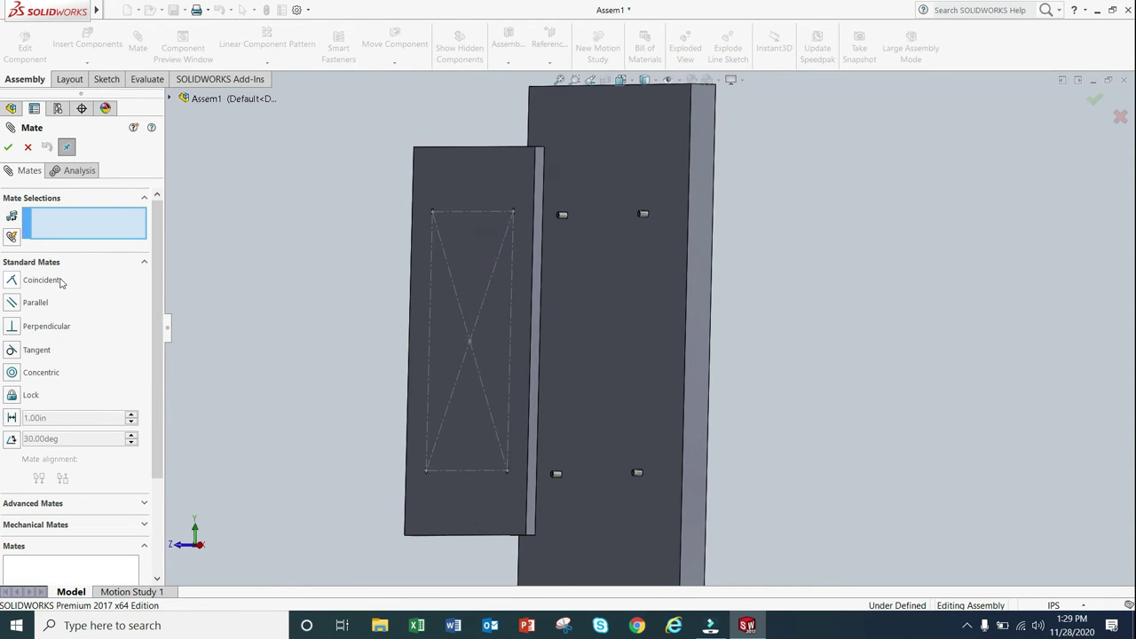
pyautogui.click(45, 374)
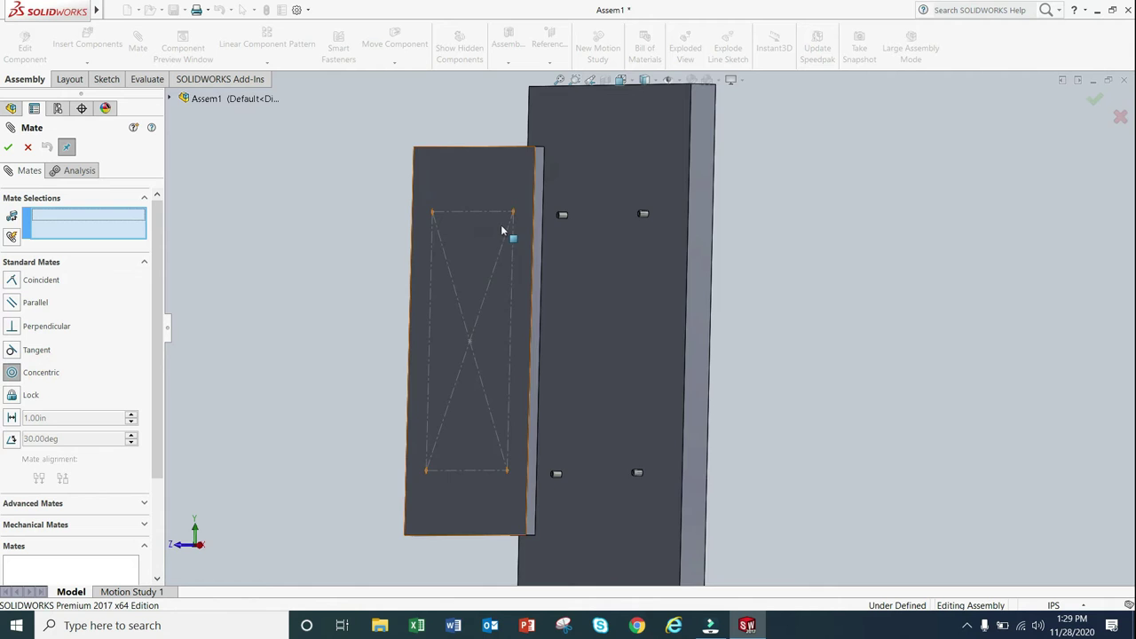
pyautogui.scroll(-8, 511, 233)
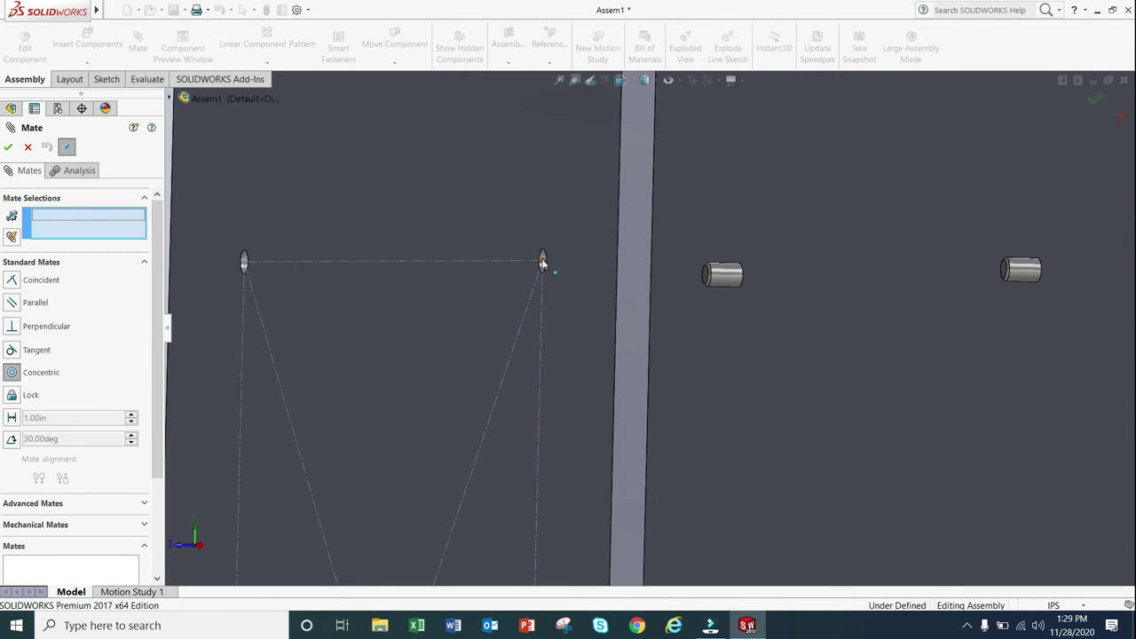
pyautogui.click(543, 261)
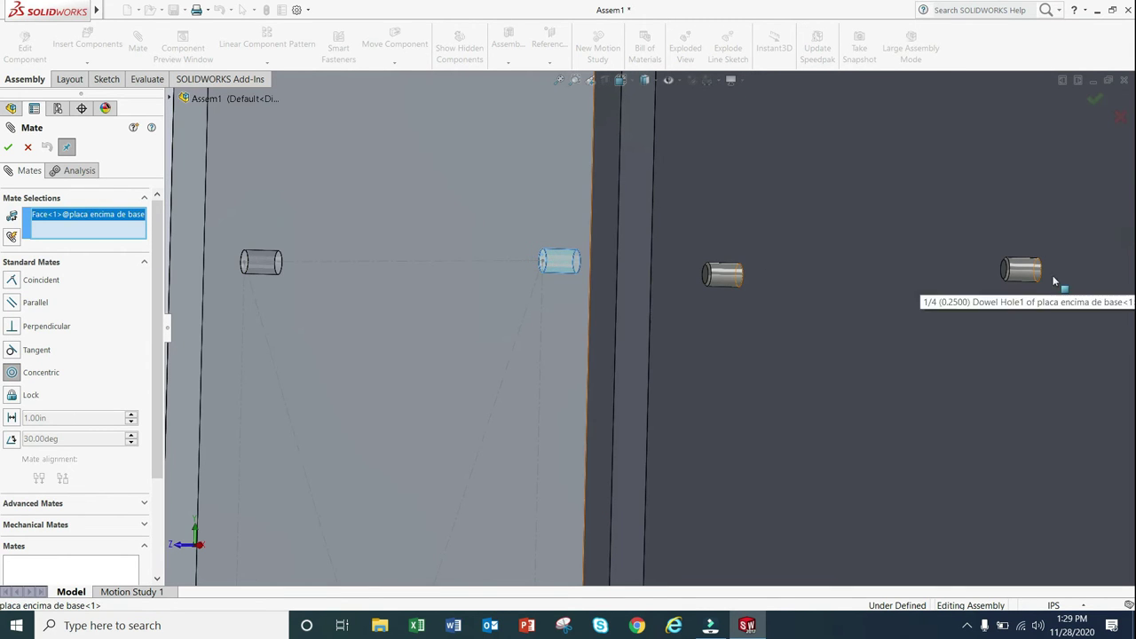
pyautogui.click(1027, 276)
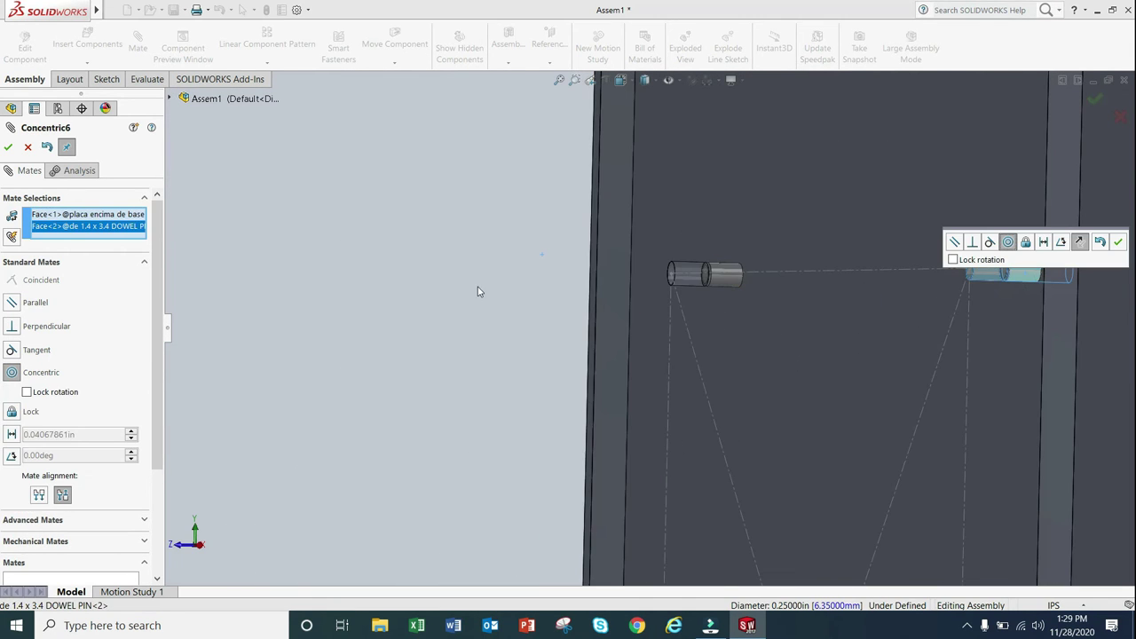
pyautogui.click(8, 148)
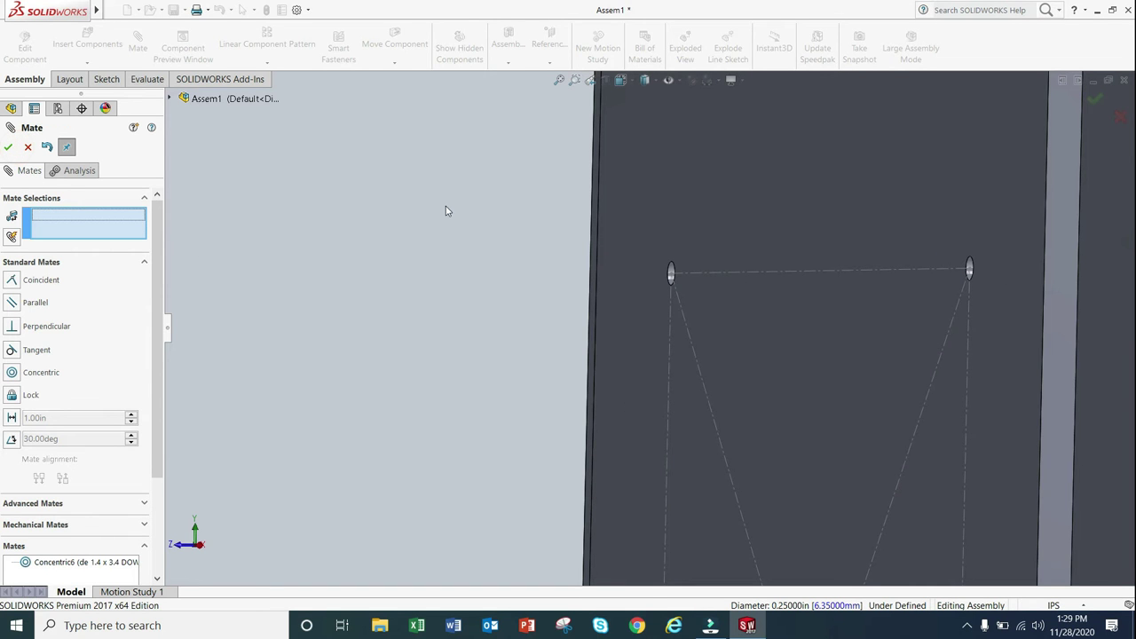
pyautogui.click(8, 147)
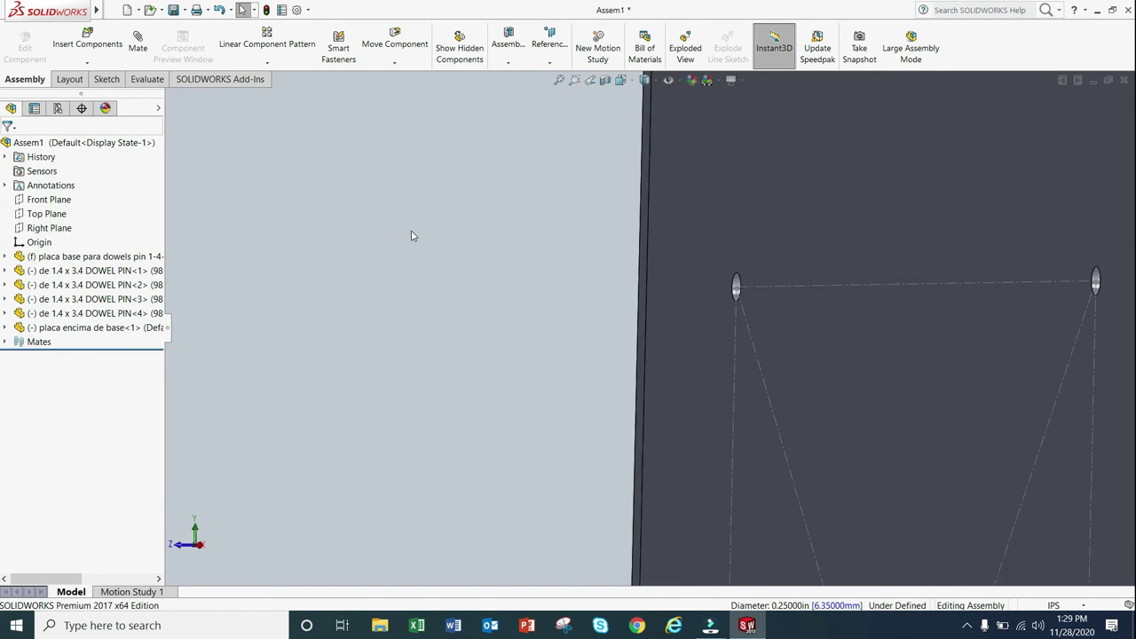
# Pull the cover plate away from the base plate again, leaving a clear gap between the two plates
pyautogui.scroll(3, 629, 280)
pyautogui.moveTo(832, 337); pyautogui.dragTo(456, 254)
pyautogui.click(432, 181)
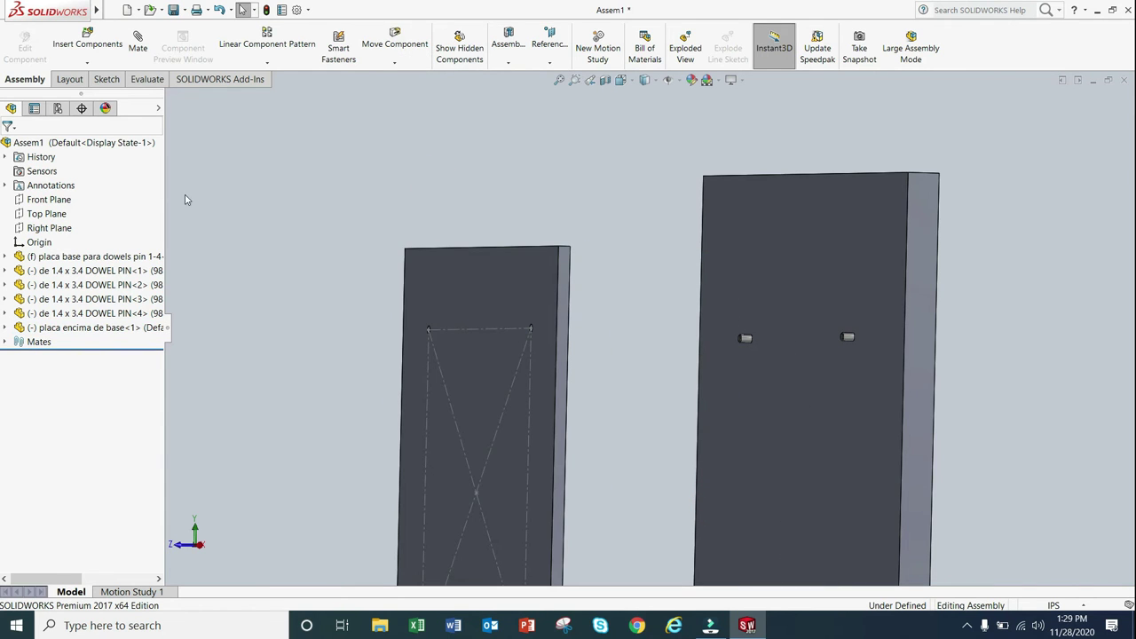
# Add a Coincident mate between the cover plate's back face and the base plate's front face
pyautogui.click(135, 49)
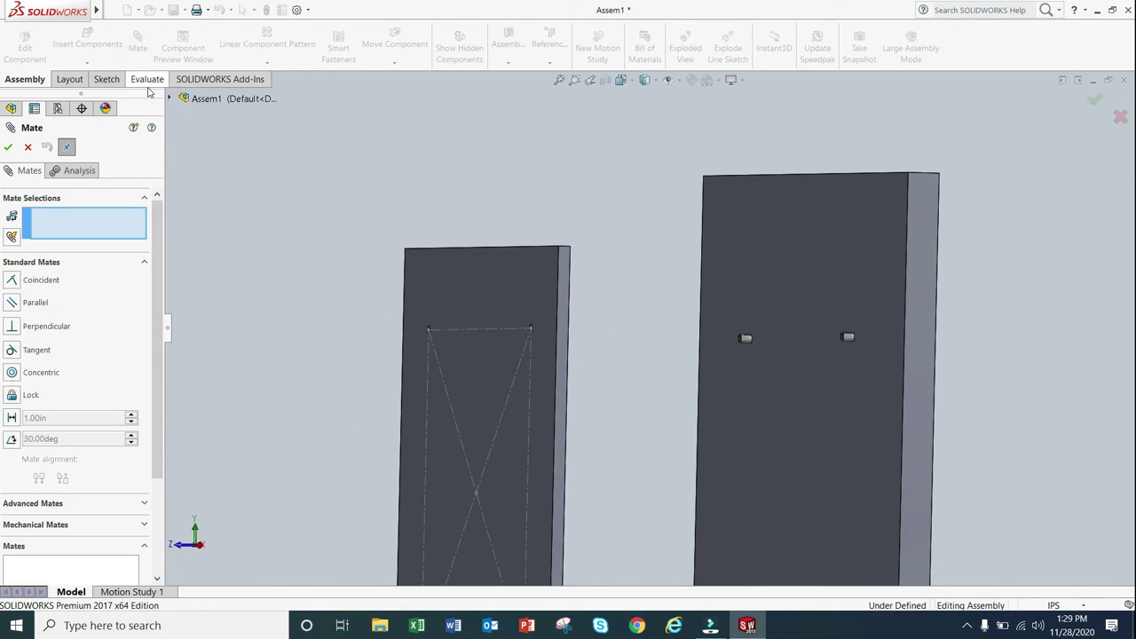
pyautogui.click(41, 281)
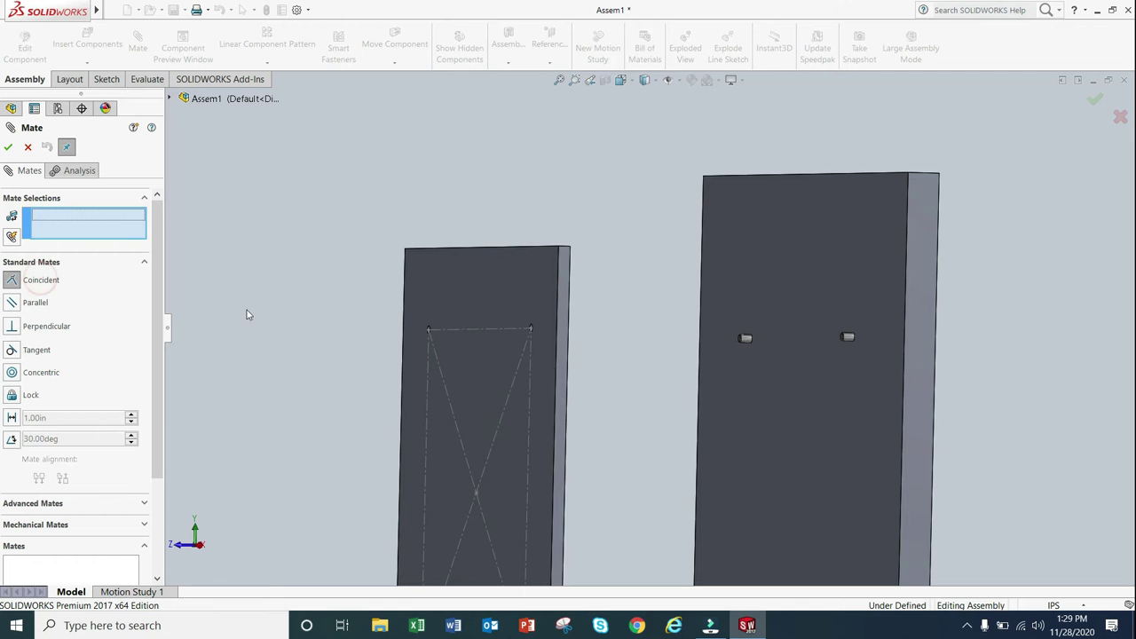
pyautogui.moveTo(559, 347); pyautogui.dragTo(497, 328, button='middle')
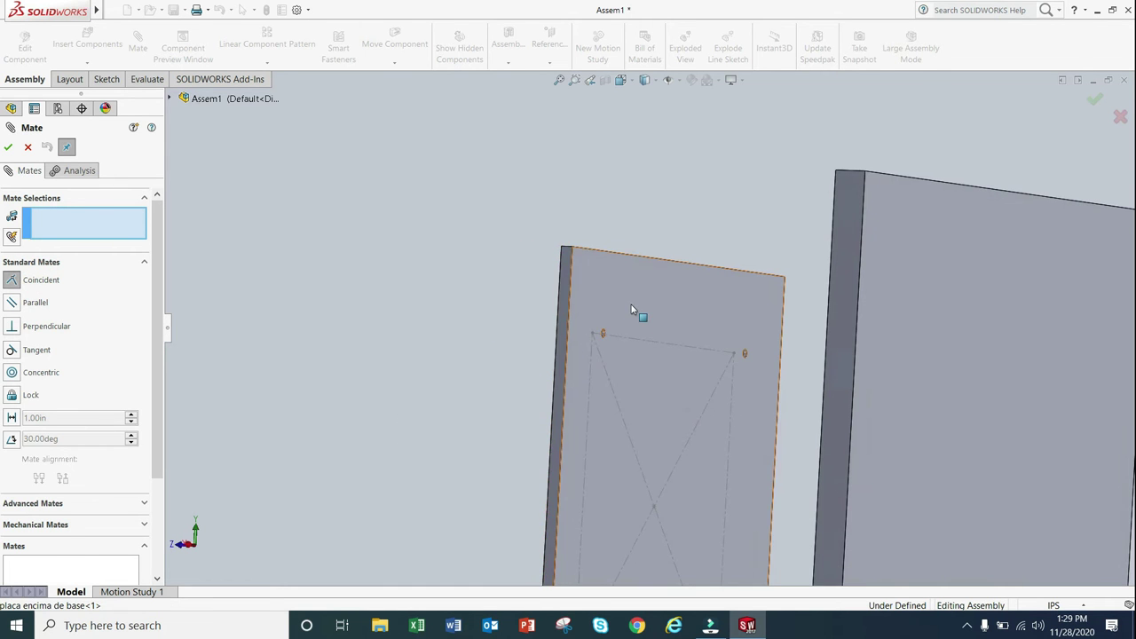
pyautogui.click(632, 309)
pyautogui.moveTo(639, 317); pyautogui.dragTo(725, 317, button='middle')
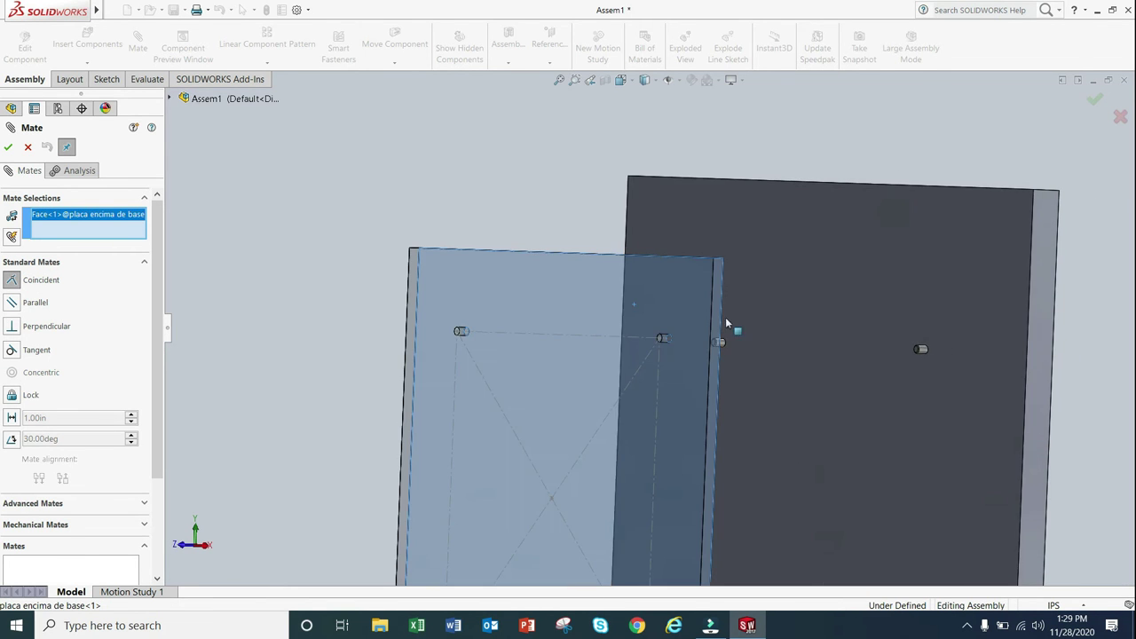
pyautogui.click(828, 281)
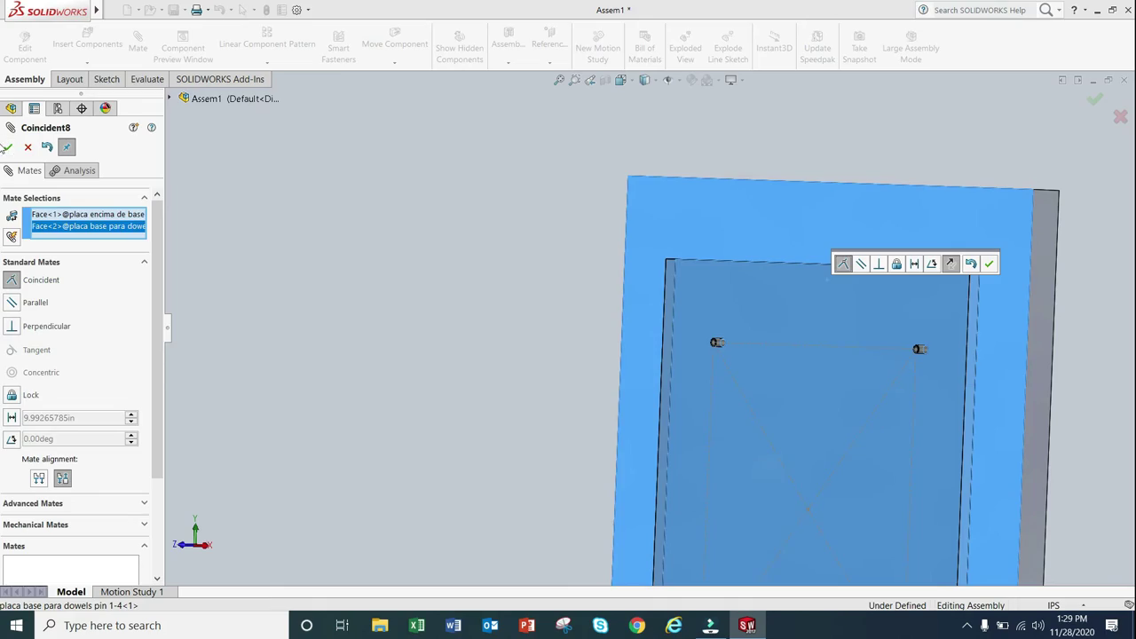
pyautogui.click(6, 148)
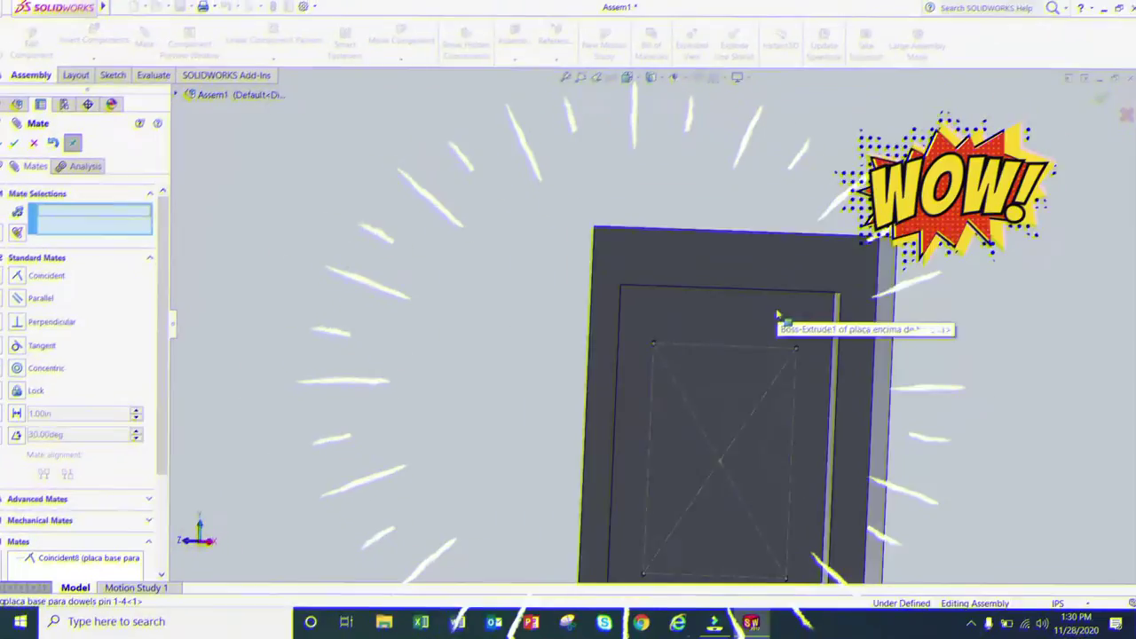
# Examine the assembled plates from several angles and in the standard front, back, left, right, top, bottom and isometric views
pyautogui.moveTo(802, 312); pyautogui.dragTo(725, 313, button='middle')
pyautogui.moveTo(656, 285); pyautogui.dragTo(620, 279)
pyautogui.moveTo(621, 279)
pyautogui.mouseDown(button='middle')
pyautogui.moveTo(710, 254)
pyautogui.moveTo(680, 256)
pyautogui.moveTo(720, 411)
pyautogui.moveTo(795, 275)
pyautogui.moveTo(634, 253)
pyautogui.moveTo(612, 423)
pyautogui.moveTo(761, 423)
pyautogui.moveTo(791, 334)
pyautogui.moveTo(655, 376)
pyautogui.moveTo(578, 418)
pyautogui.moveTo(523, 307)
pyautogui.moveTo(594, 254)
pyautogui.moveTo(574, 203)
pyautogui.mouseUp(button='middle')
pyautogui.moveTo(723, 376); pyautogui.dragTo(755, 286, button='middle')
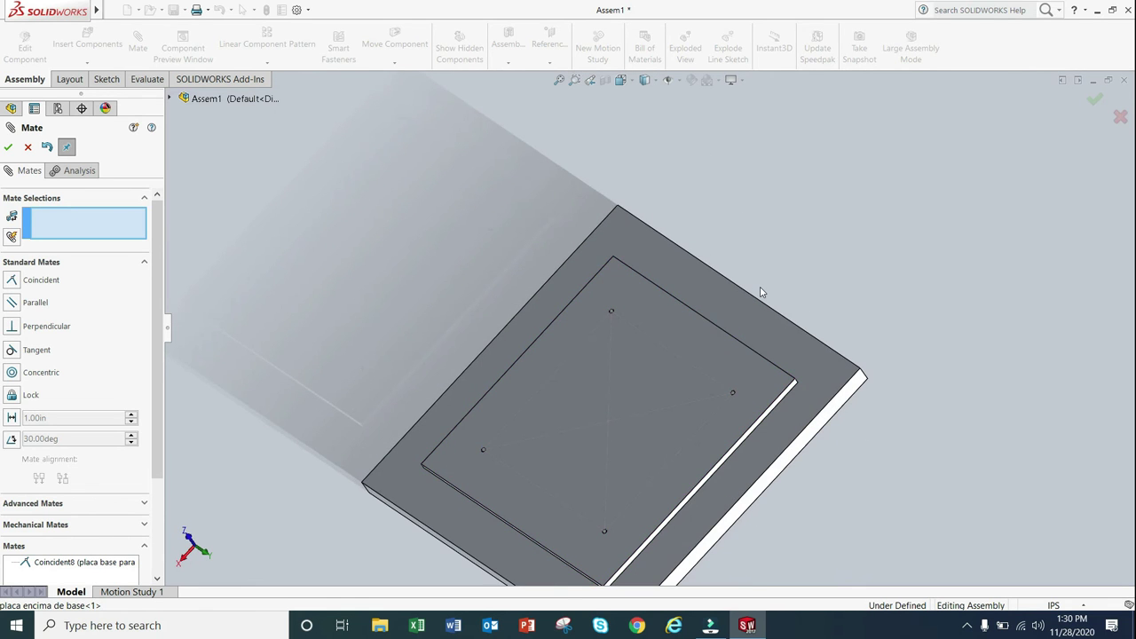
pyautogui.hotkey('ctrl', '1')
pyautogui.hotkey('ctrl', '2')
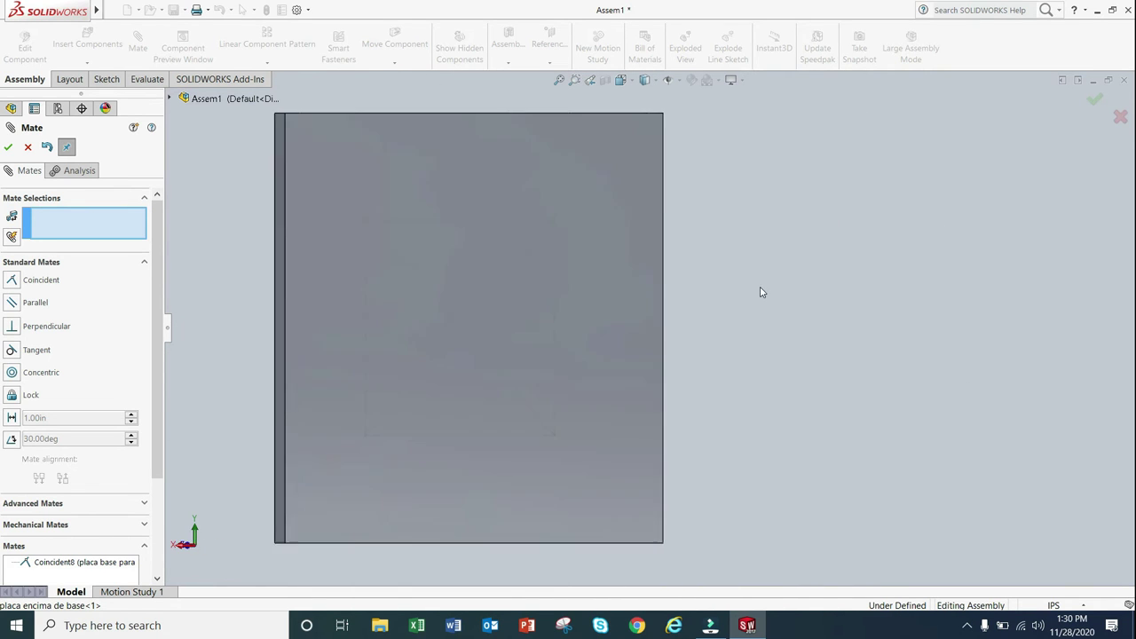
pyautogui.hotkey('ctrl', '3')
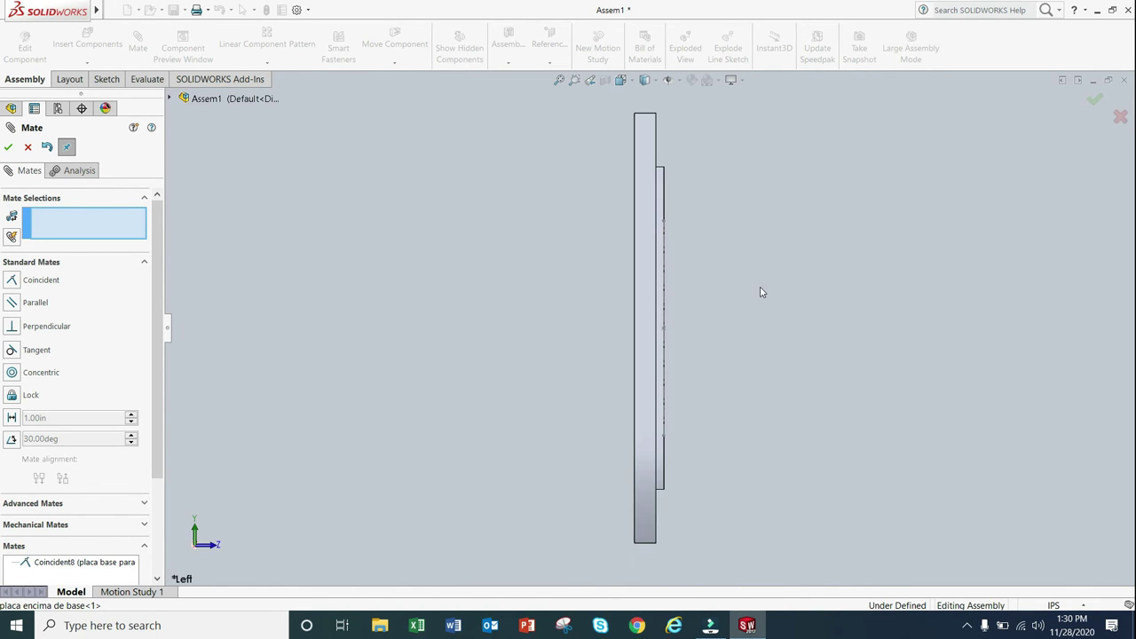
pyautogui.hotkey('ctrl', '4')
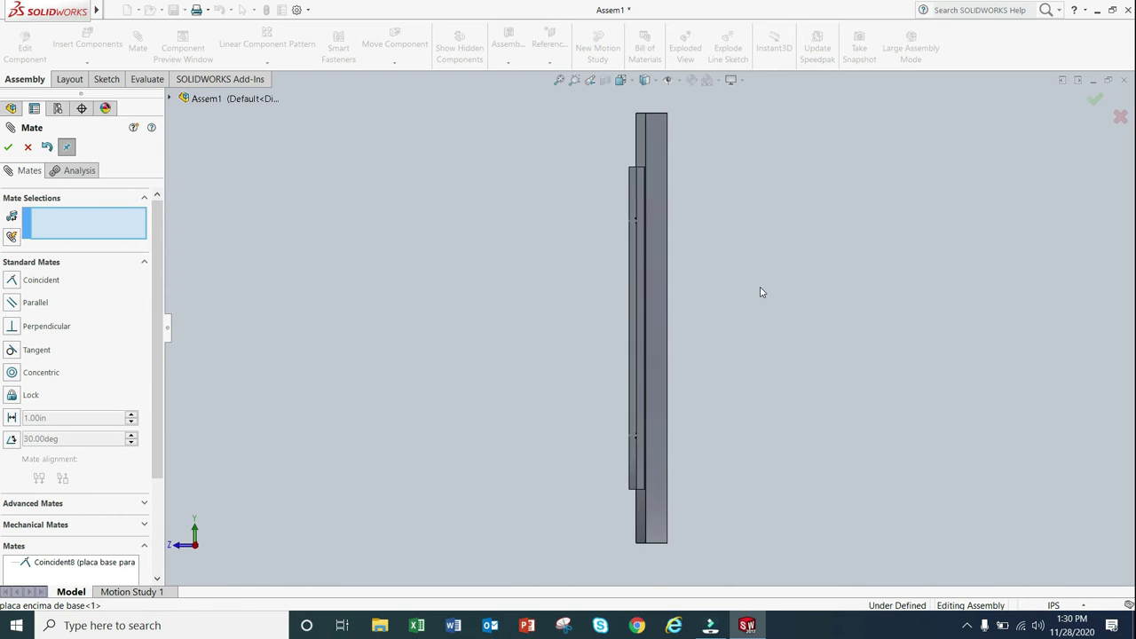
pyautogui.hotkey('ctrl', '5')
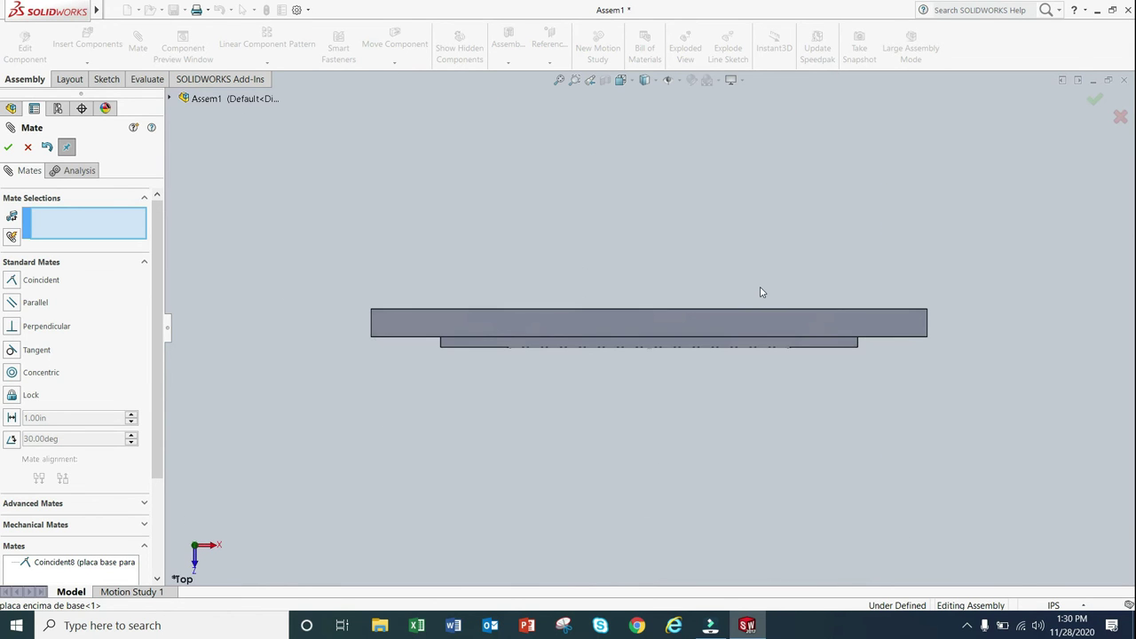
pyautogui.hotkey('ctrl', '6')
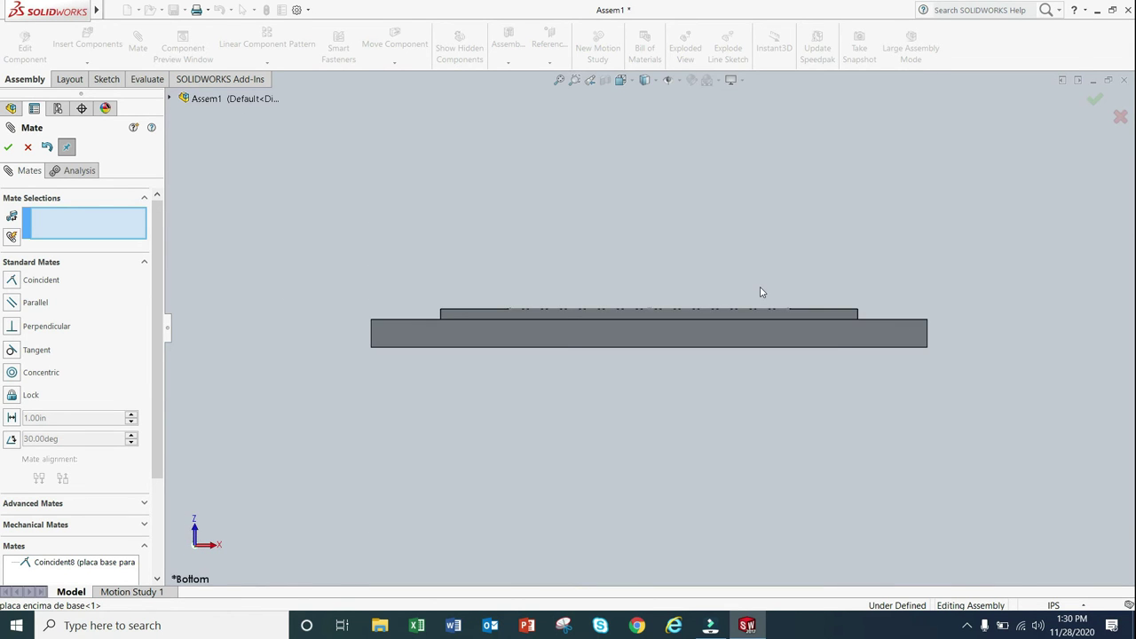
pyautogui.hotkey('ctrl', '7')
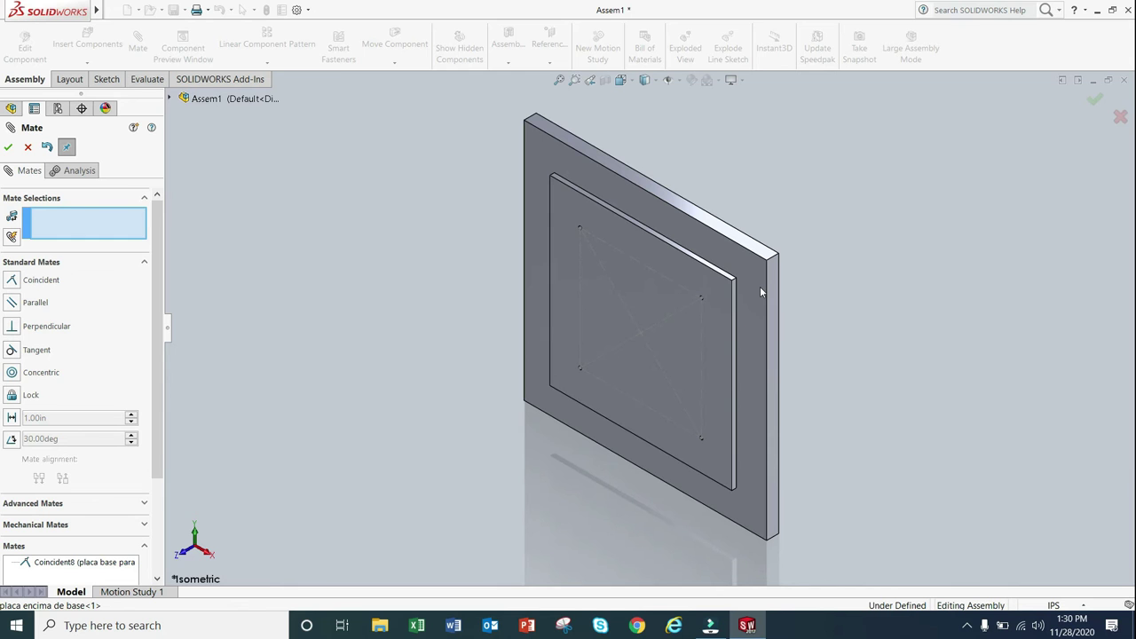
pyautogui.hotkey('ctrl', '1')
pyautogui.hotkey('ctrl', '2')
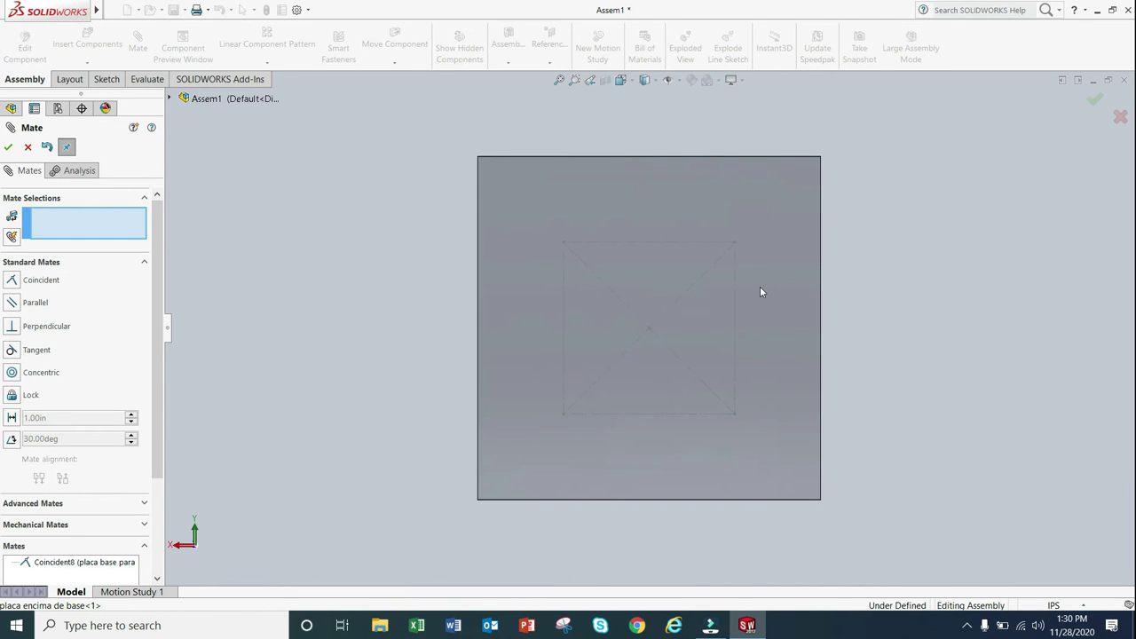